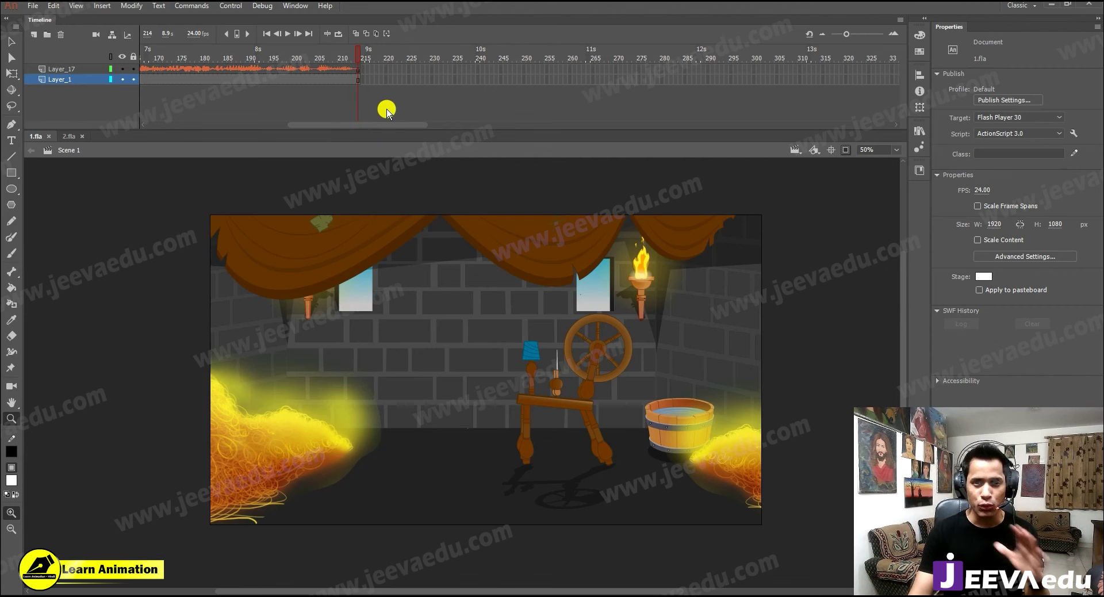
Switch to the 2.fla document and scrub through its character animation
left_click(69, 137)
left_click_drag(235, 51, 368, 85)
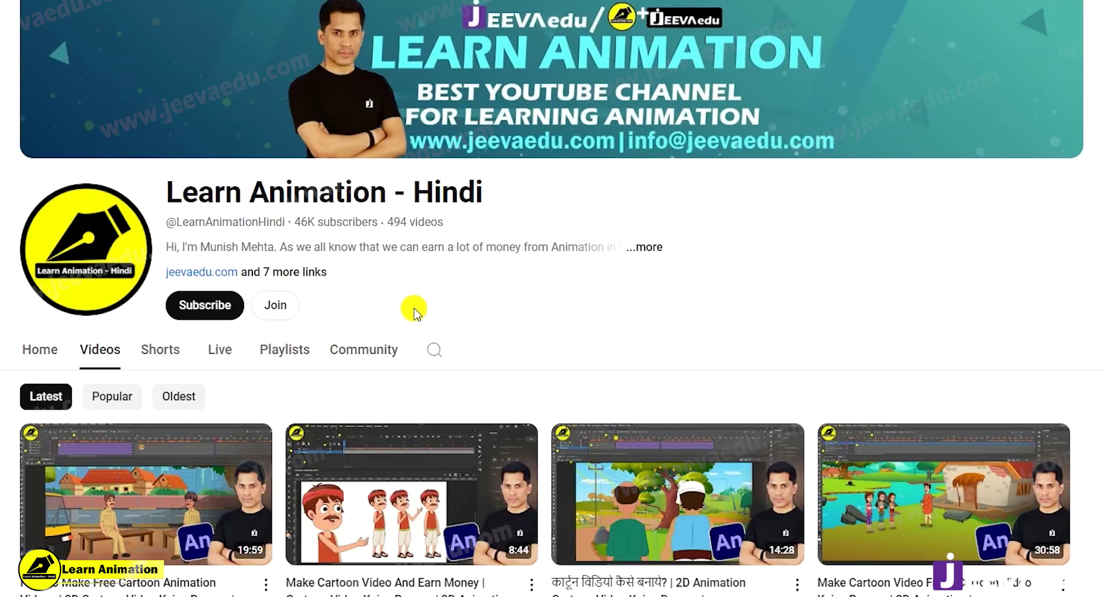
Subscribe to the Learn Animation - Hindi channel on YouTube and set its notifications to All
left_click(208, 306)
left_click(211, 309)
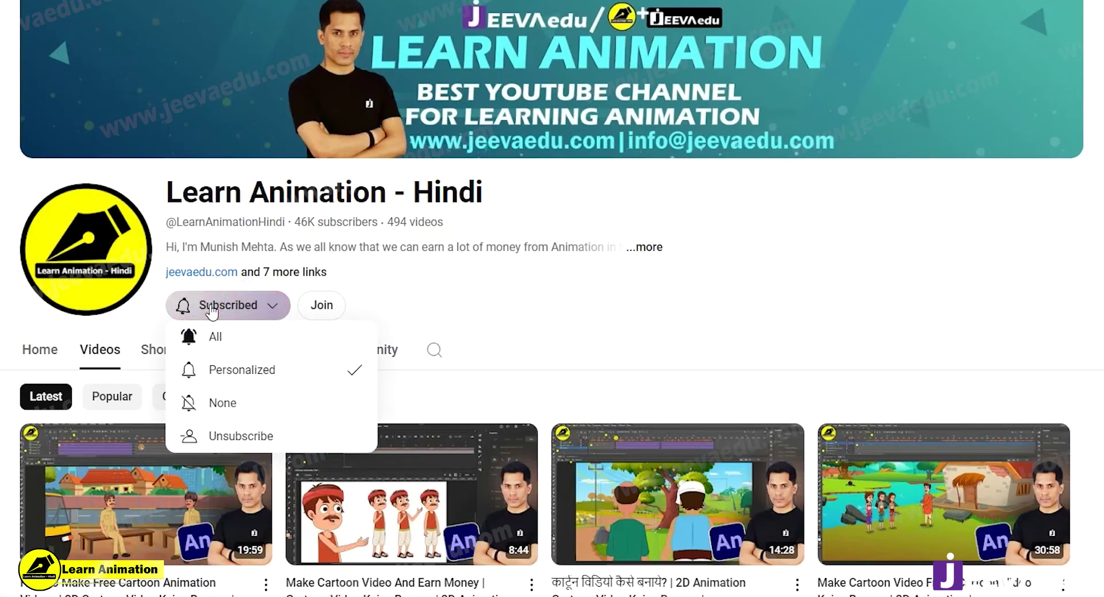
left_click(215, 334)
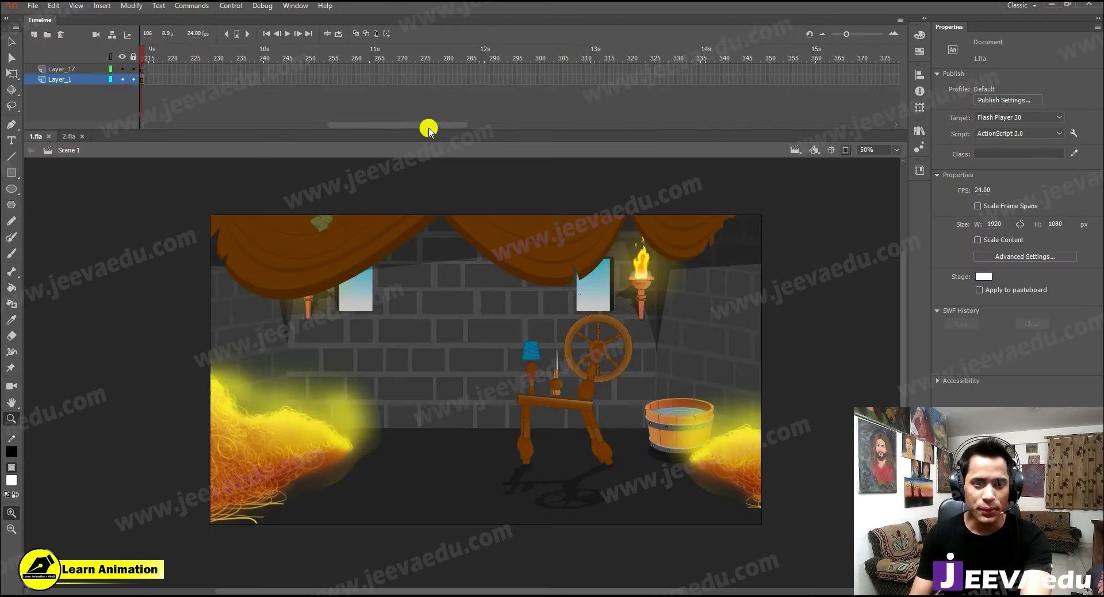
Play the Layer_17 voice track in 1.fla from the start of the timeline and return to frame 1
left_click_drag(429, 123, 178, 131)
left_click(157, 68)
key("Return")
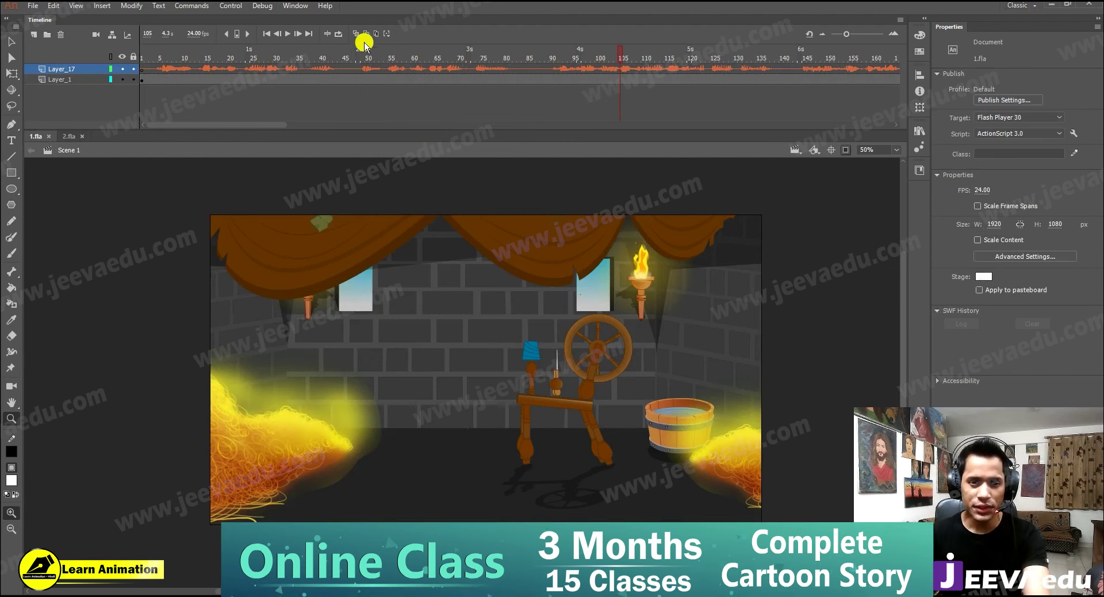
left_click(353, 55)
left_click_drag(352, 53, 18, 104)
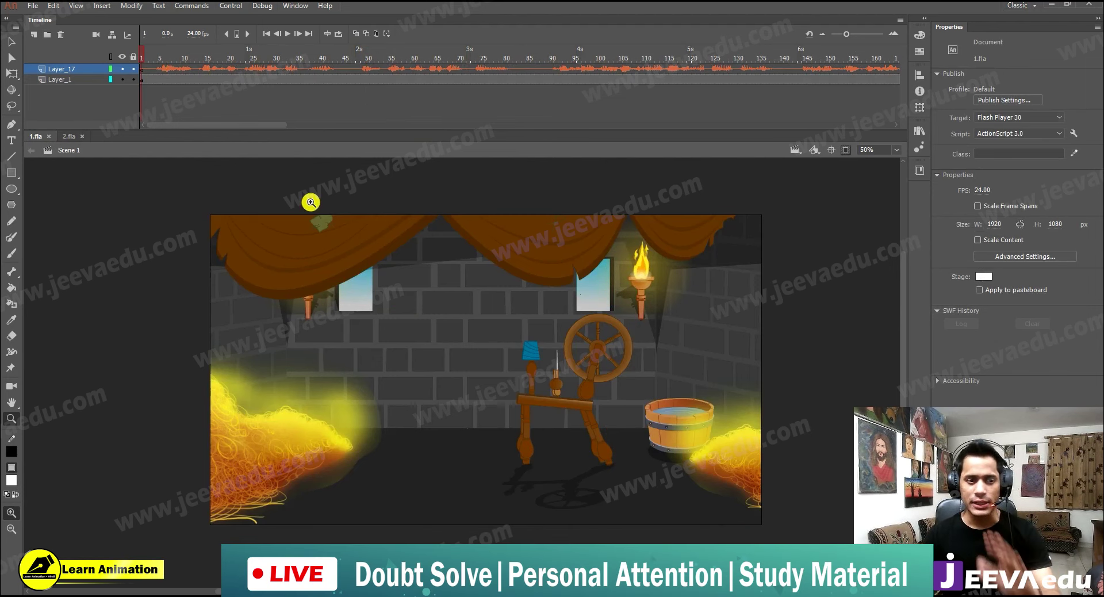
Open 2.fla, enlarge the view of the characters and play their animation from the first frame
left_click(70, 136)
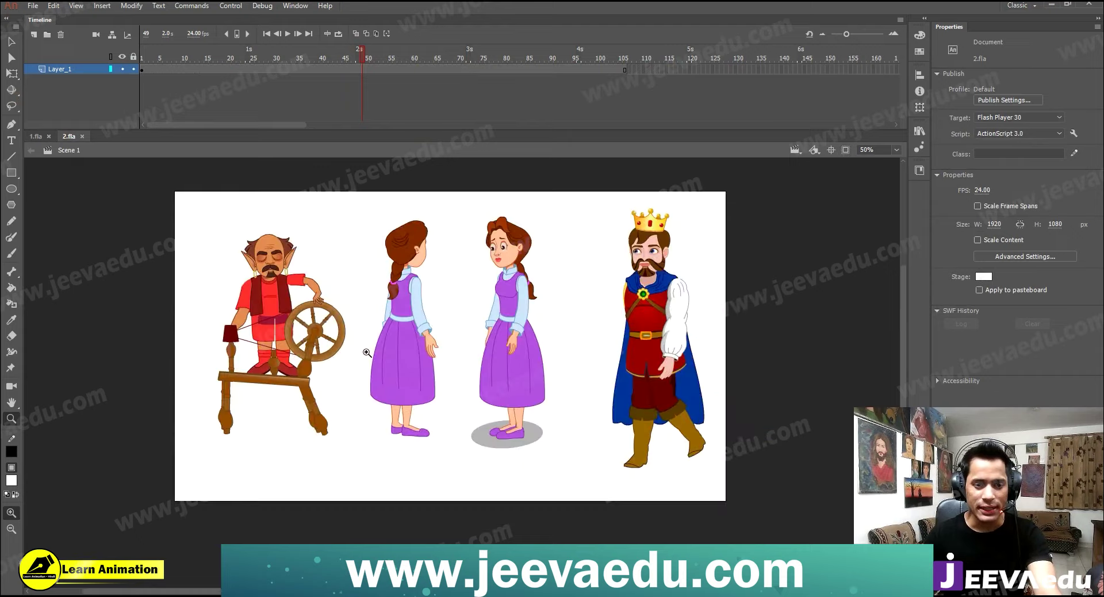
left_click_drag(447, 400, 501, 439)
key("v")
left_click(380, 224)
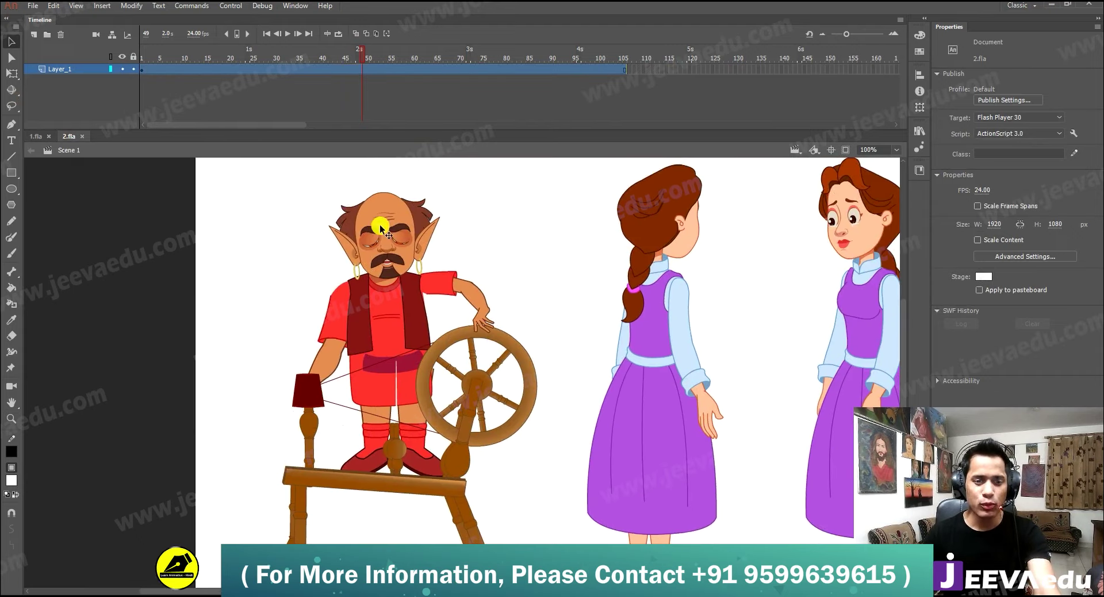
left_click_drag(373, 58, 112, 81)
left_click_drag(158, 48, 320, 77)
key("Return")
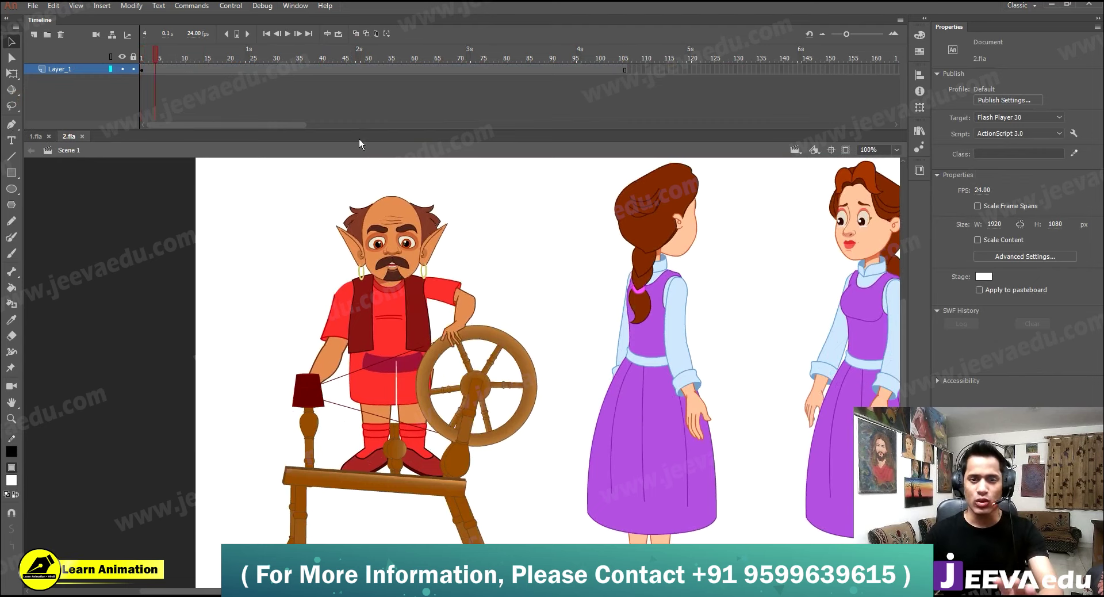
Return to 1.fla and copy the Layer_17 audio layer
left_click(36, 136)
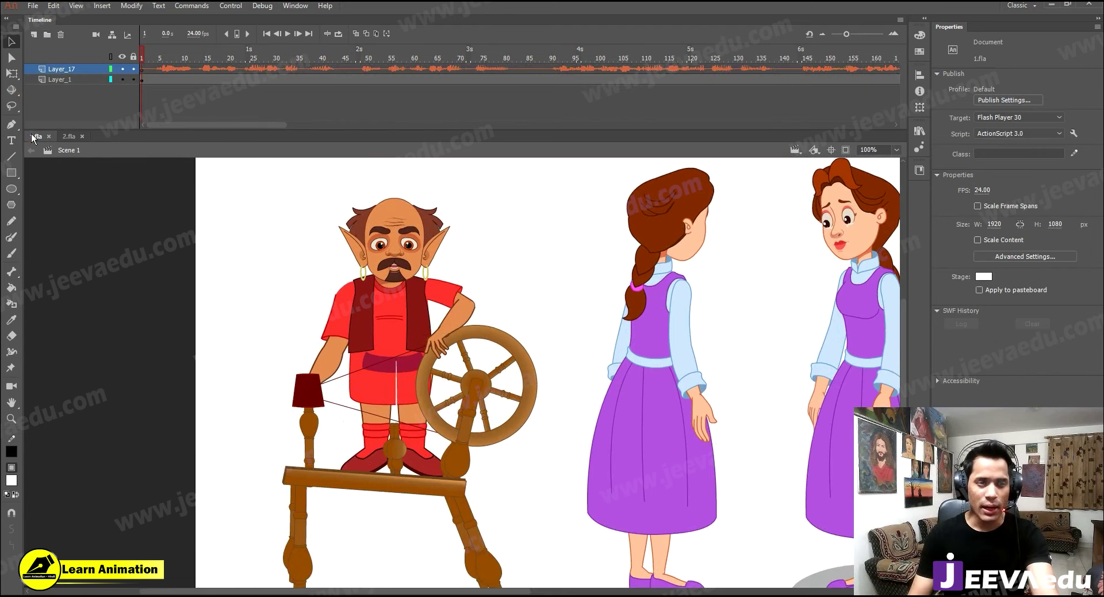
right_click(94, 71)
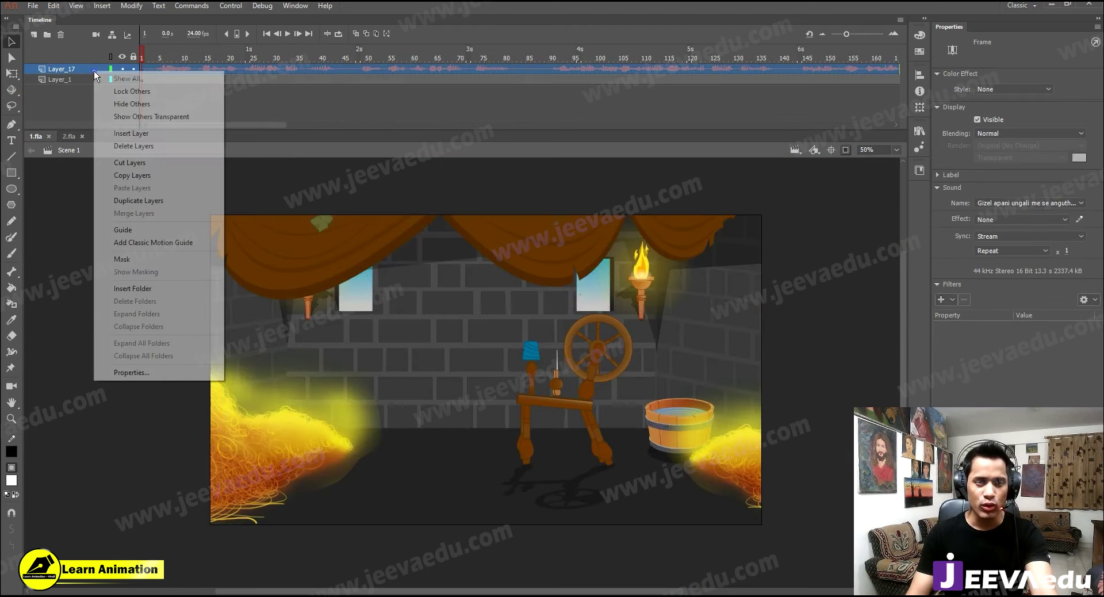
left_click(122, 175)
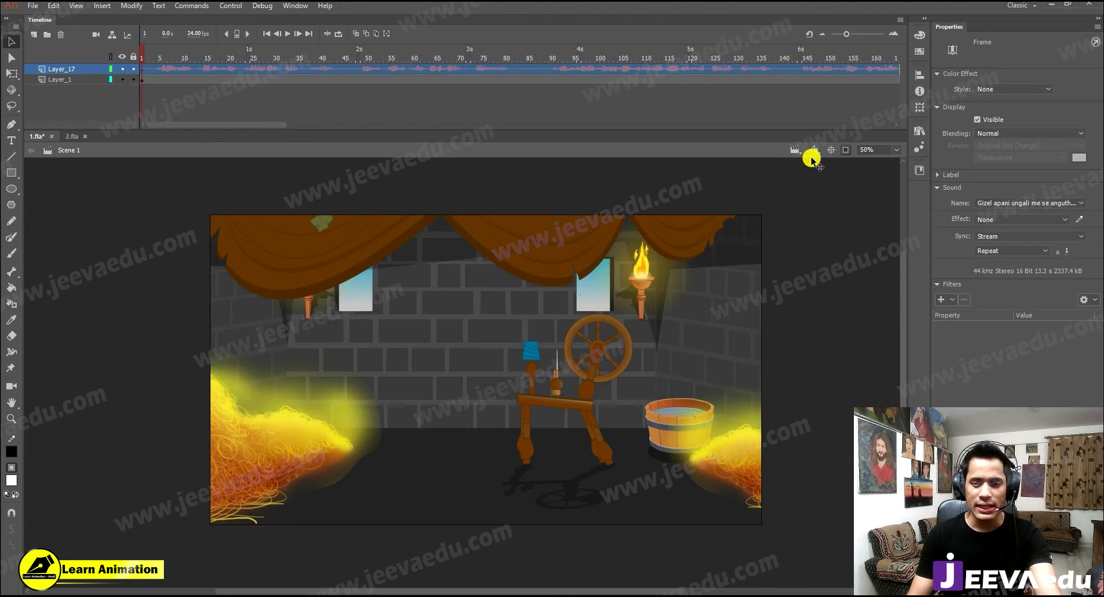
Show the artwork outside the stage, inspect the layers inside the background symbol and return to Scene 1
left_click(846, 149)
key("z")
left_click(496, 415, "alt")
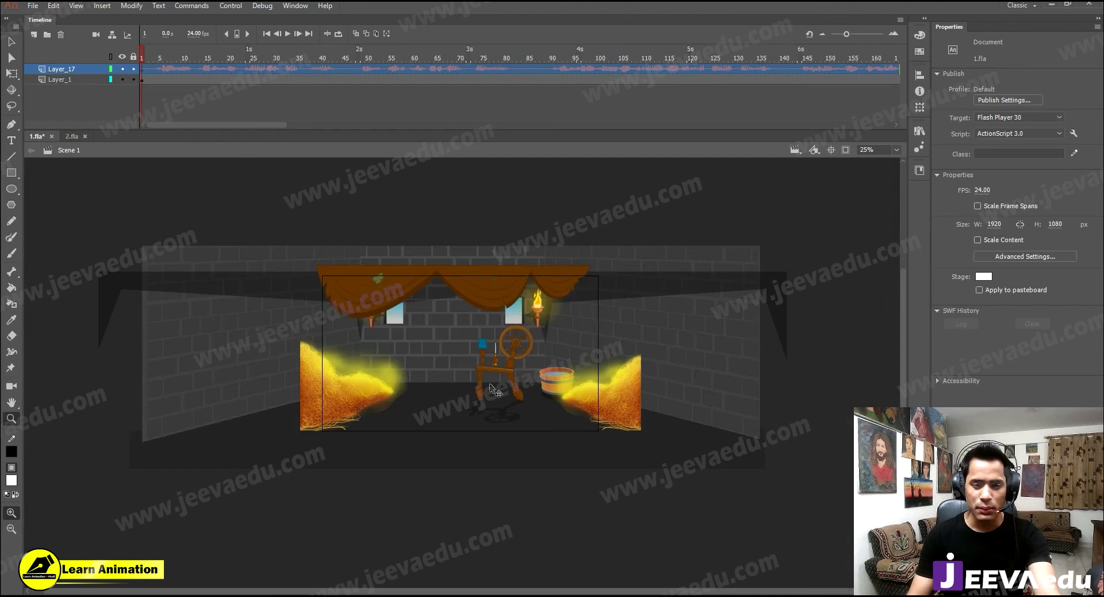
key("v")
left_click(460, 420)
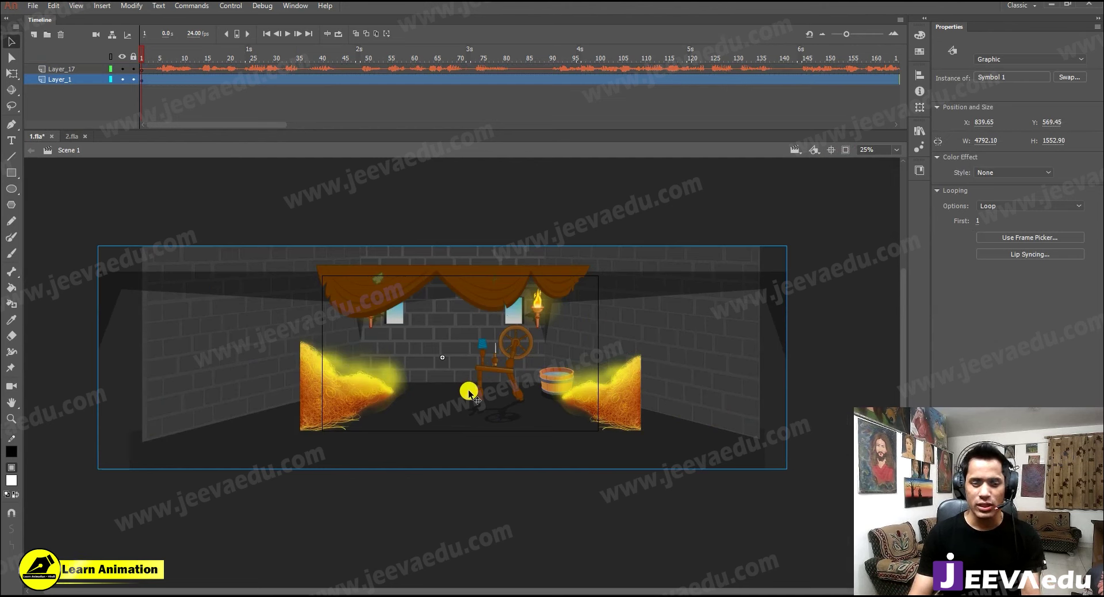
double_click(468, 389)
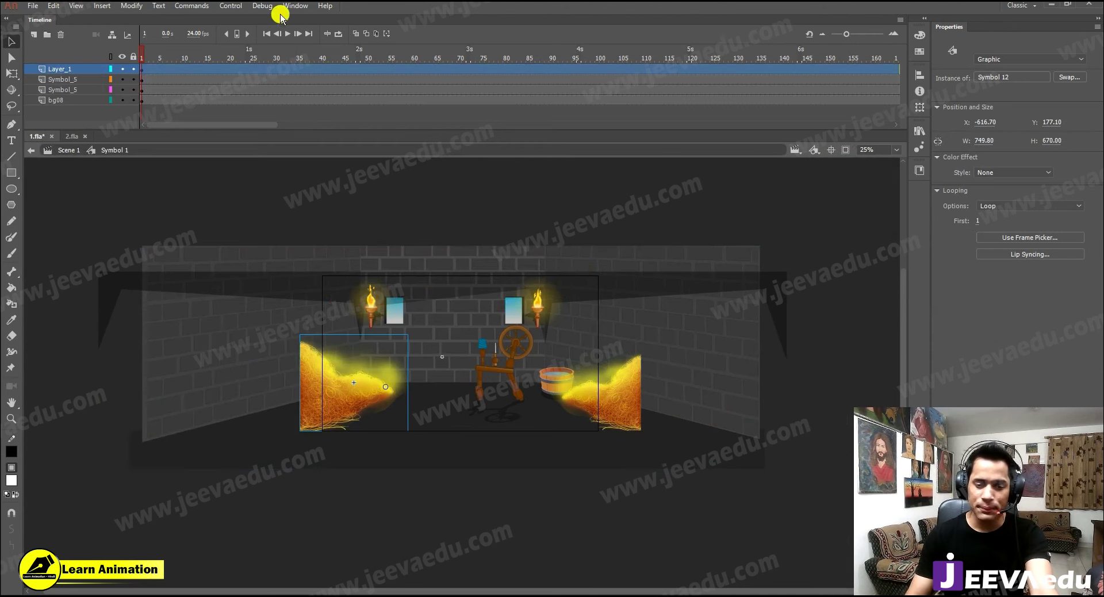
left_click(272, 546)
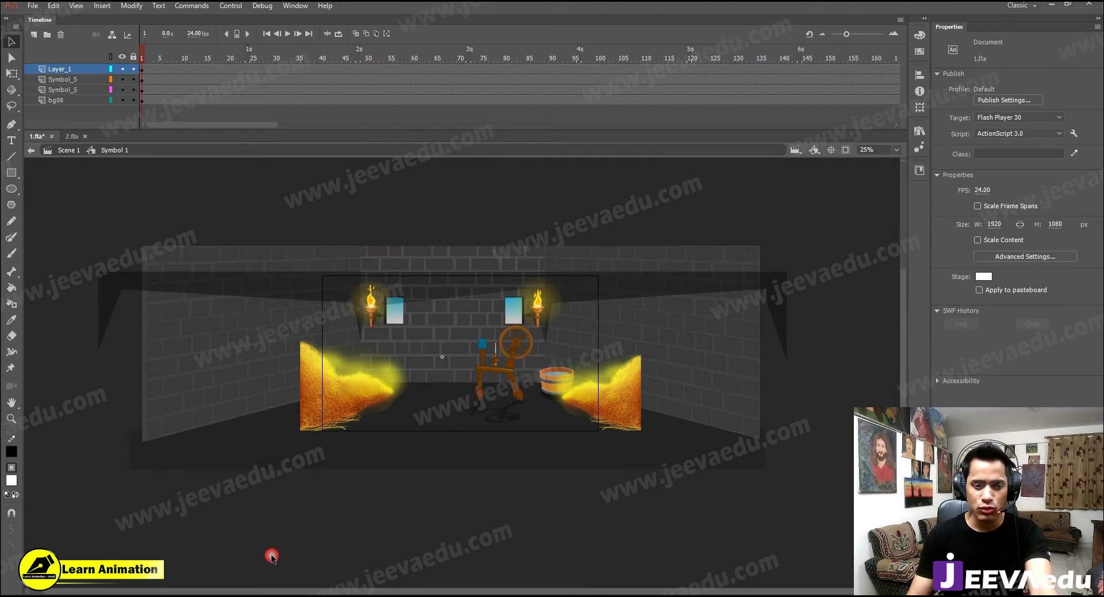
double_click(273, 557)
Convert the curtain and the room background together into one graphic symbol
left_click(501, 301)
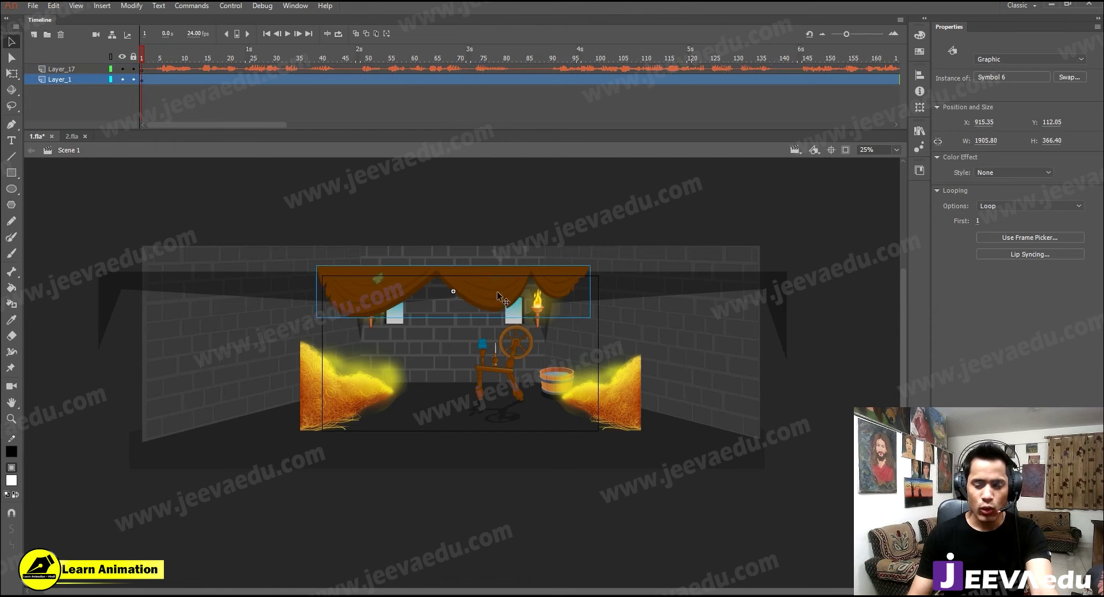
left_click(528, 454, "shift")
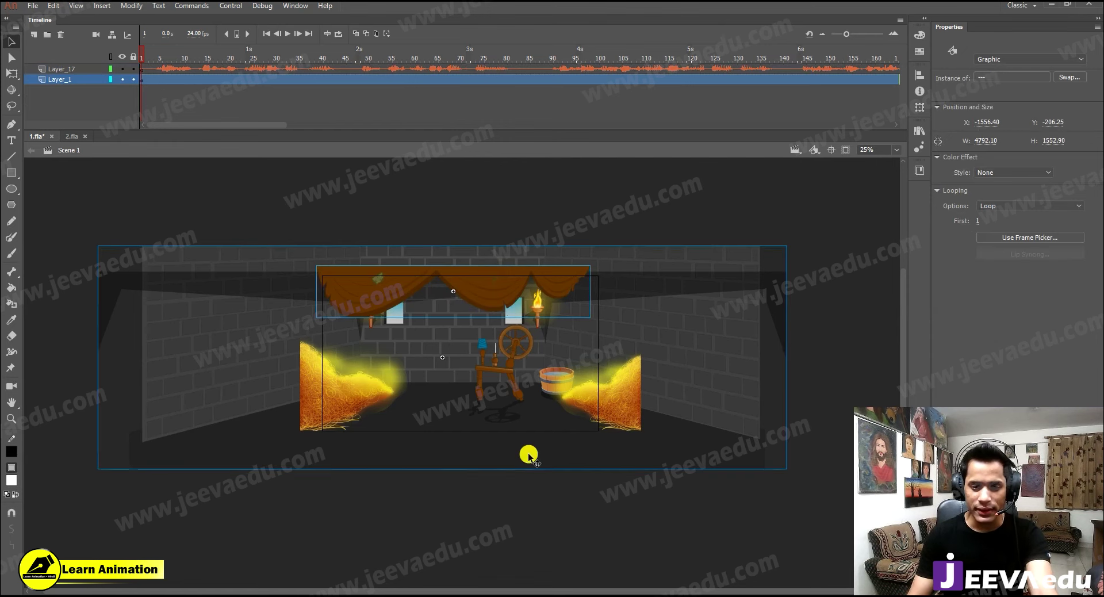
key("F8")
left_click(612, 140)
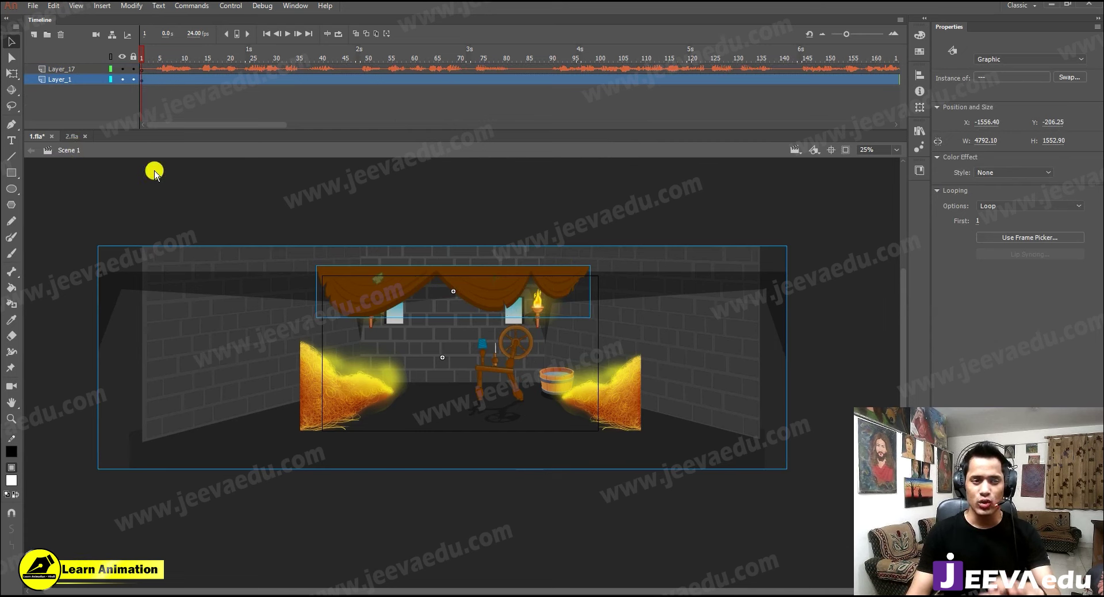
left_click(625, 469)
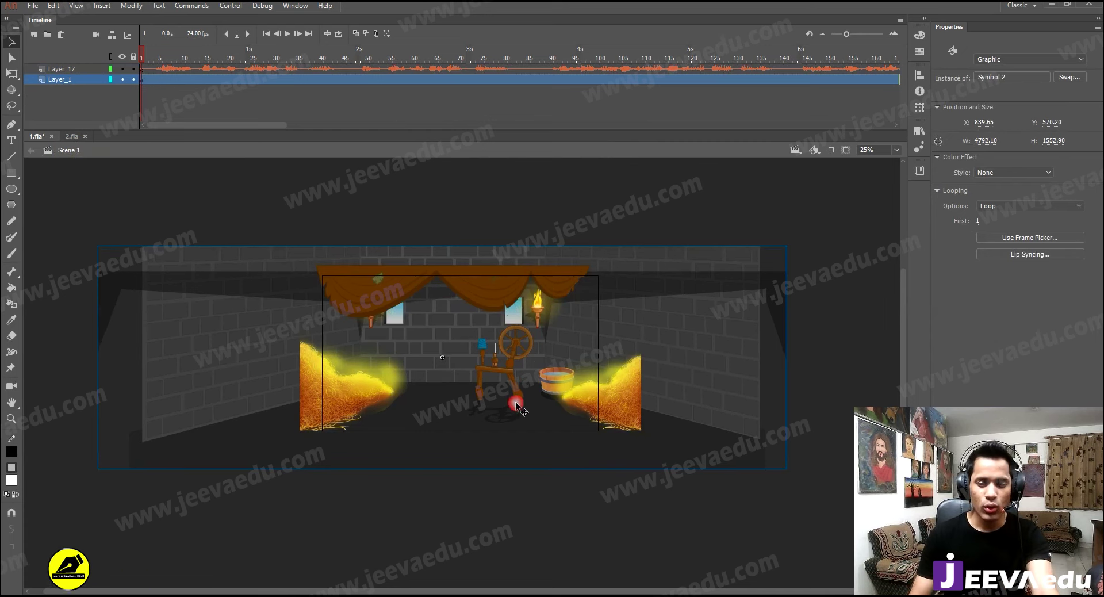
Copy the Layer_17 audio layer and paste it inside the combined curtain and background symbol
left_click(84, 71)
right_click(81, 71)
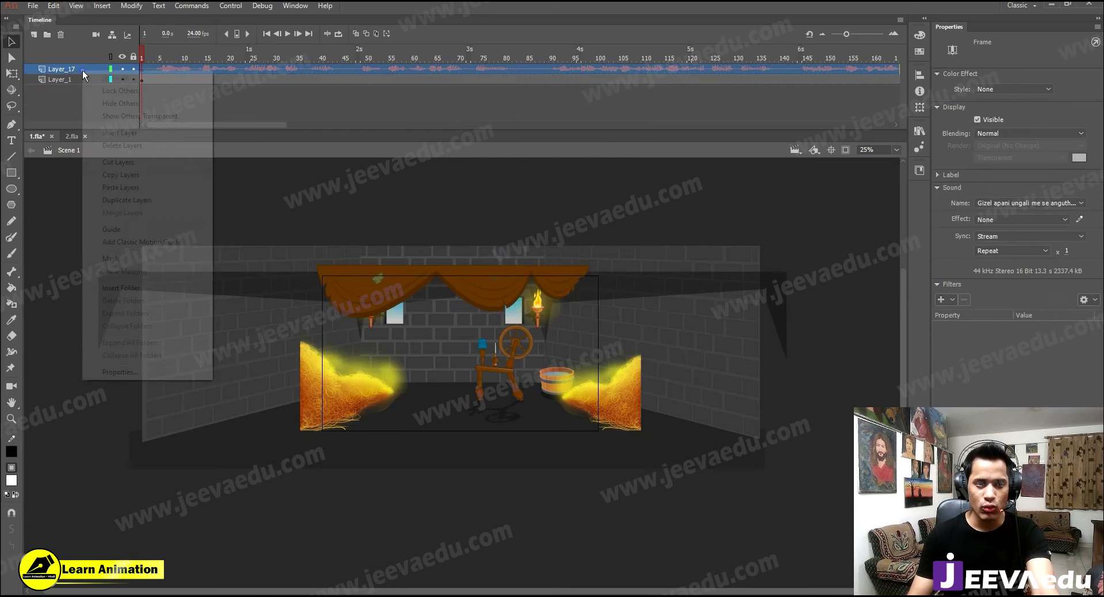
left_click(123, 174)
double_click(526, 368)
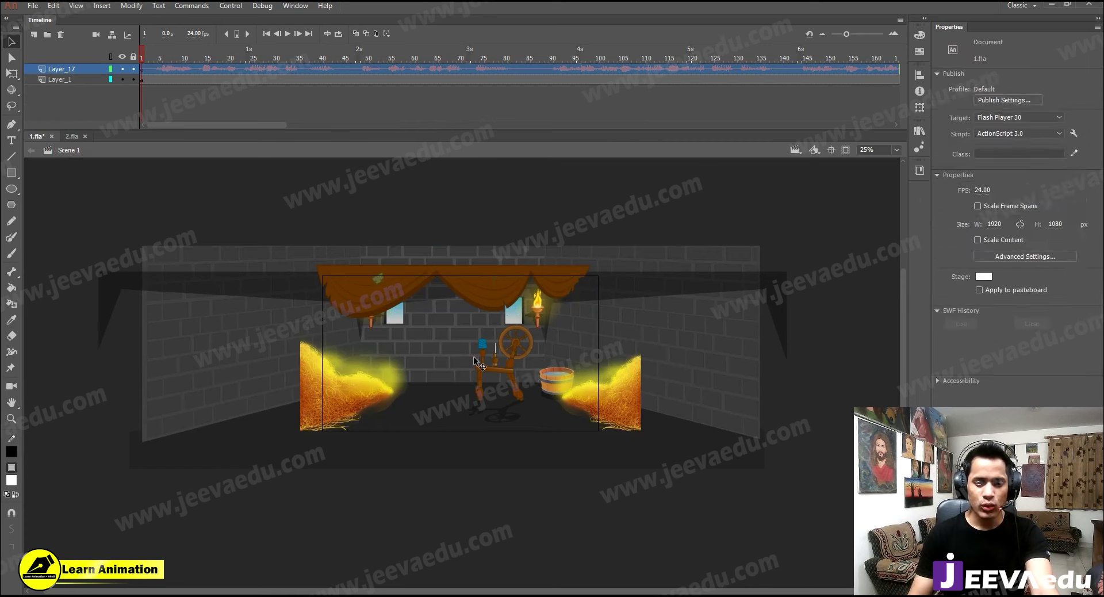
left_click(846, 151)
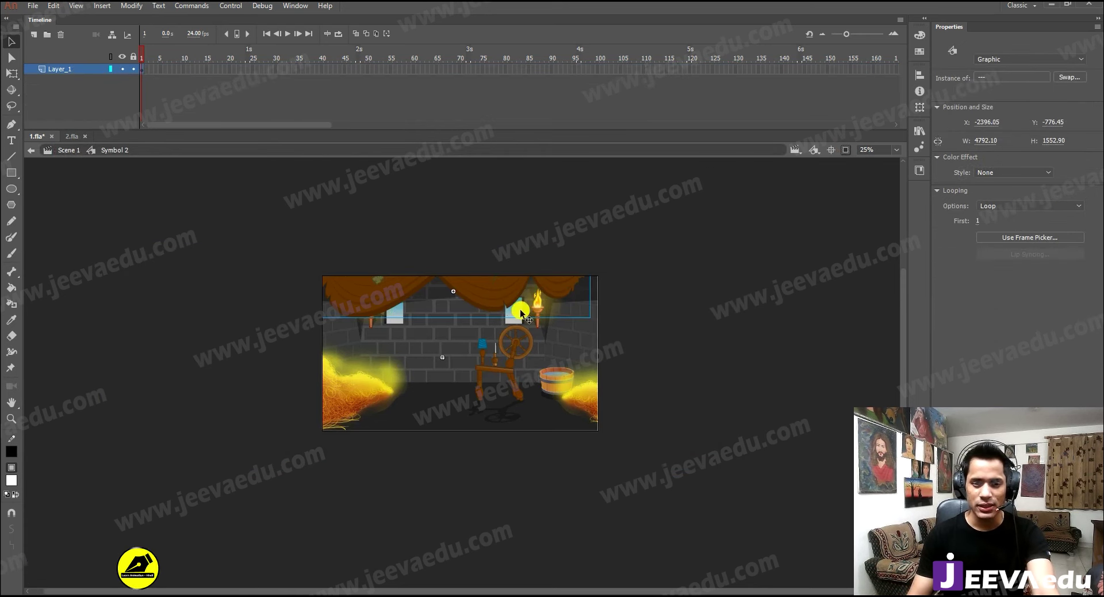
key("ctrl+=")
left_click_drag(538, 377, 582, 357)
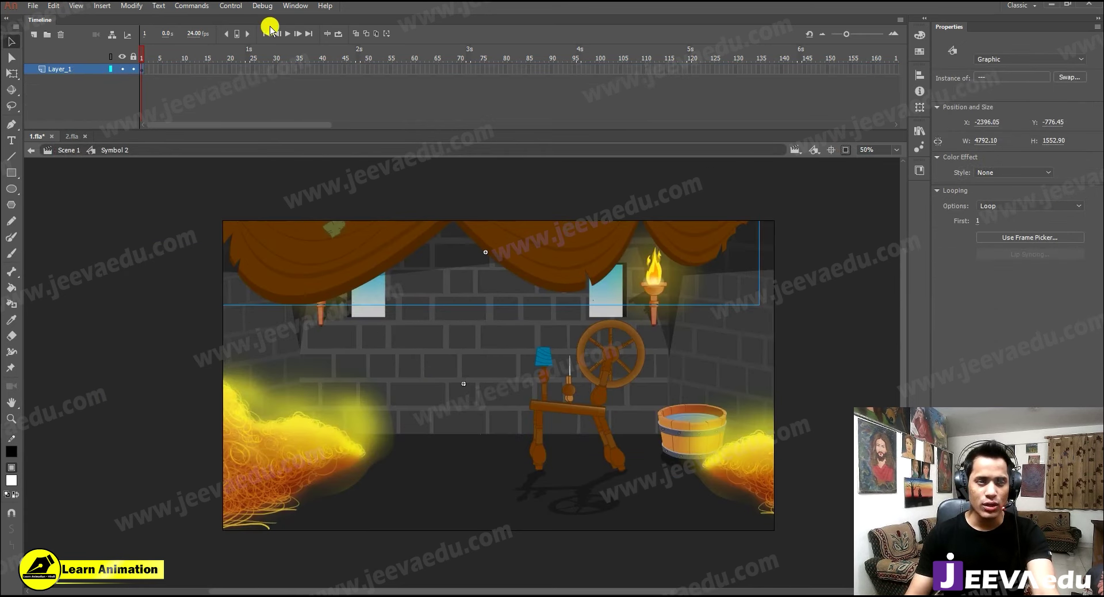
right_click(75, 66)
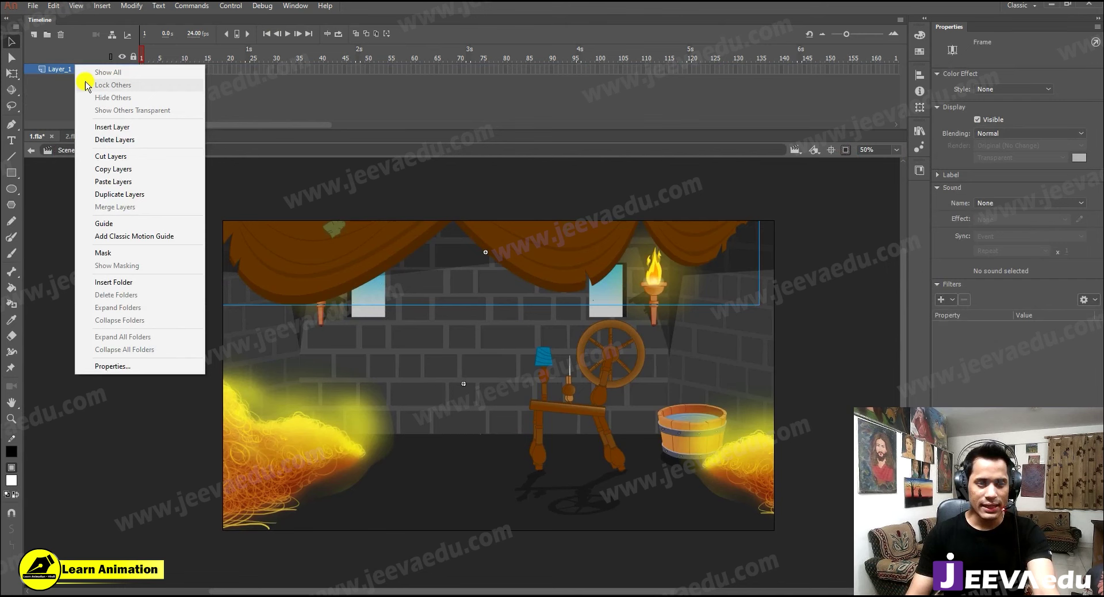
left_click(119, 183)
Extend Layer_1 inside the symbol to the length of the audio layer
left_click_drag(279, 122, 161, 130)
left_click(315, 80)
left_click(55, 80)
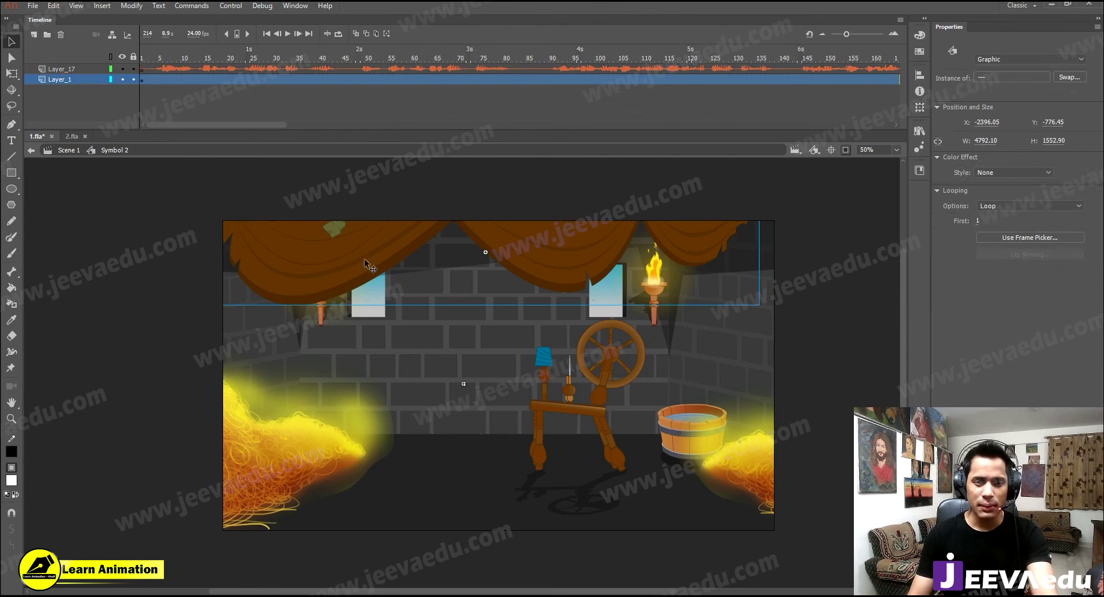
Move the curtain to a new layer above Layer_1, keeping it in place, and lock Layer_1
left_click(353, 105)
left_click(354, 222)
left_click_drag(362, 257, 367, 274)
key("ctrl+z")
key("Delete")
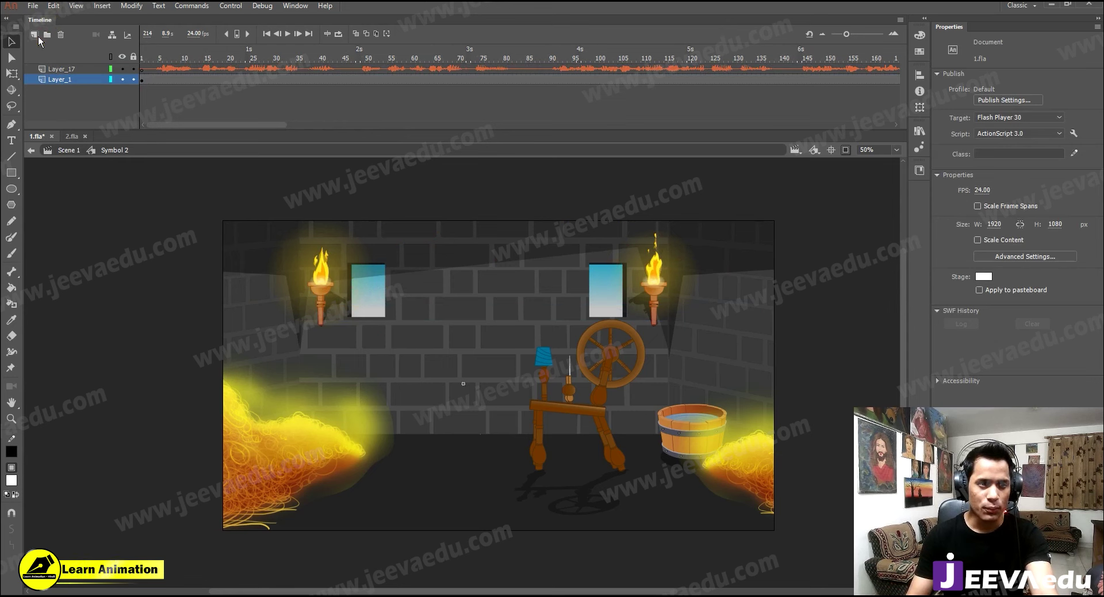
left_click(37, 35)
left_click(133, 89)
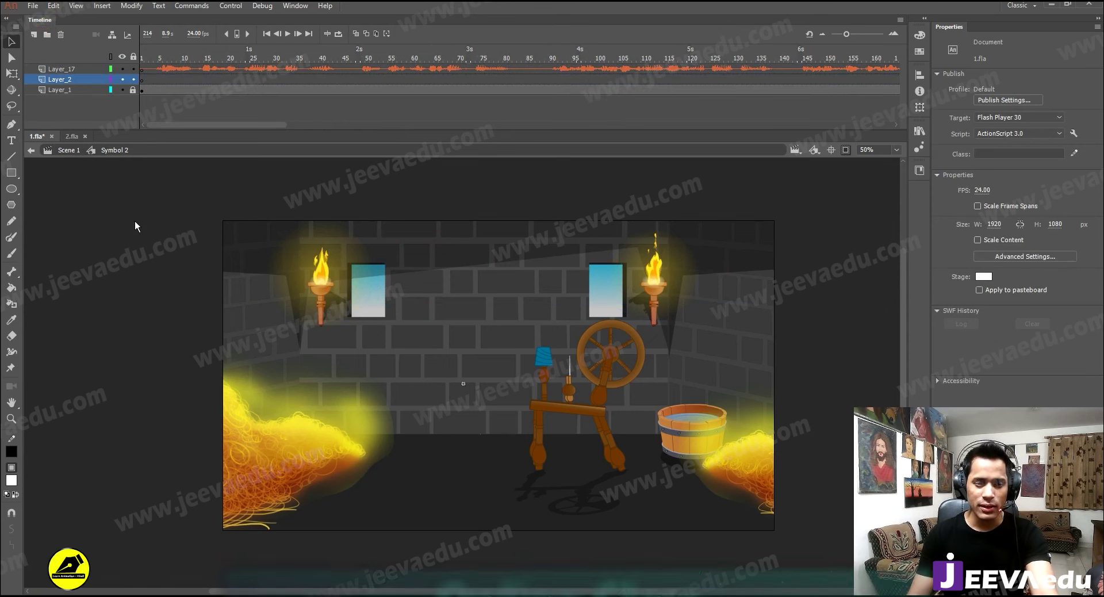
right_click(136, 222)
left_click(179, 268)
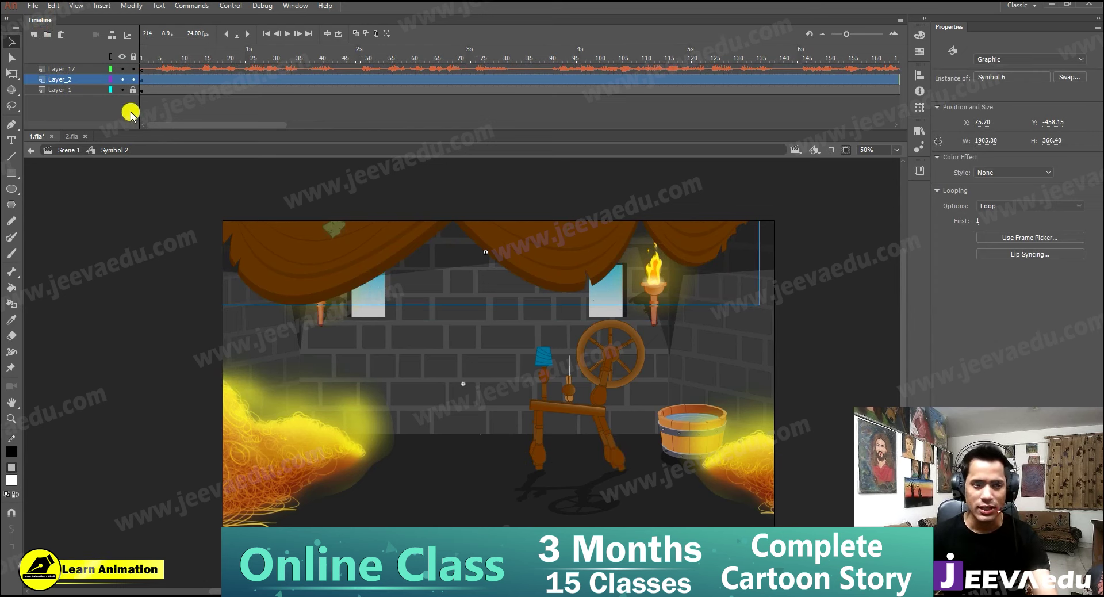
Return to frame 1, show the artwork outside the stage and play the start of the audio
left_click(169, 57)
key("shift+comma")
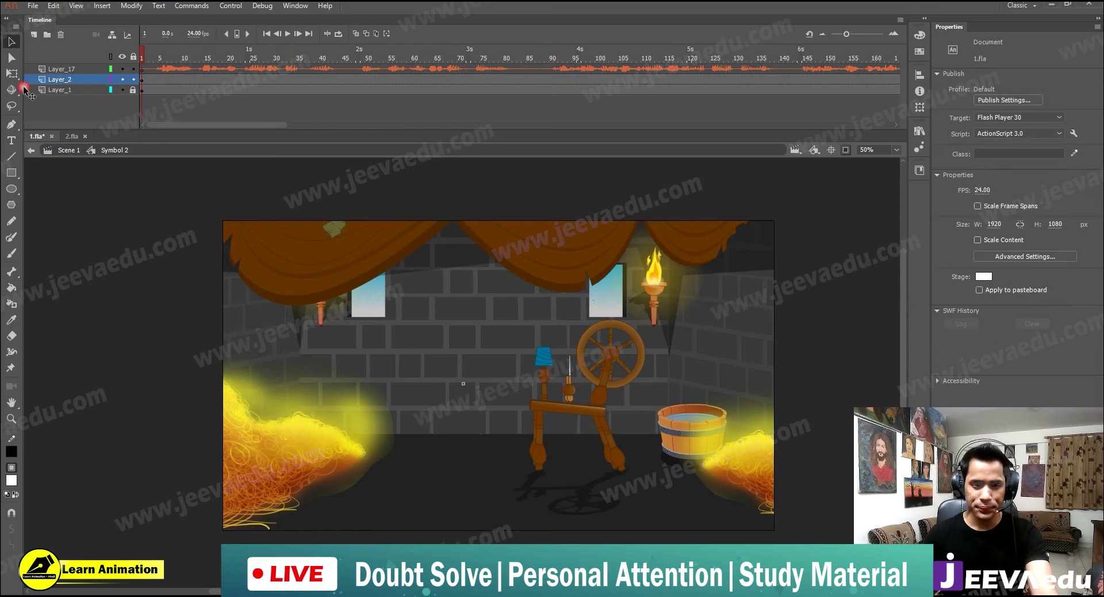
left_click(848, 152)
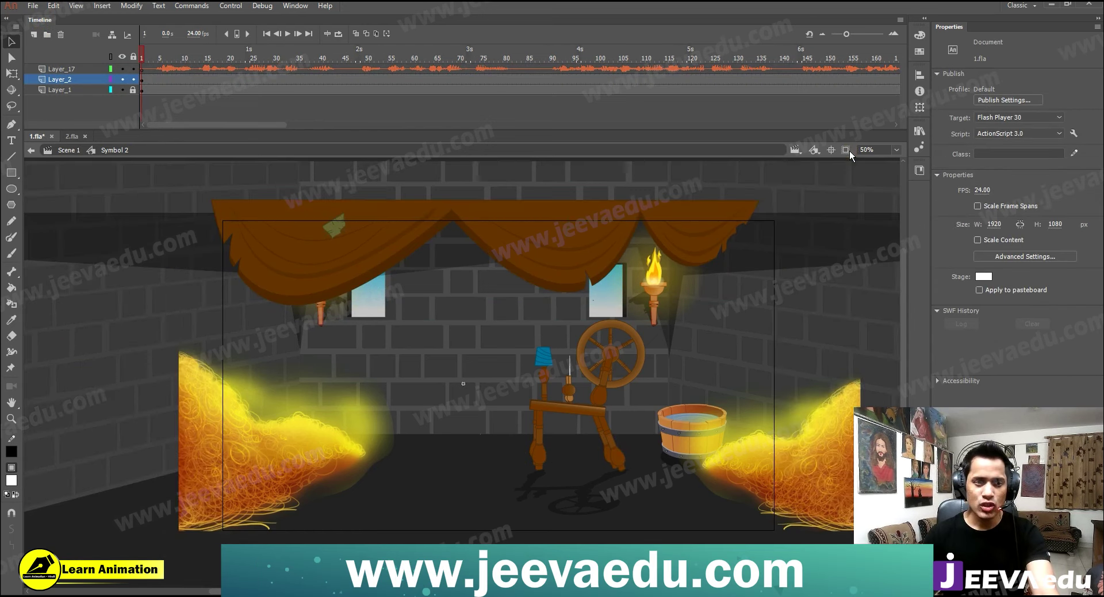
key("Return")
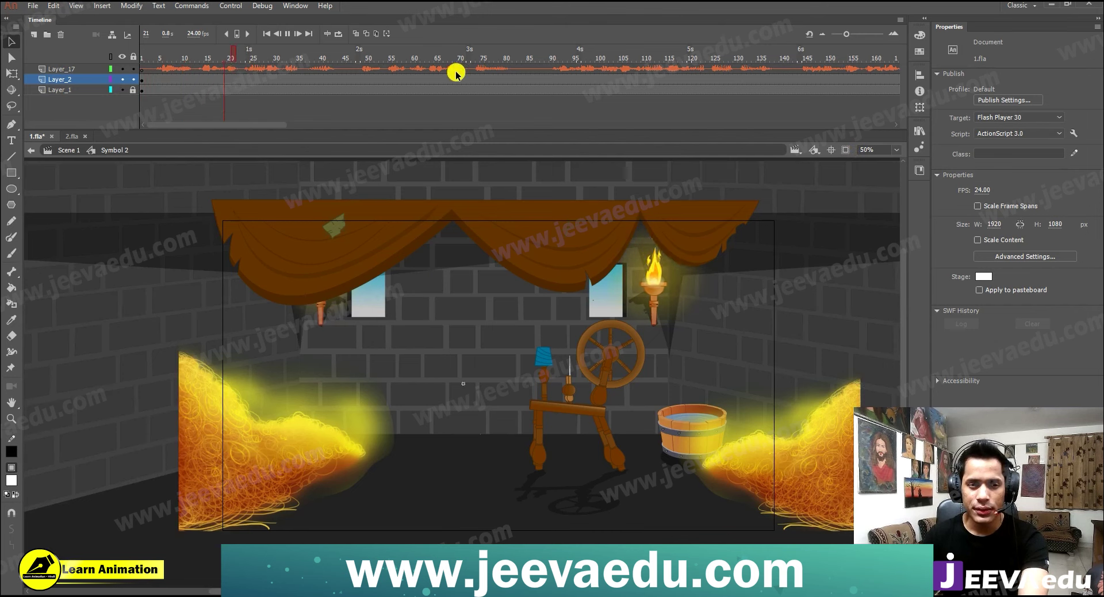
key("Return")
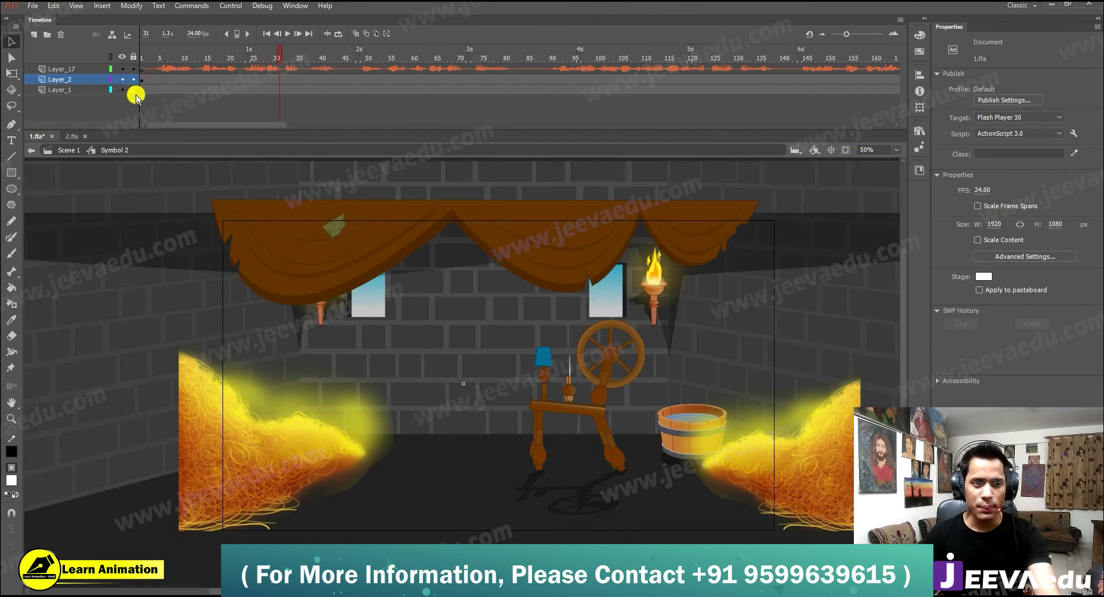
Unlock Layer_1 and break the room background symbol apart into its separate pieces
key("ctrl+minus")
left_click(506, 383)
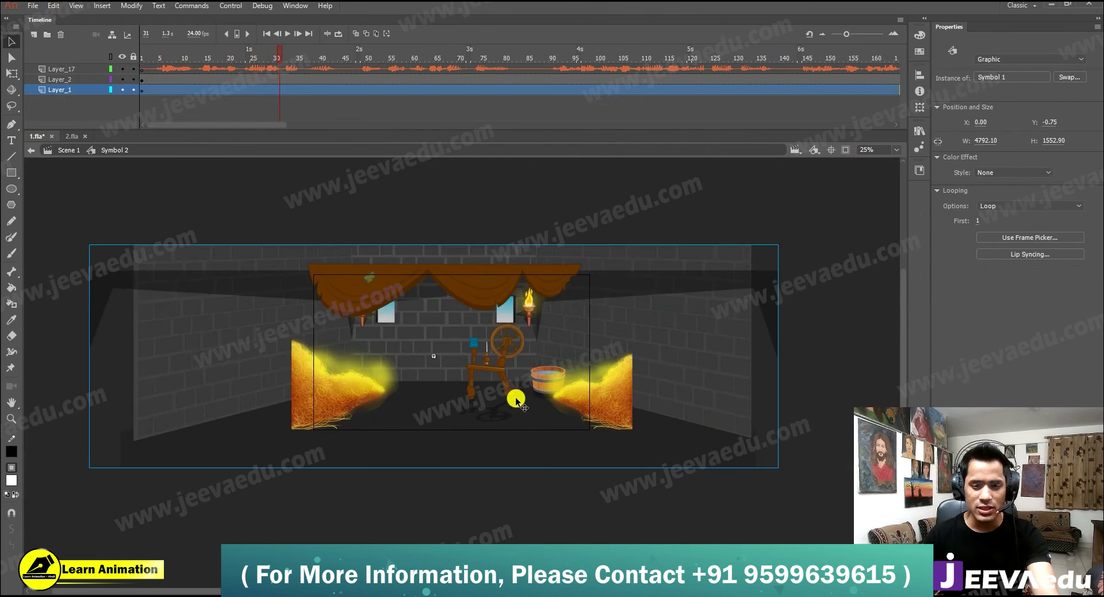
key("ctrl+b")
key("ctrl+z")
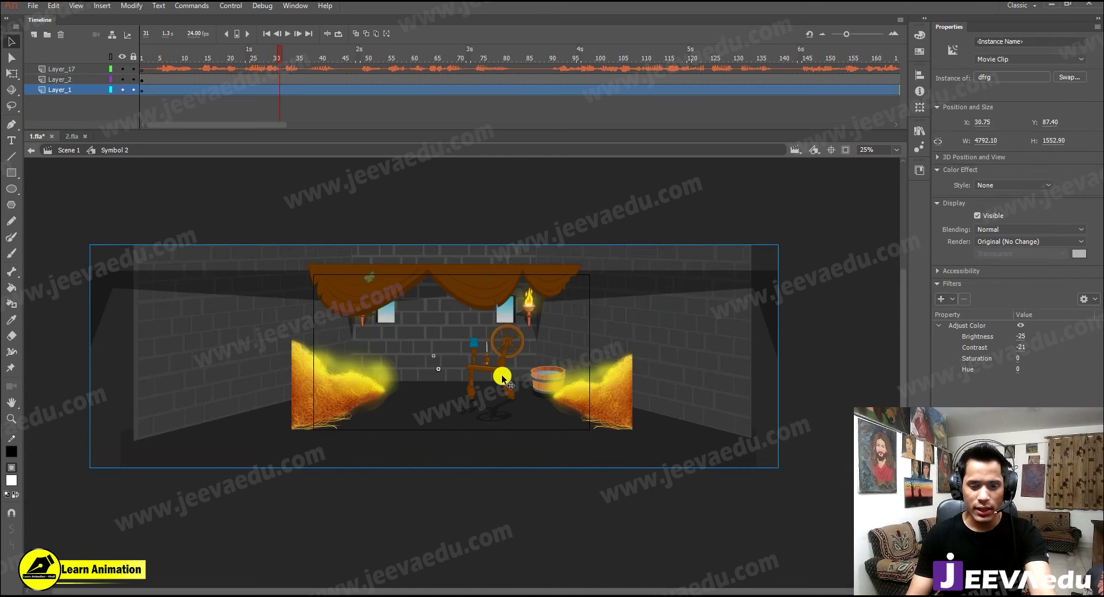
left_click(491, 481)
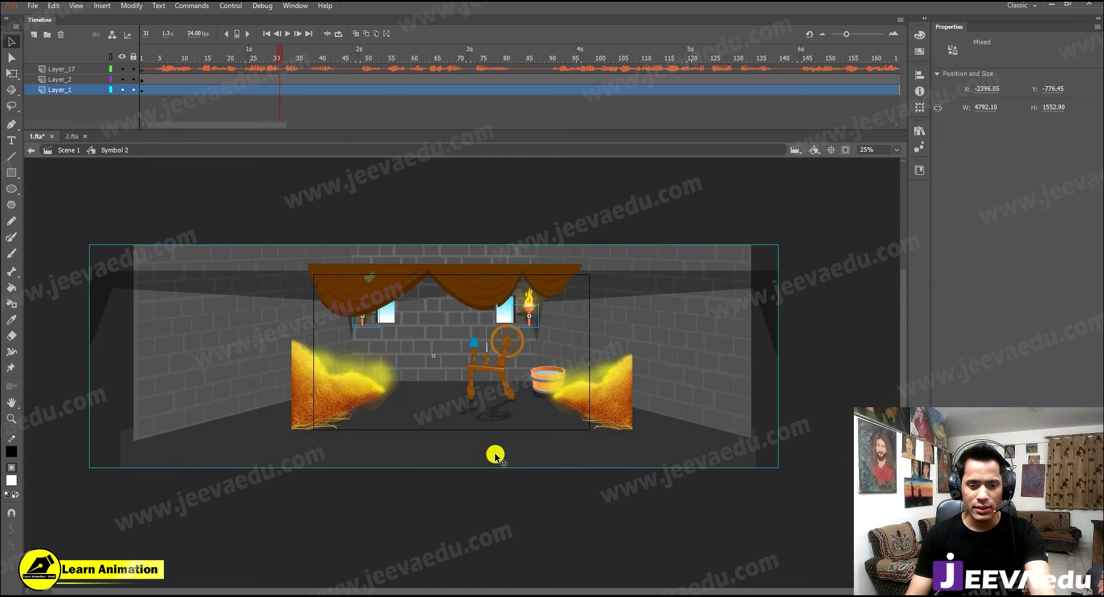
Delete the old spinning wheel from the nested groups of the room background, returning to Symbol 2 at frame 1
left_click(509, 392)
key("Escape")
double_click(497, 366)
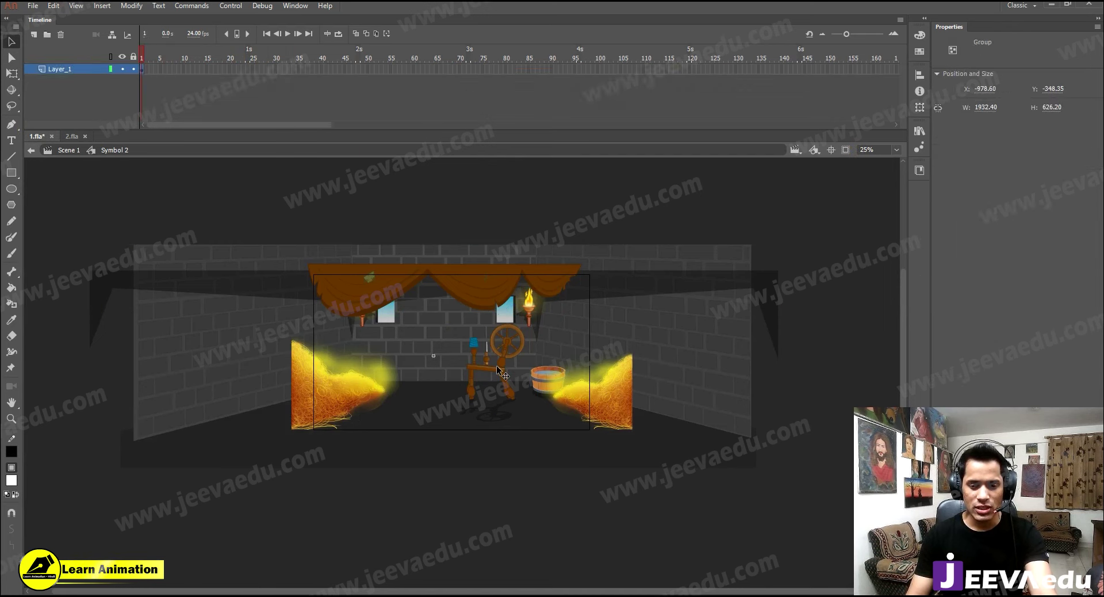
double_click(501, 366)
left_click(502, 377)
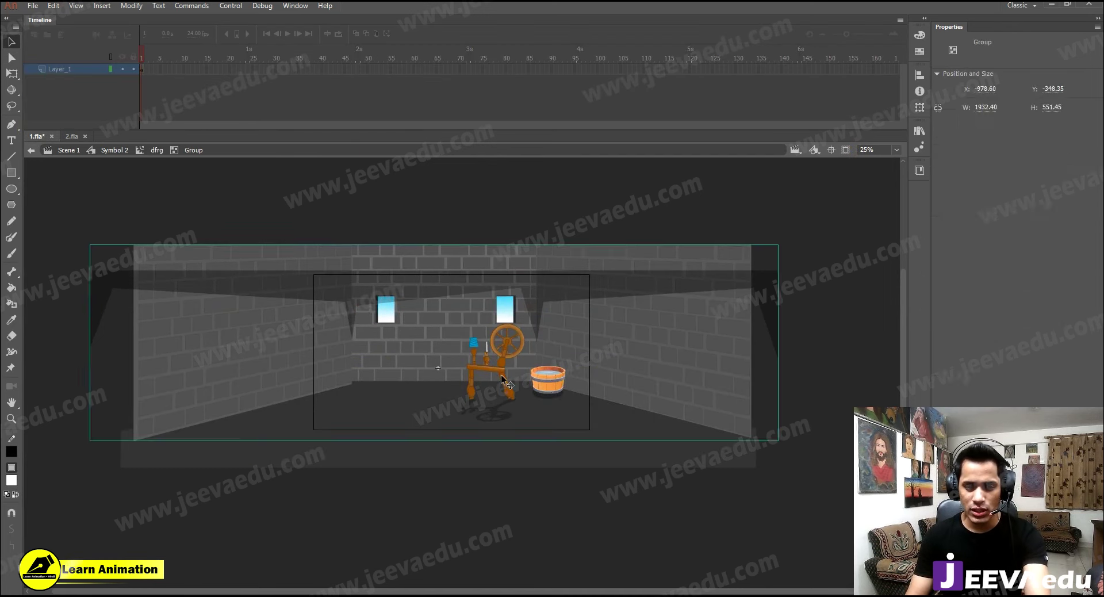
double_click(501, 375)
left_click(506, 364)
key("Delete")
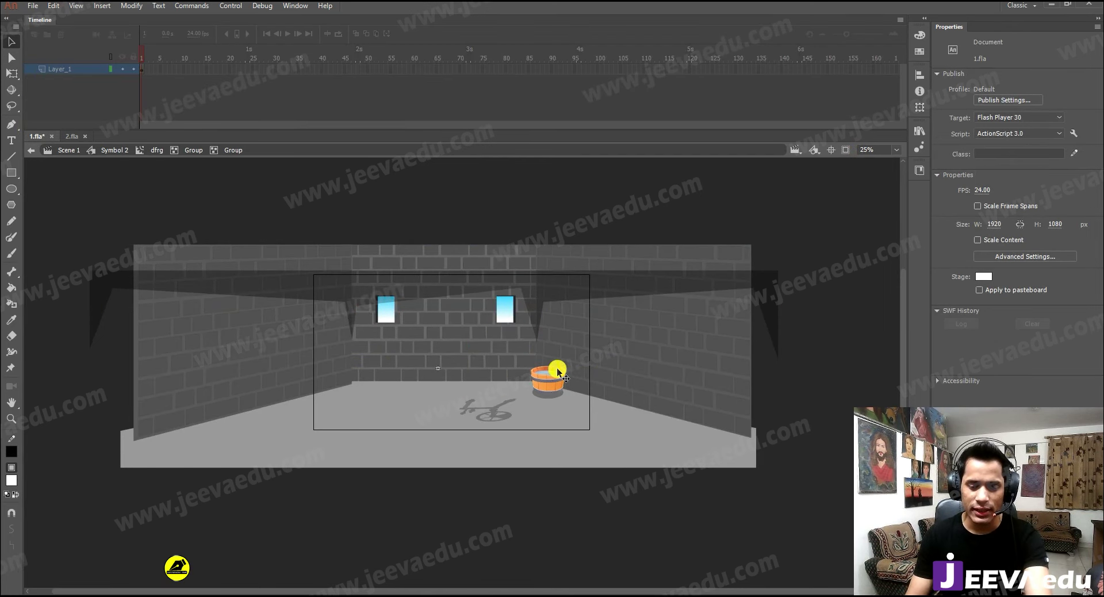
left_click(113, 150)
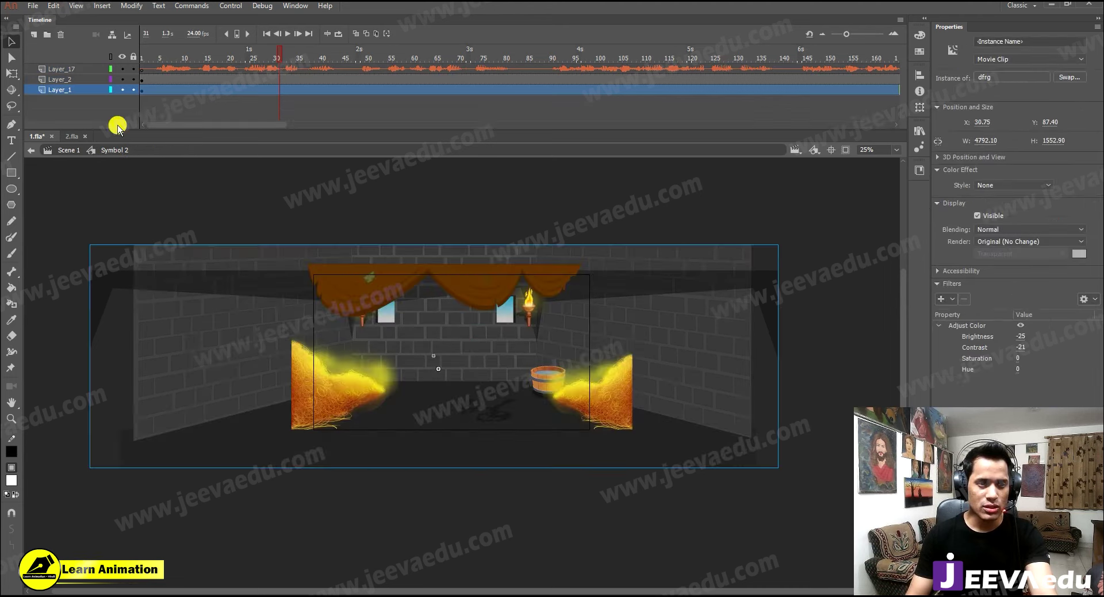
left_click_drag(280, 49, 30, 108)
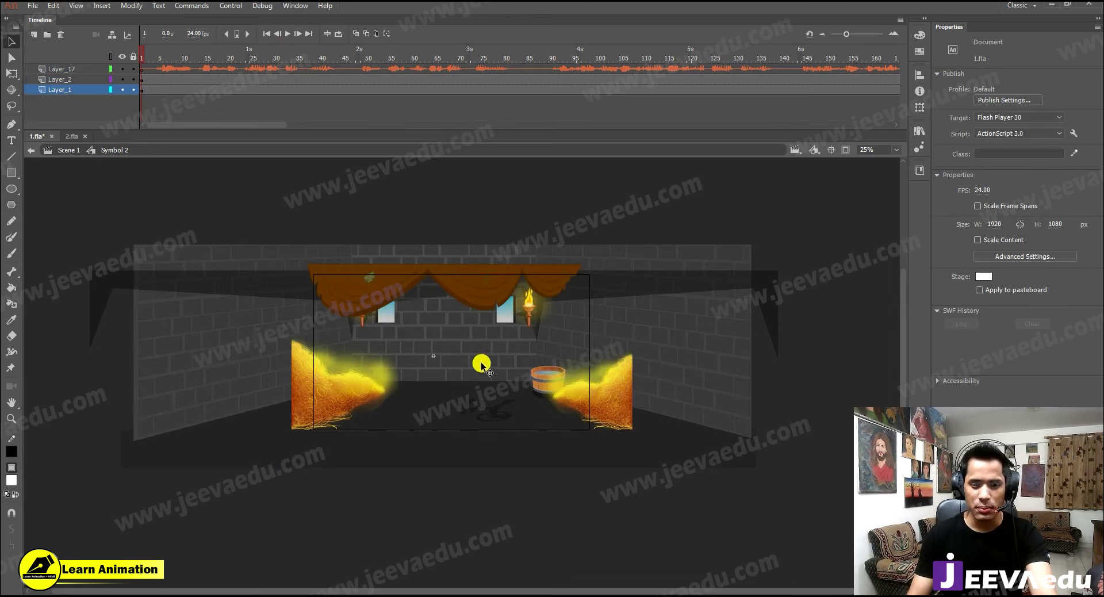
Copy the man with the spinning wheel from 2.fla onto a new layer above Layer_1 in 1.fla and place him mid-room
left_click(71, 136)
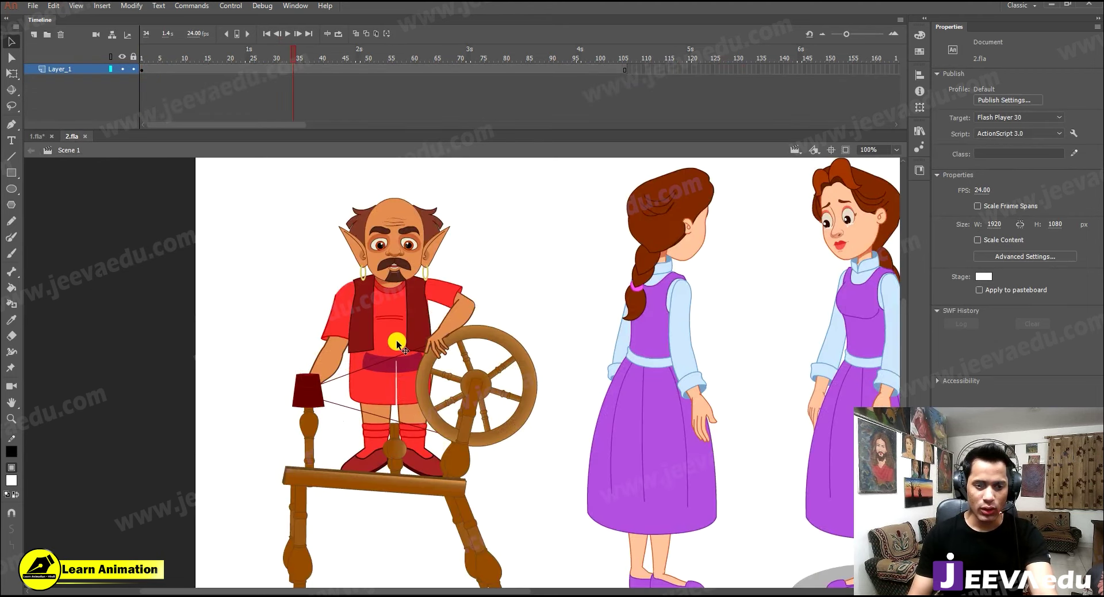
left_click(398, 362)
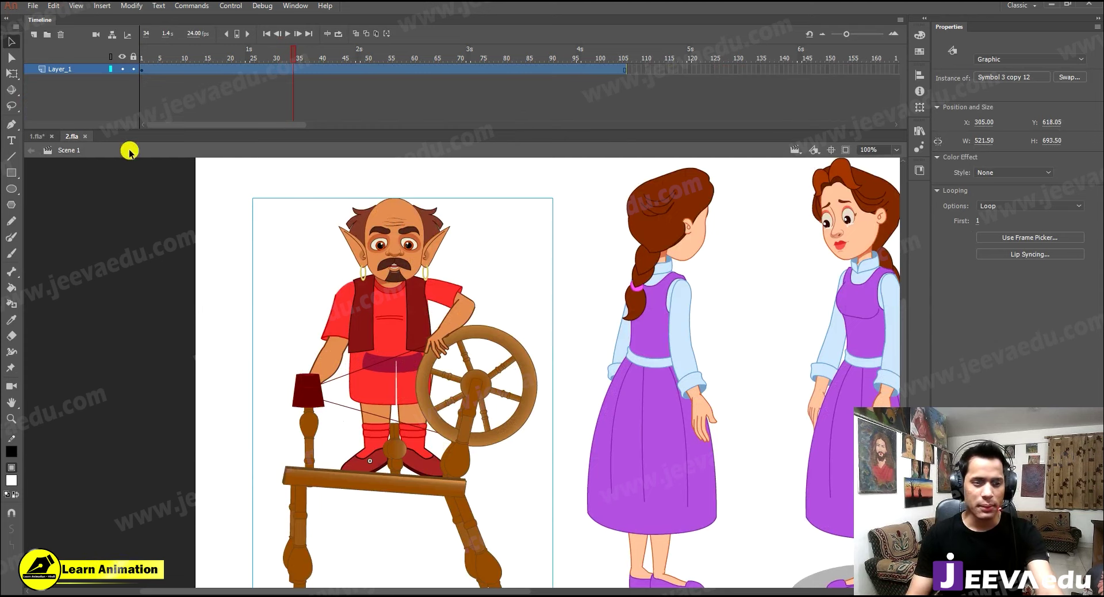
left_click(37, 136)
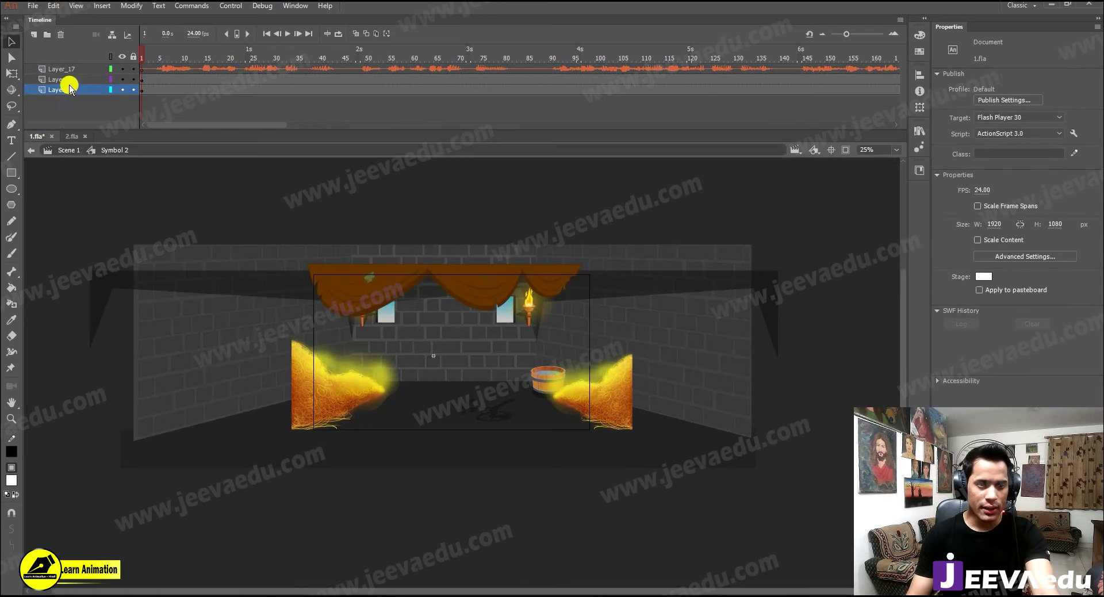
left_click(33, 34)
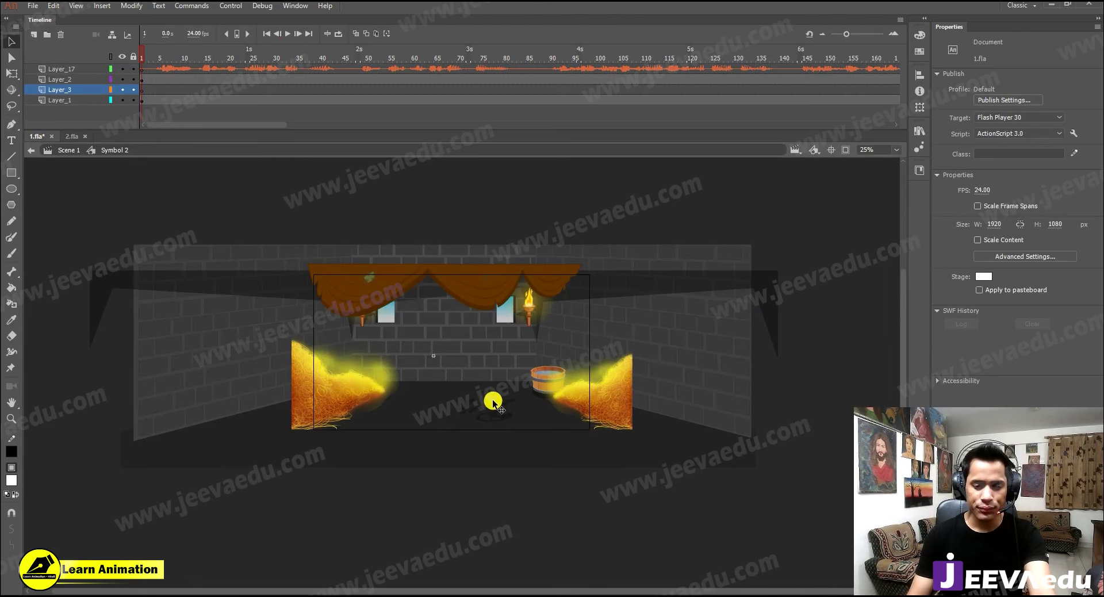
key("ctrl+v")
left_click_drag(476, 384, 486, 363)
Delete the leftover spinning wheel shadow on the floor inside the room background's groups and return to Symbol 2
left_click(495, 416)
key("z")
left_click(497, 418)
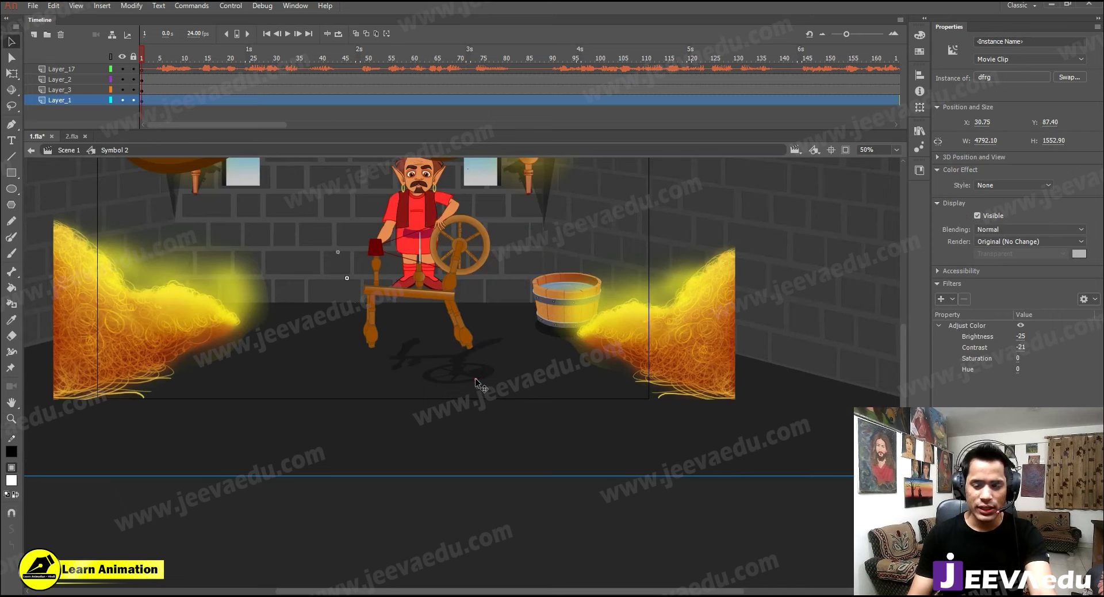
key("v")
double_click(467, 383)
double_click(467, 375)
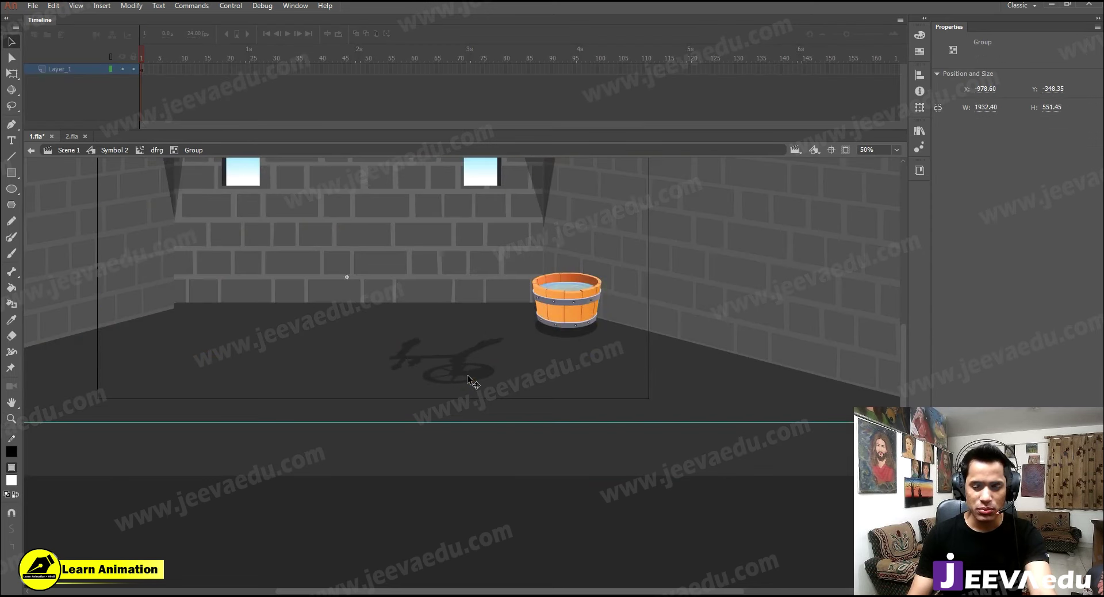
double_click(467, 374)
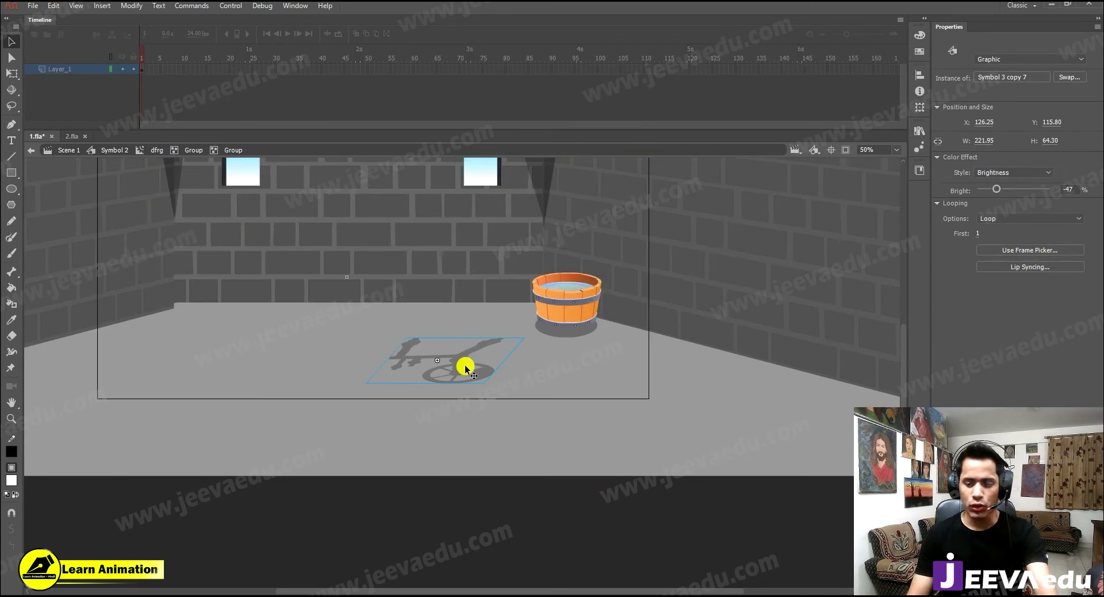
key("Delete")
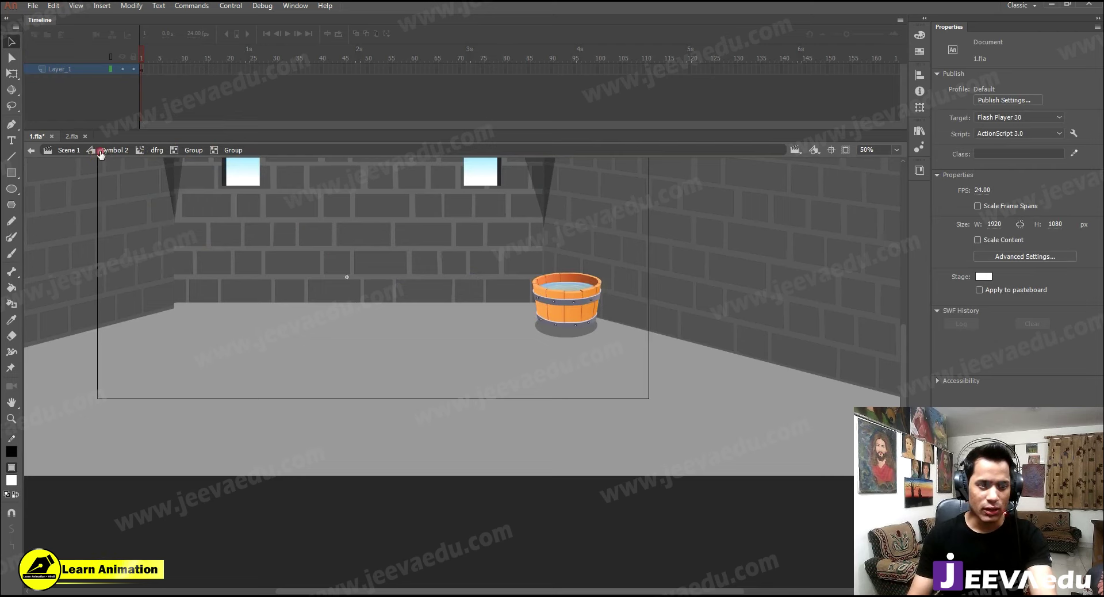
left_click(100, 151)
Clip the artwork outside the stage and frame the whole stage at 50%
key("z")
left_click(444, 367, "alt")
scroll(464, 382, "up", 1)
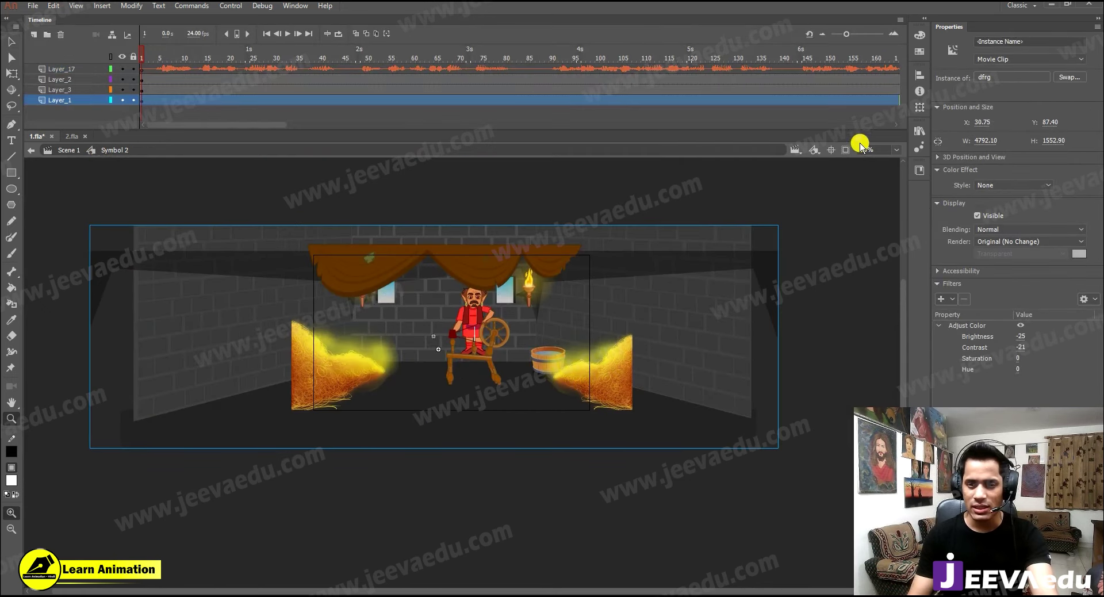
left_click(846, 149)
left_click(512, 316)
left_click_drag(505, 368, 643, 332)
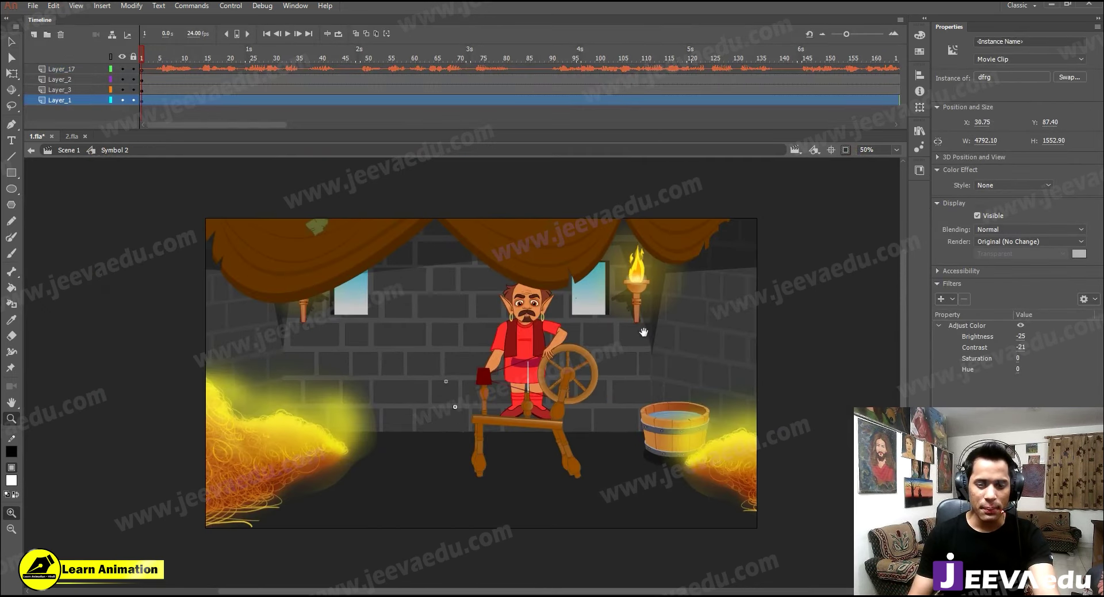
Move the man with the spinning wheel down and toward the middle of the stage, and raise the curtain clear of his head
key("v")
left_click(551, 384)
left_click_drag(551, 387, 512, 408)
left_click_drag(527, 273, 540, 247)
left_click(518, 288)
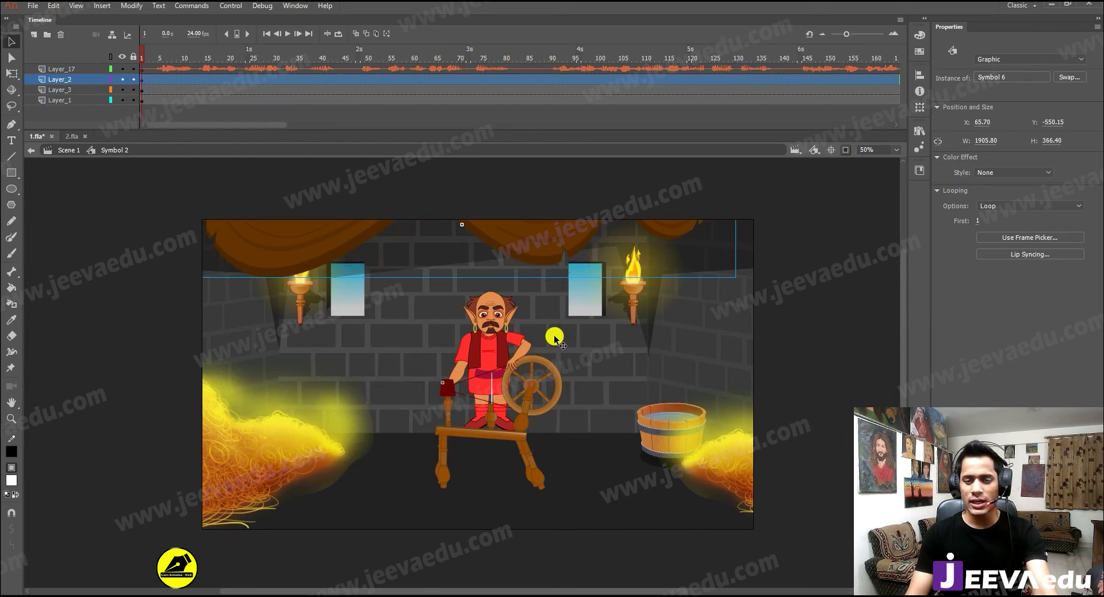
Free-transform the man with the spinning wheel to about 495 by 695 px and reposition him between the two windows
left_click(501, 336)
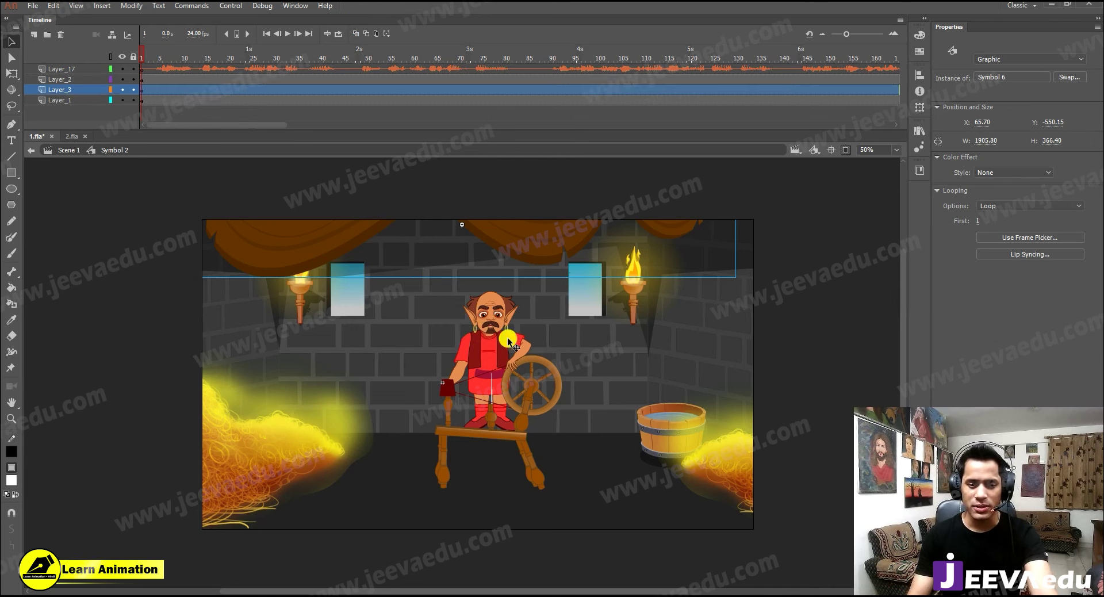
key("q")
left_click_drag(556, 292, 569, 281)
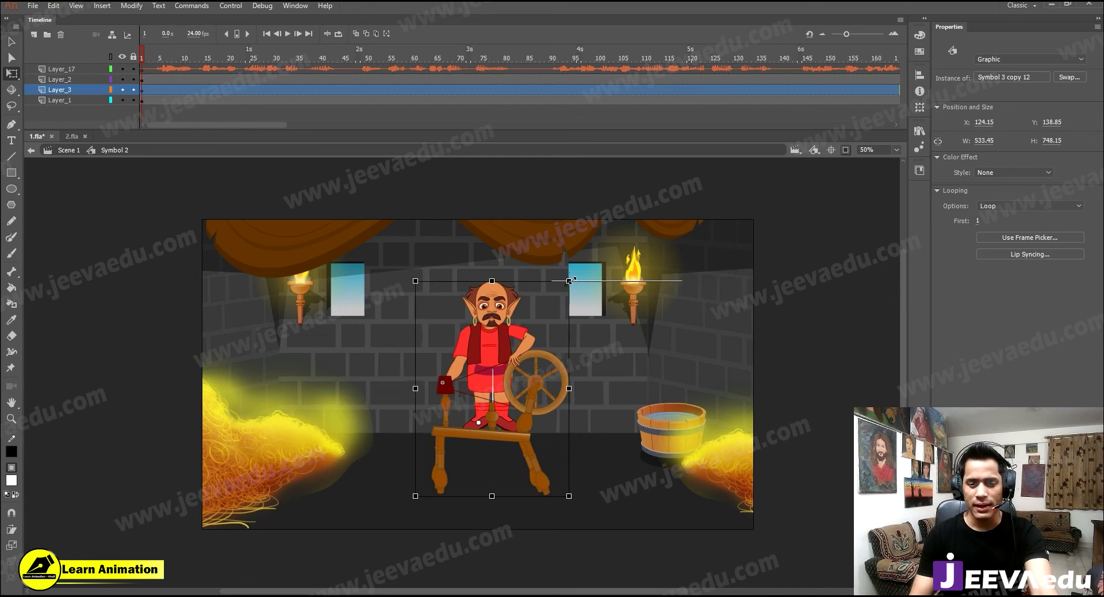
left_click_drag(533, 406, 550, 392)
left_click_drag(586, 268, 579, 277)
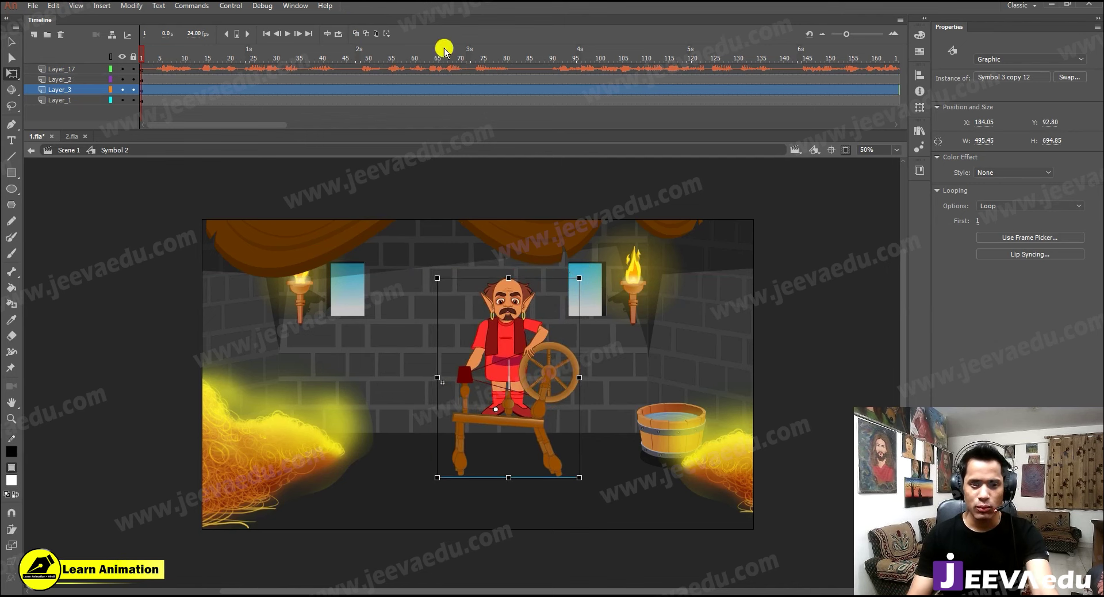
Play the start of the scene and lower the curtain to about X 102, Y -500
key("Return")
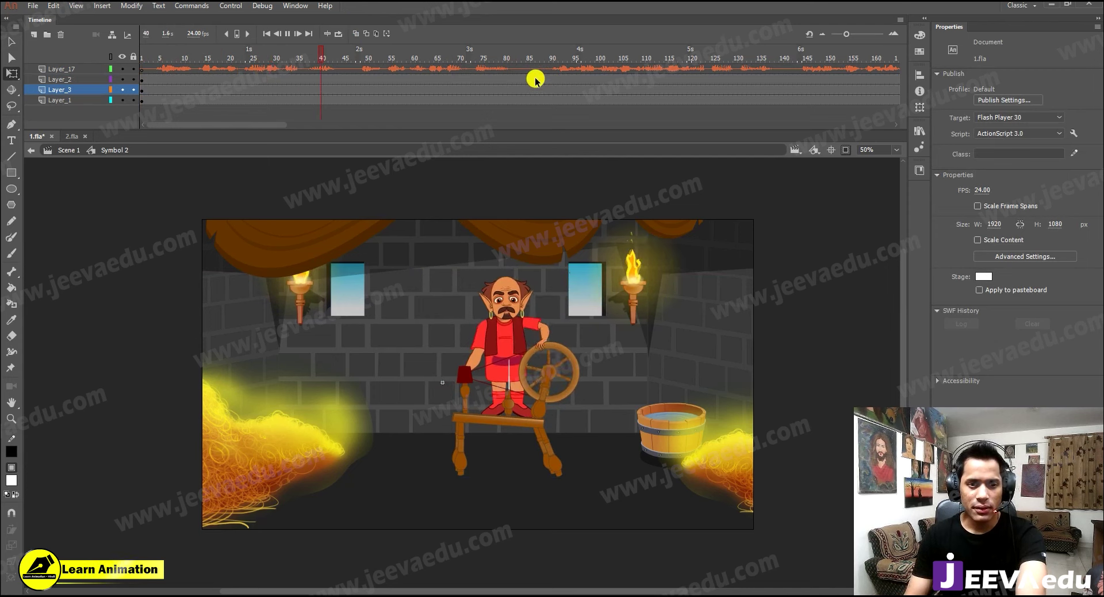
key("Return")
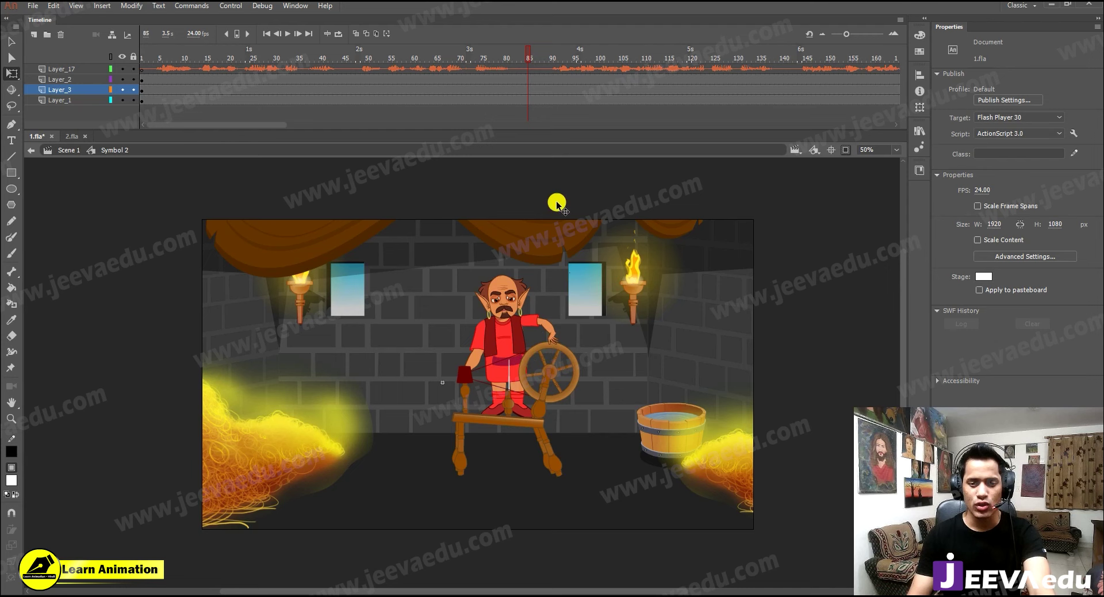
left_click(549, 237)
left_click_drag(573, 253, 566, 260)
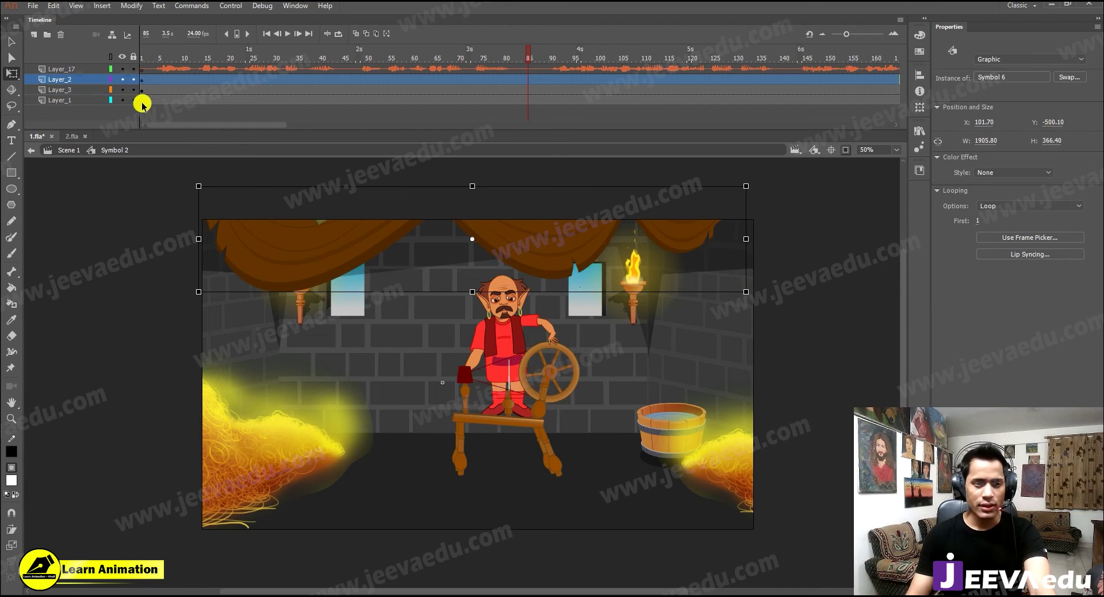
Copy the girl seen from behind in 2.fla onto a new layer above the curtain and place her beside the straw heap opposite the bucket
left_click(32, 36)
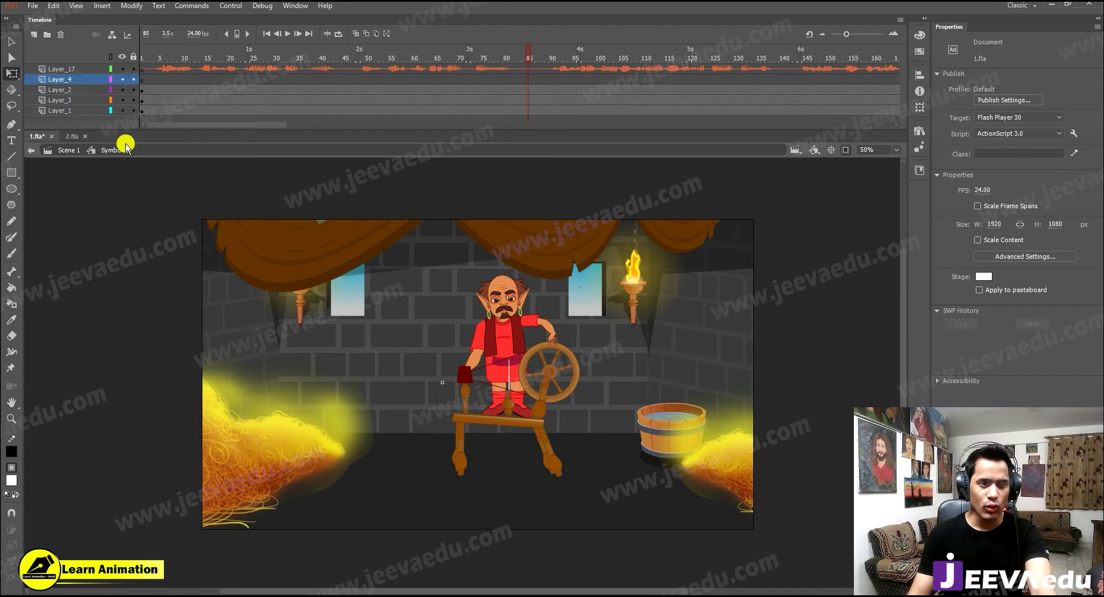
left_click(67, 138)
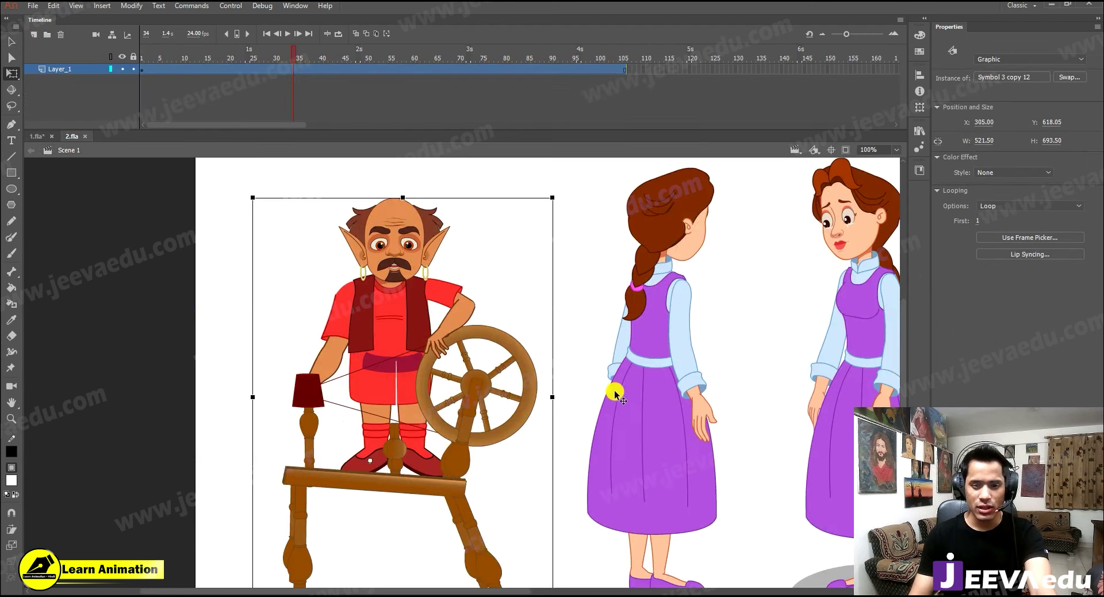
left_click(664, 417)
key("z")
left_click(662, 416, "alt")
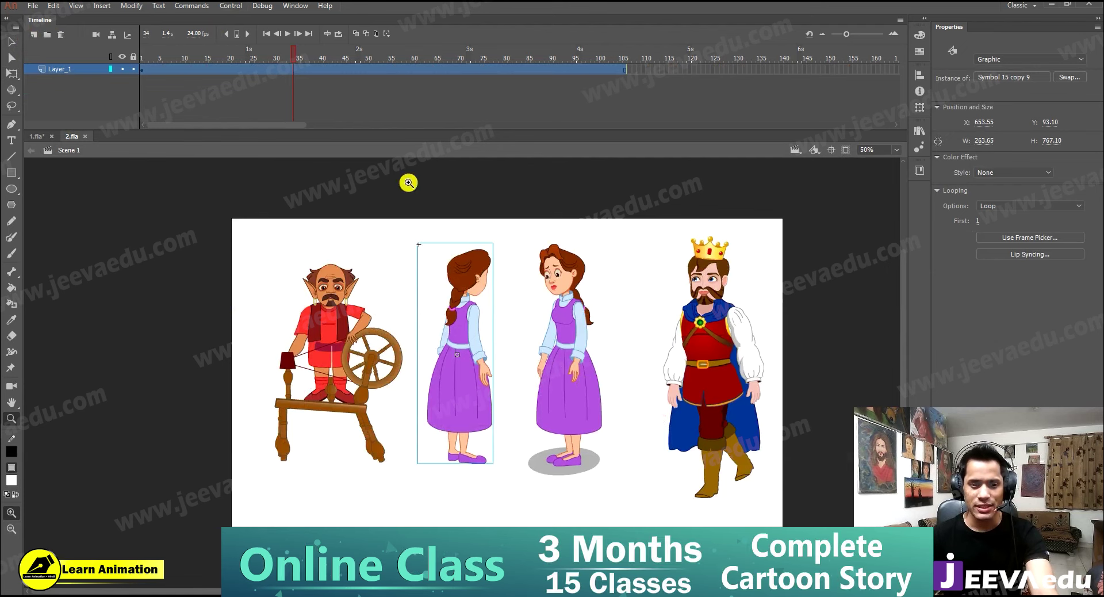
left_click(431, 69)
key("v")
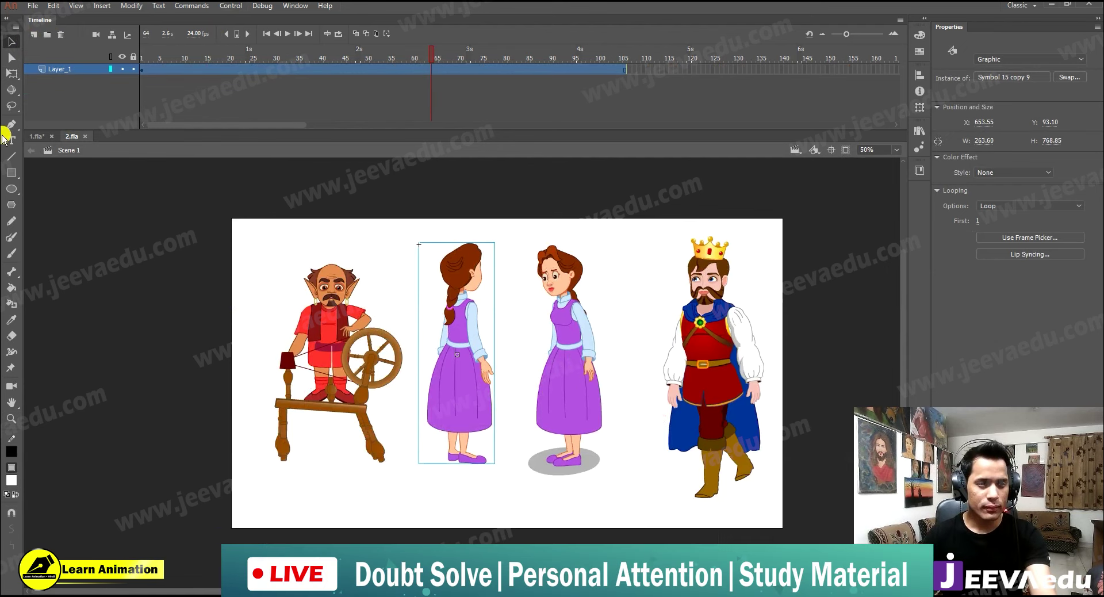
left_click(33, 137)
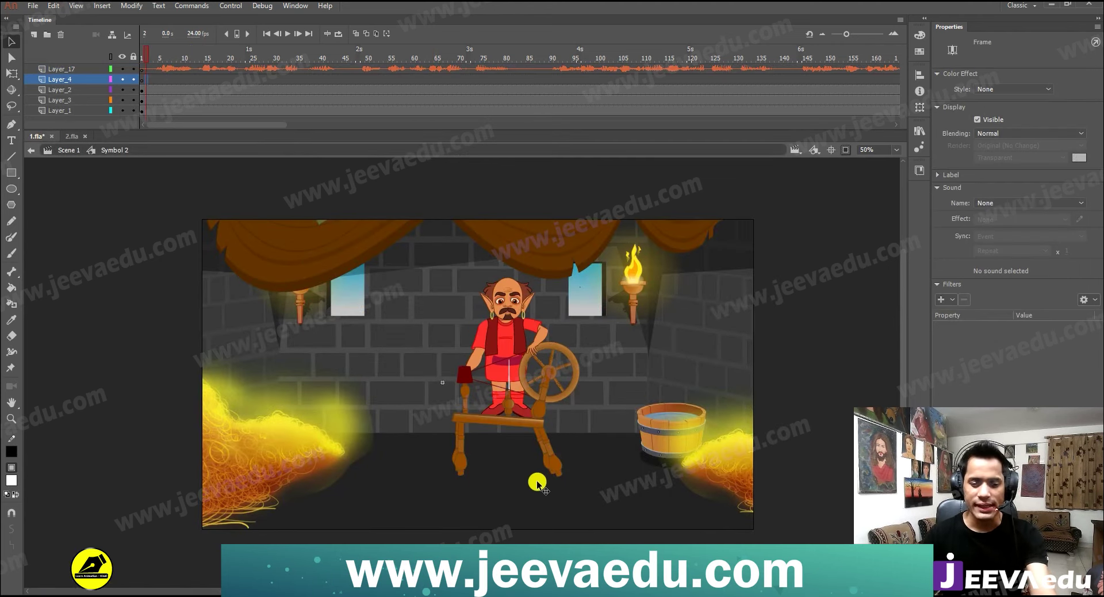
key("ctrl+v")
left_click_drag(506, 446, 379, 483)
Enlarge the girl to about 358 by 1111 px so she stands in the foreground beside the straw
key("q")
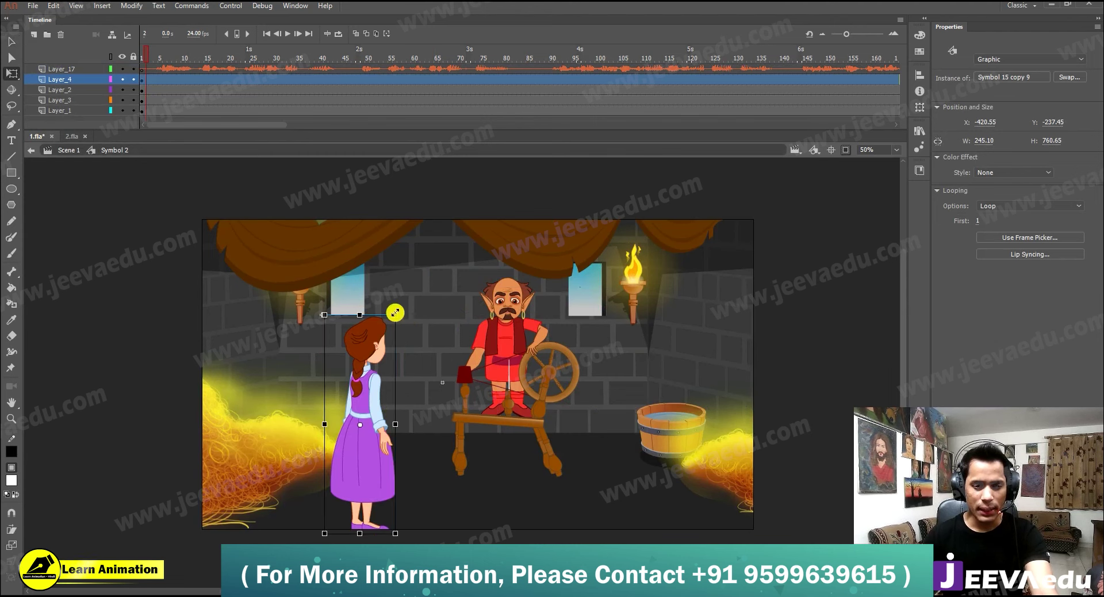
left_click_drag(414, 287, 432, 265)
mouse_move(383, 314)
left_mouse_down()
mouse_move(368, 319)
mouse_move(374, 312)
left_mouse_up()
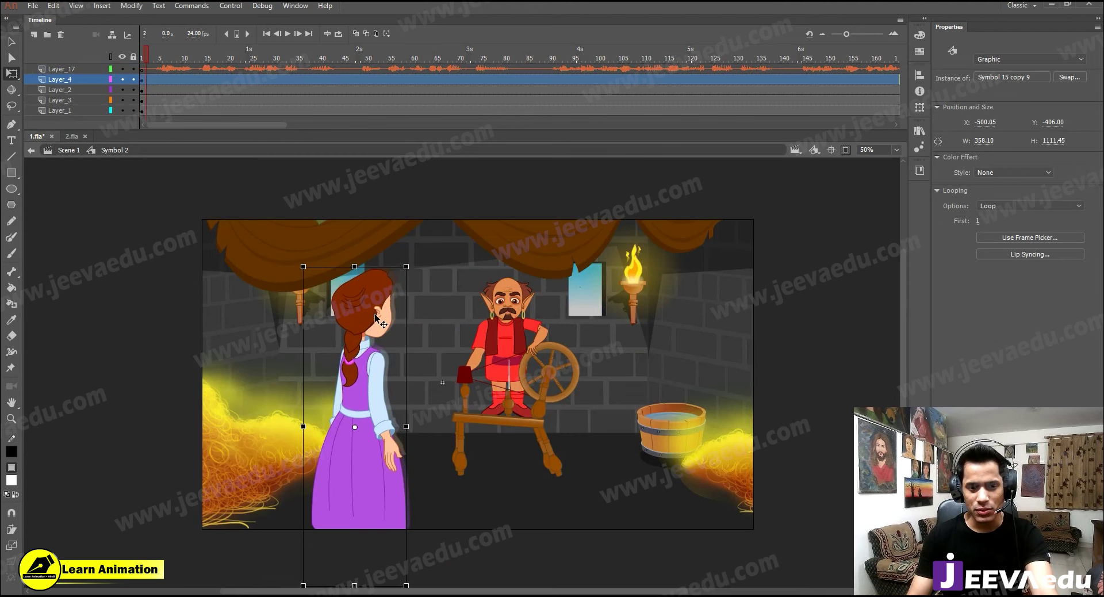
Shift the man with the spinning wheel toward the bucket, scale him to about 489 by 665 px and play the scene
left_click(528, 356)
left_click_drag(527, 368, 546, 371)
left_click_drag(602, 278, 599, 280)
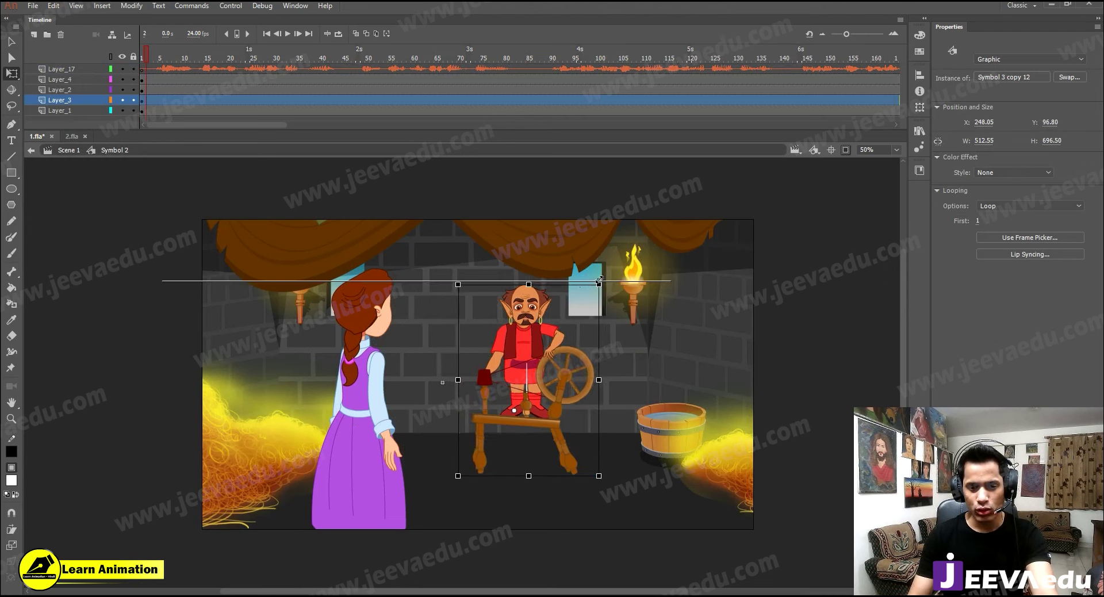
left_click_drag(567, 374, 567, 374)
left_click(236, 57)
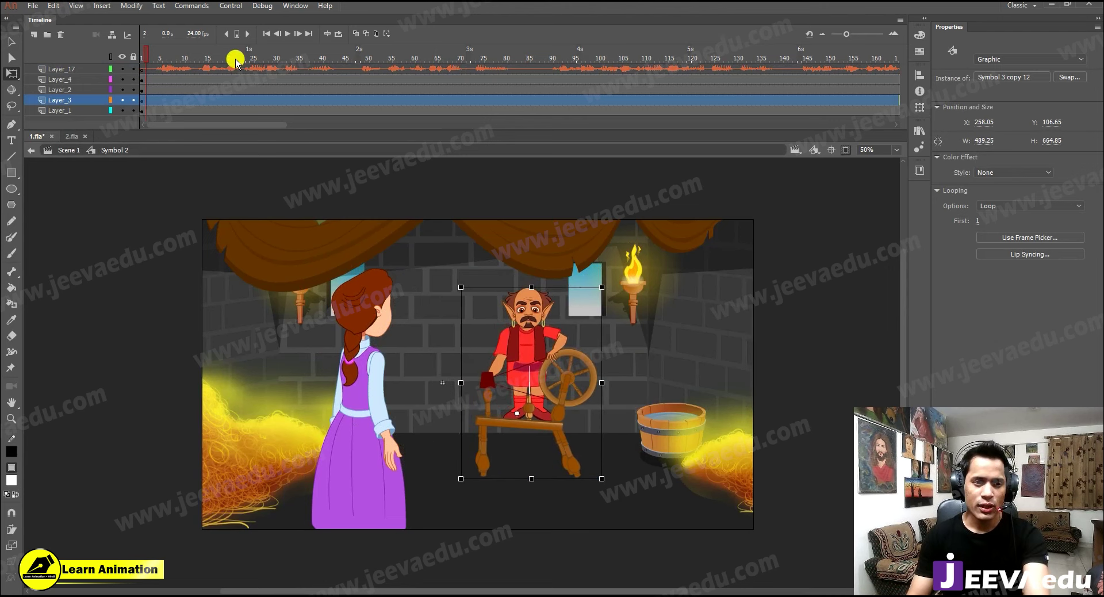
key("Return")
key("Return")
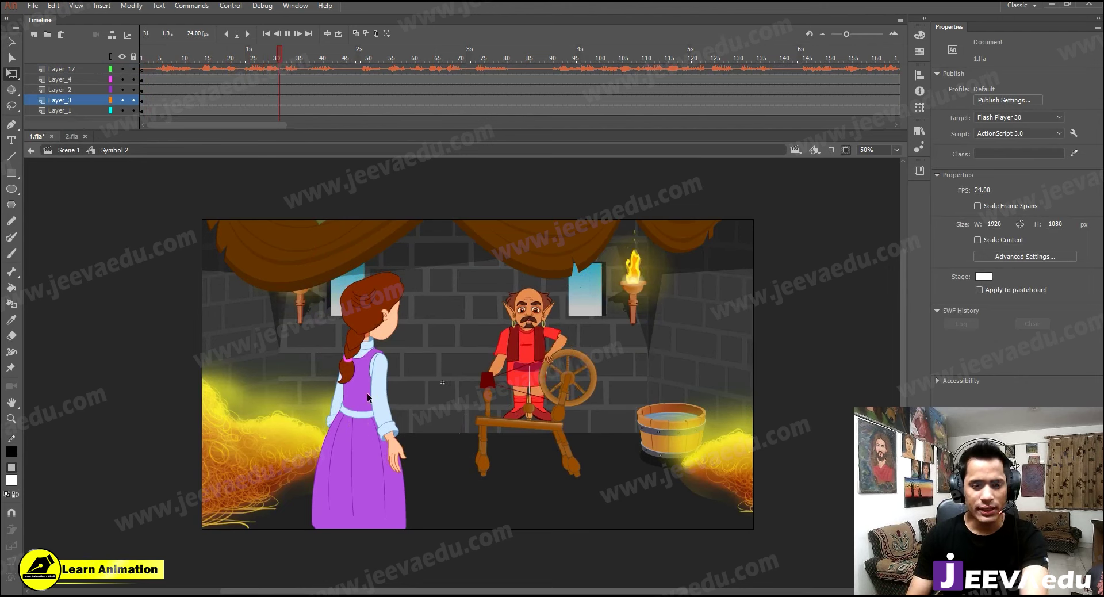
Scale the girl down to about 339 by 986 px and position her at about X -493, Y -407, with her feet below the stage edge
left_click(367, 393)
left_click_drag(408, 263, 400, 276)
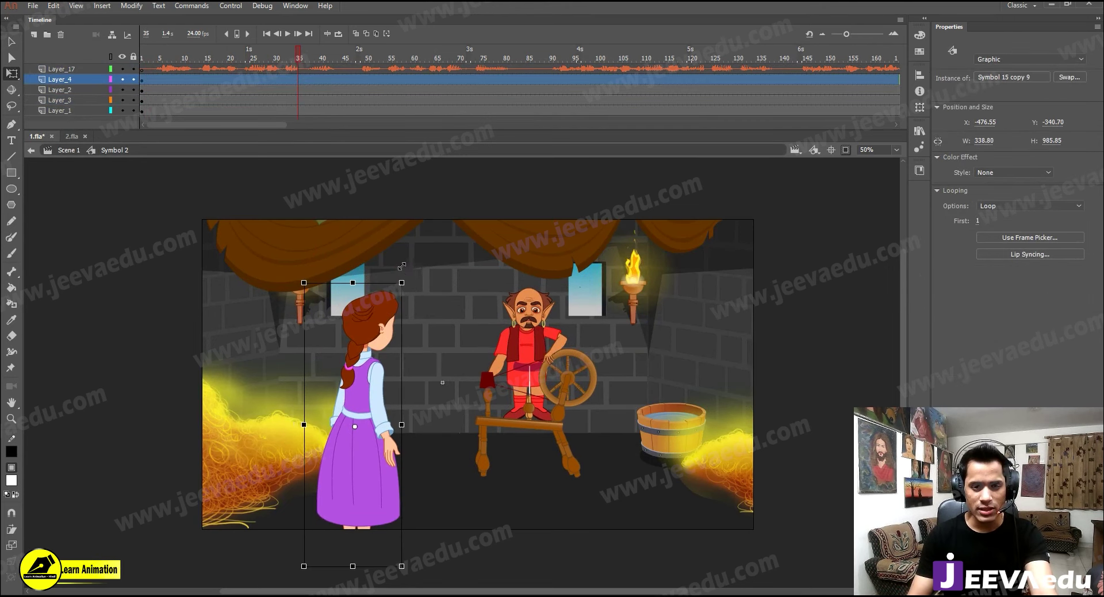
left_click_drag(376, 313, 373, 296)
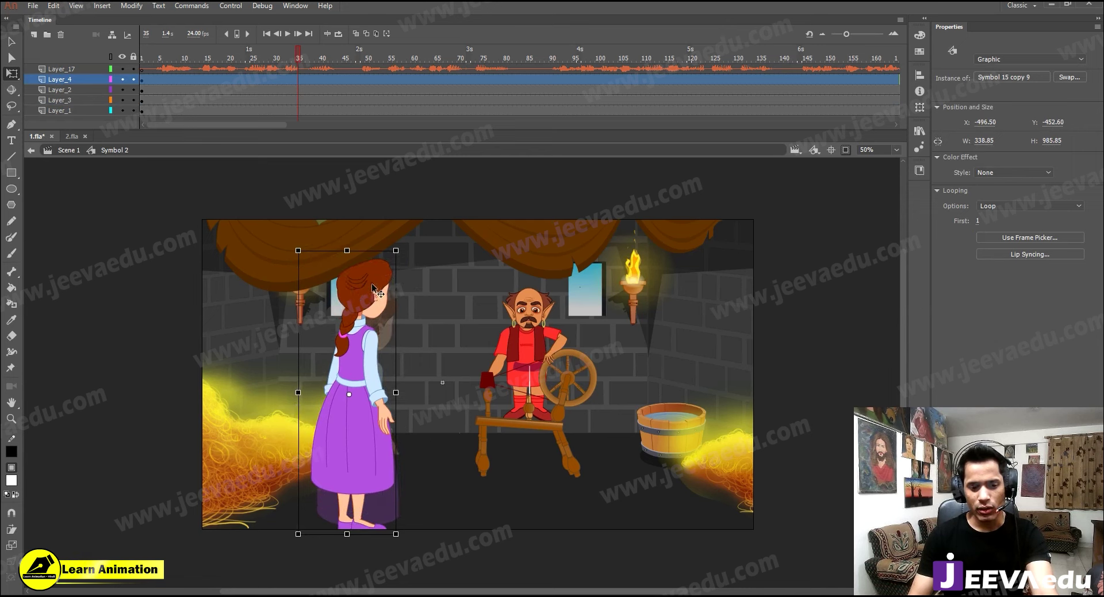
key("Down")
key("Down")
key("Down")
key("Down")
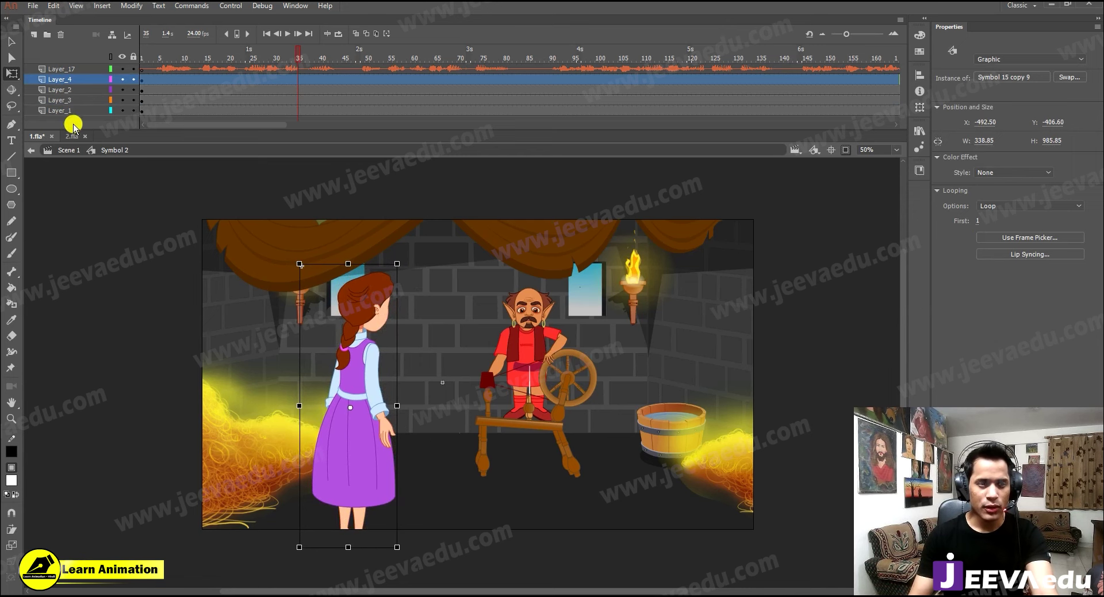
Move the curtain's Layer_2 above the girl's Layer_4 in the layer stack
left_click(69, 90)
left_click_drag(86, 79, 83, 79)
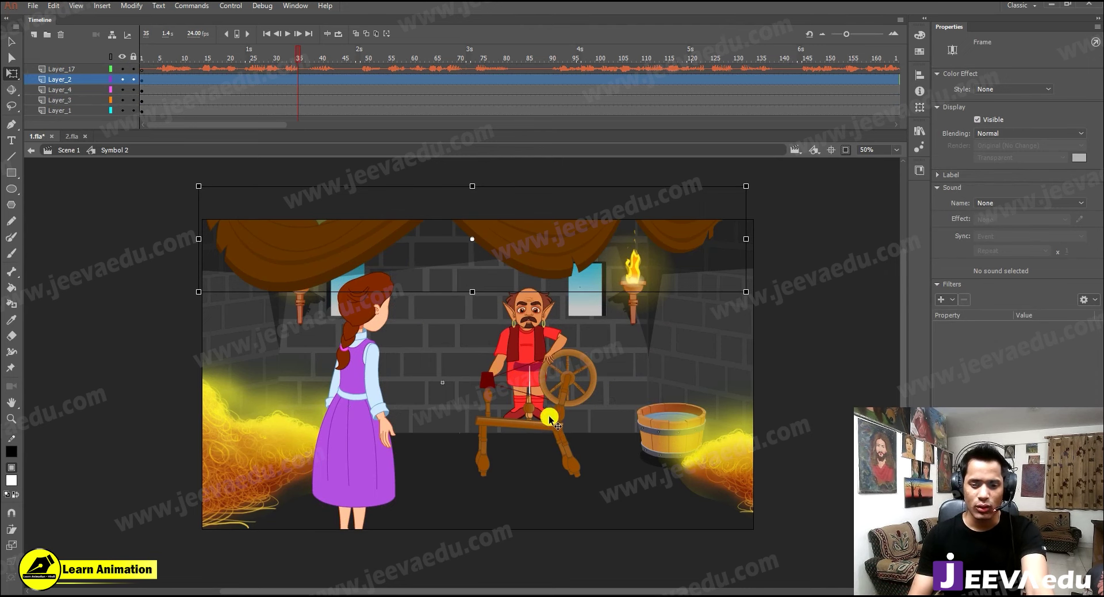
left_click(582, 423)
Move the straw heap beside the bucket from Layer_1 onto a new layer directly above the girl's layer
left_click(695, 446)
left_click_drag(701, 460, 616, 465)
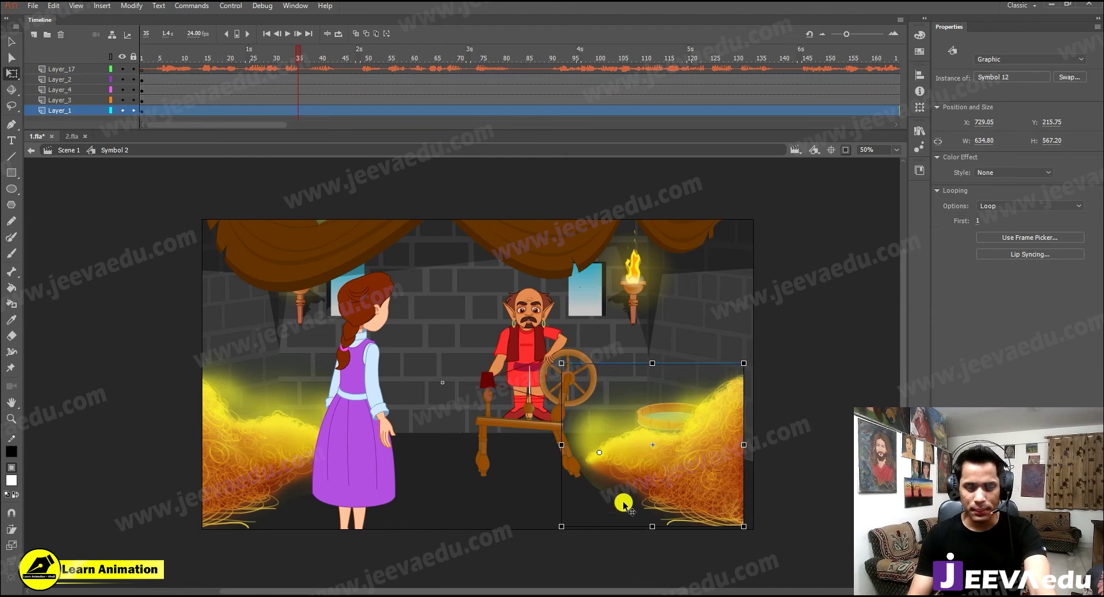
key("Delete")
left_click(60, 100)
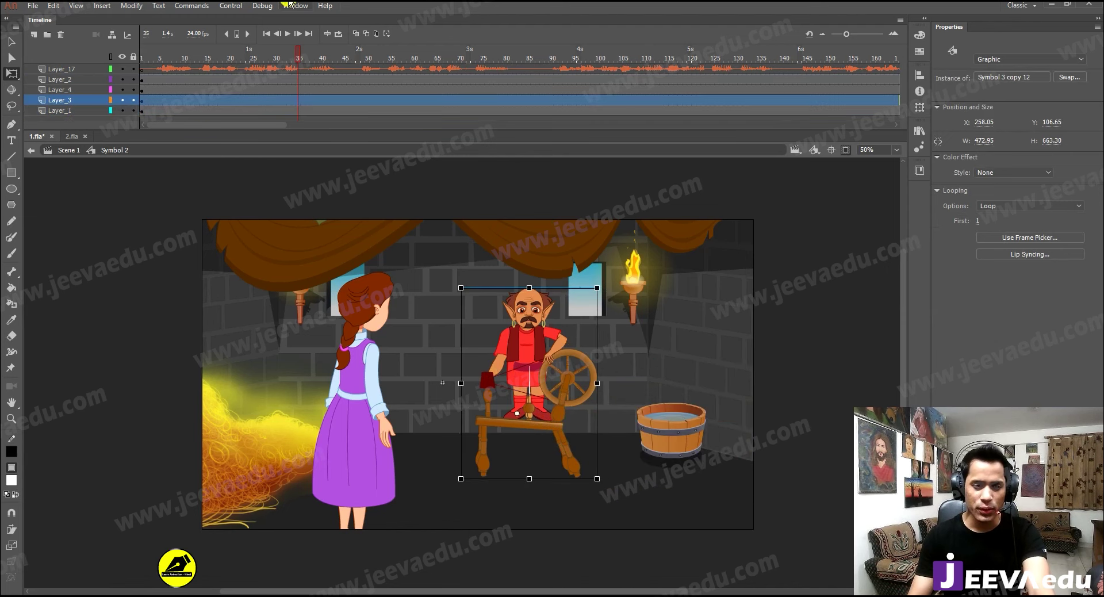
left_click(50, 90)
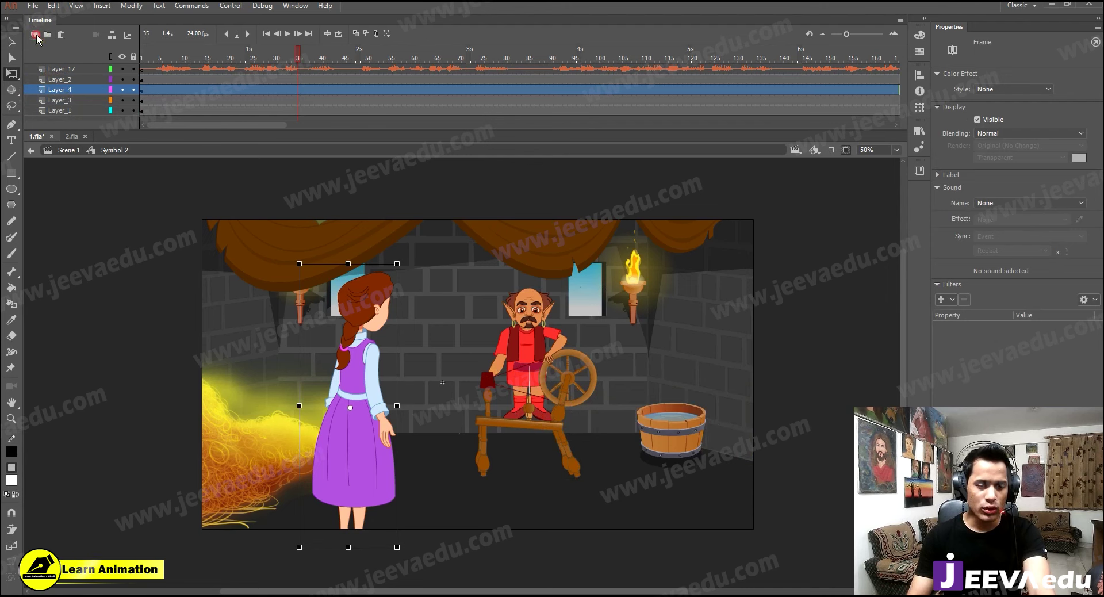
left_click(35, 35)
key("ctrl+v")
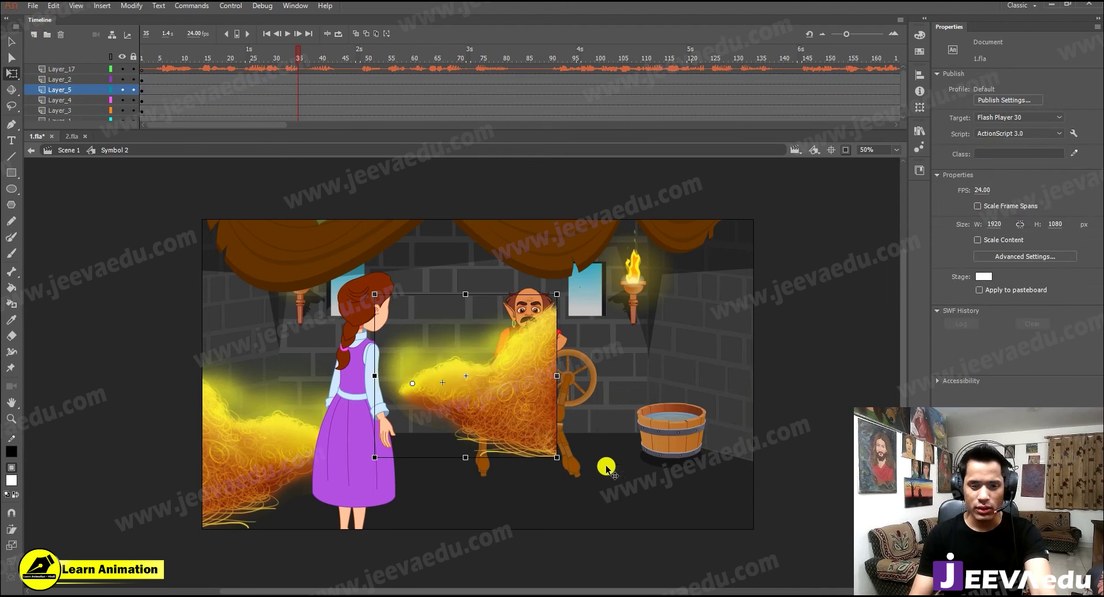
Enlarge the straw heap to about 1093 by 976 px and place it in front of the bucket at about X 875, Y 214
left_click_drag(505, 403, 713, 451)
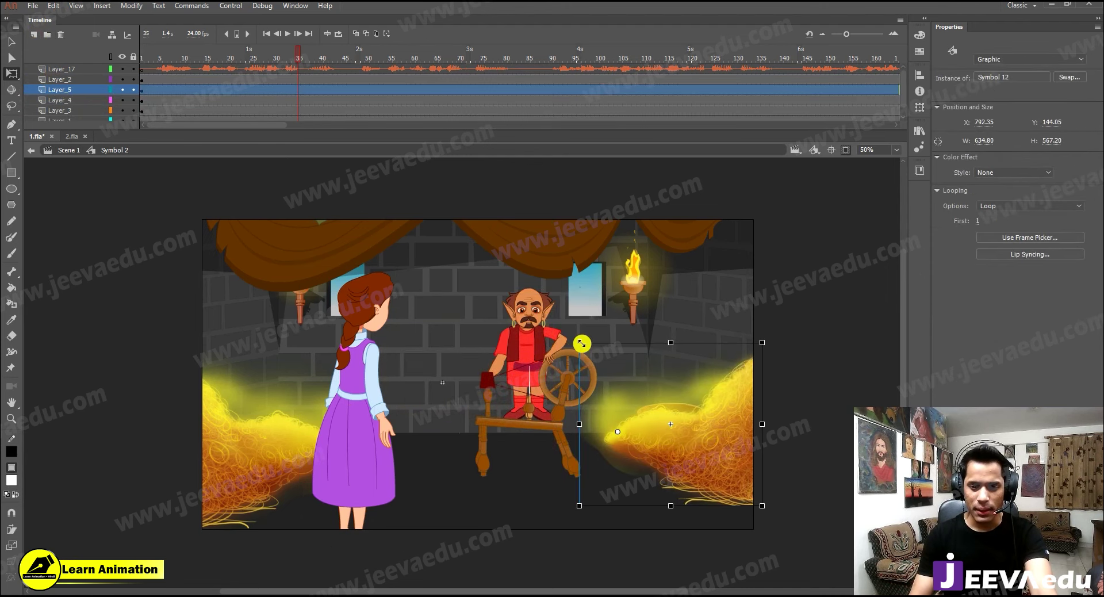
left_click_drag(561, 296, 553, 271)
left_click_drag(657, 454, 642, 478)
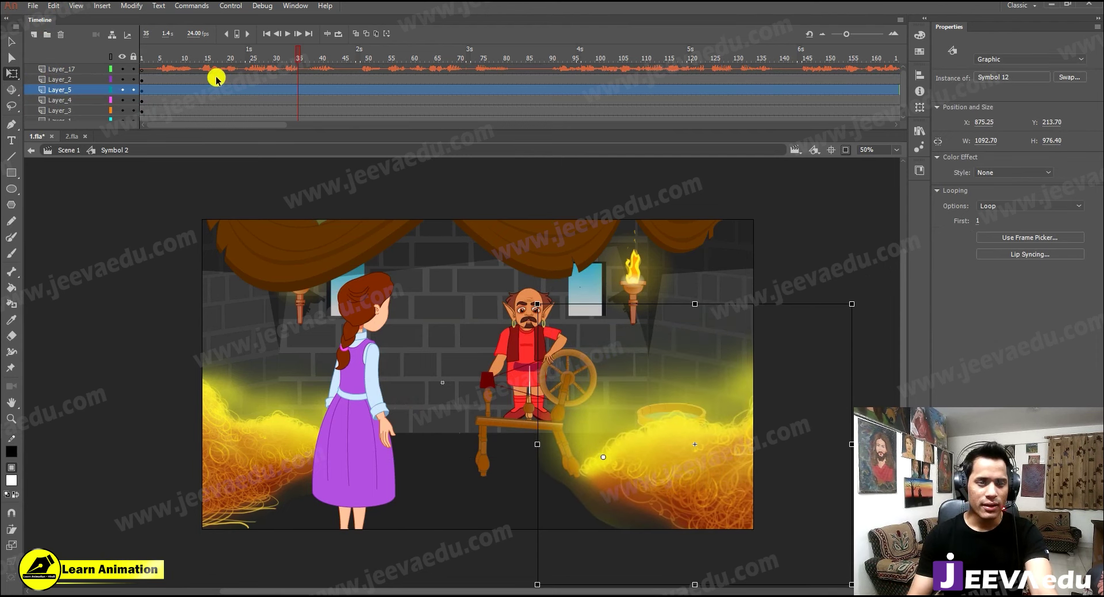
Convert all the background artwork on Layer_1 into a single graphic symbol
left_click_drag(194, 60, 118, 74)
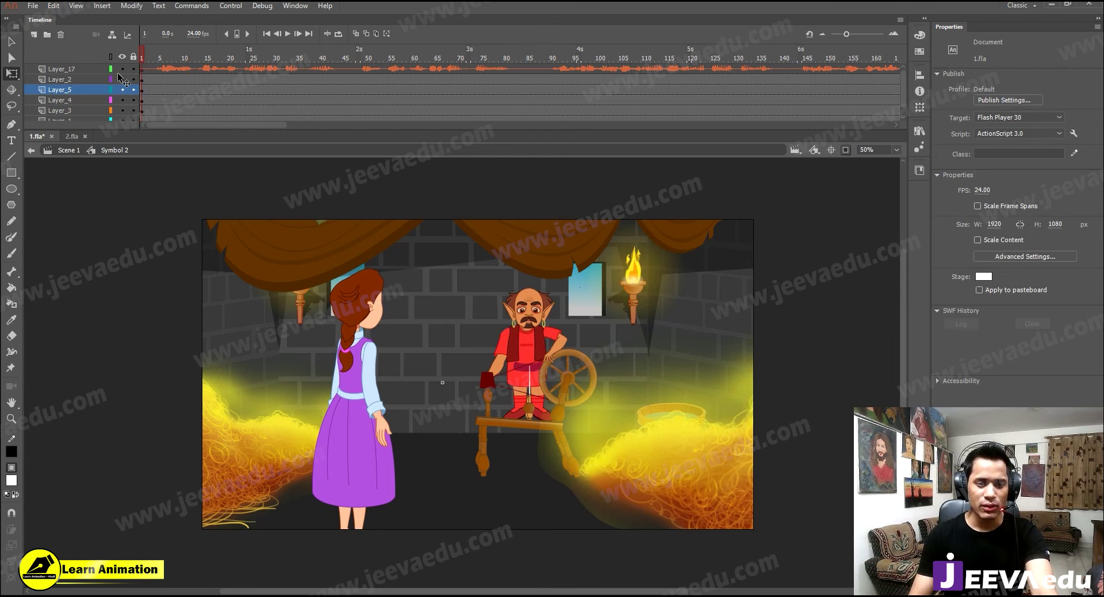
left_click(452, 340)
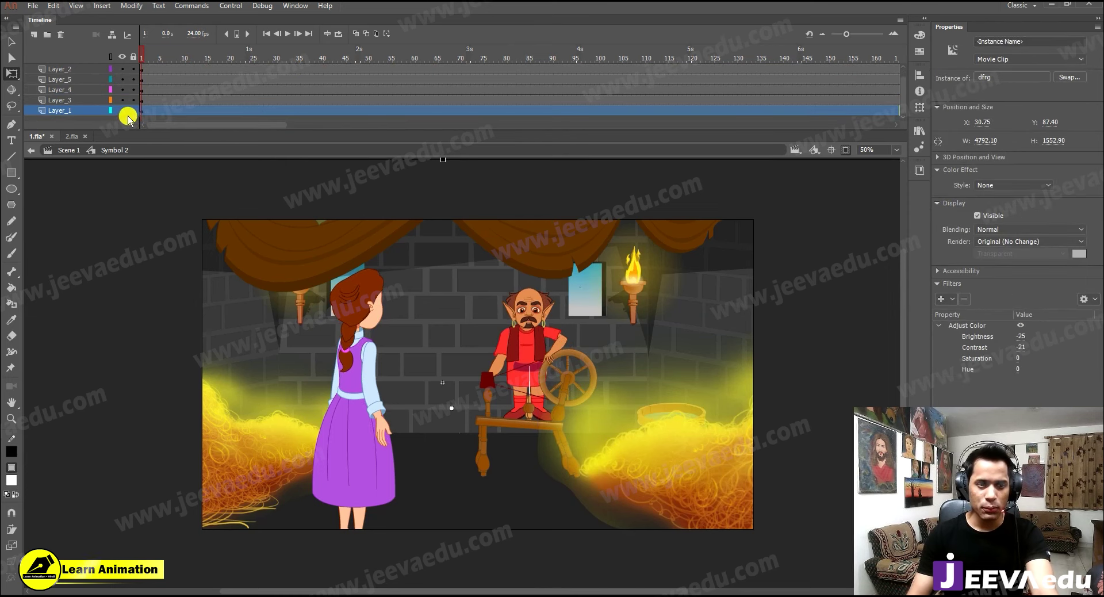
left_click(125, 110)
left_click(126, 110)
left_click(172, 110)
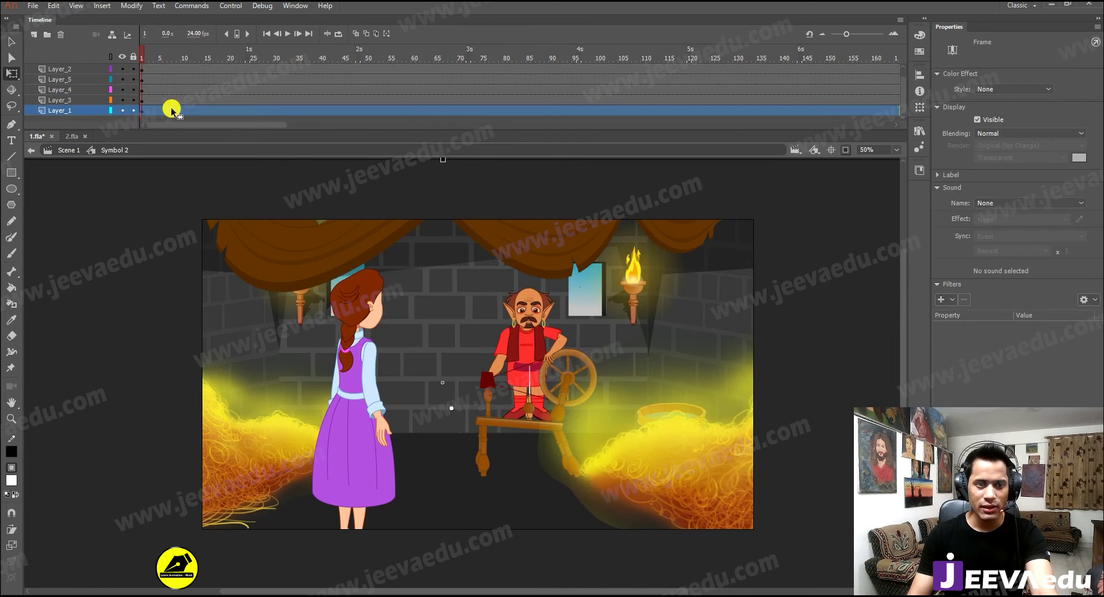
left_click(455, 373)
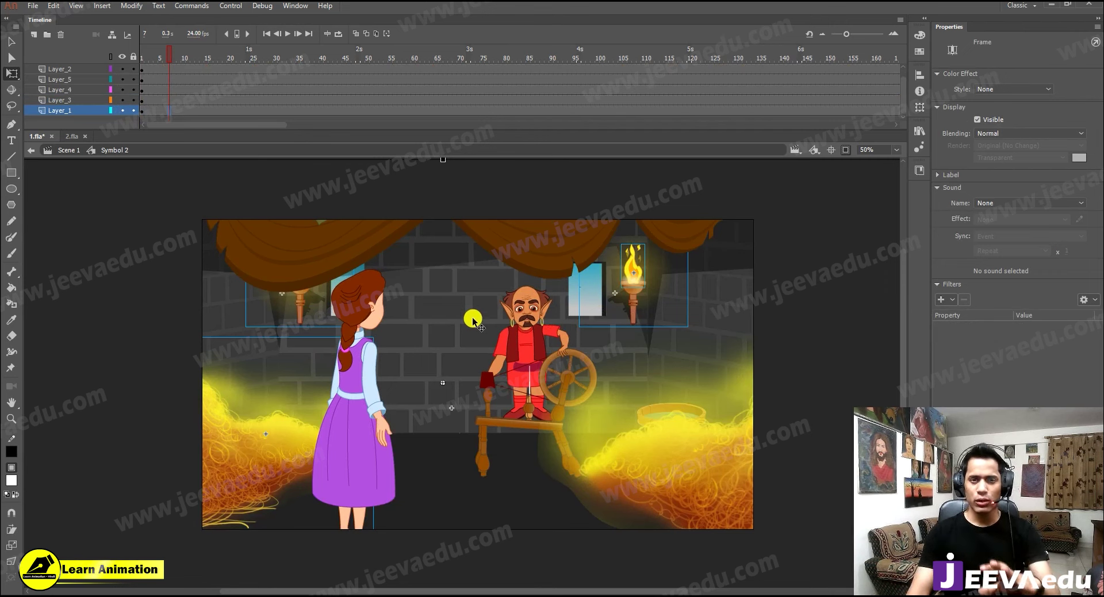
key("F8")
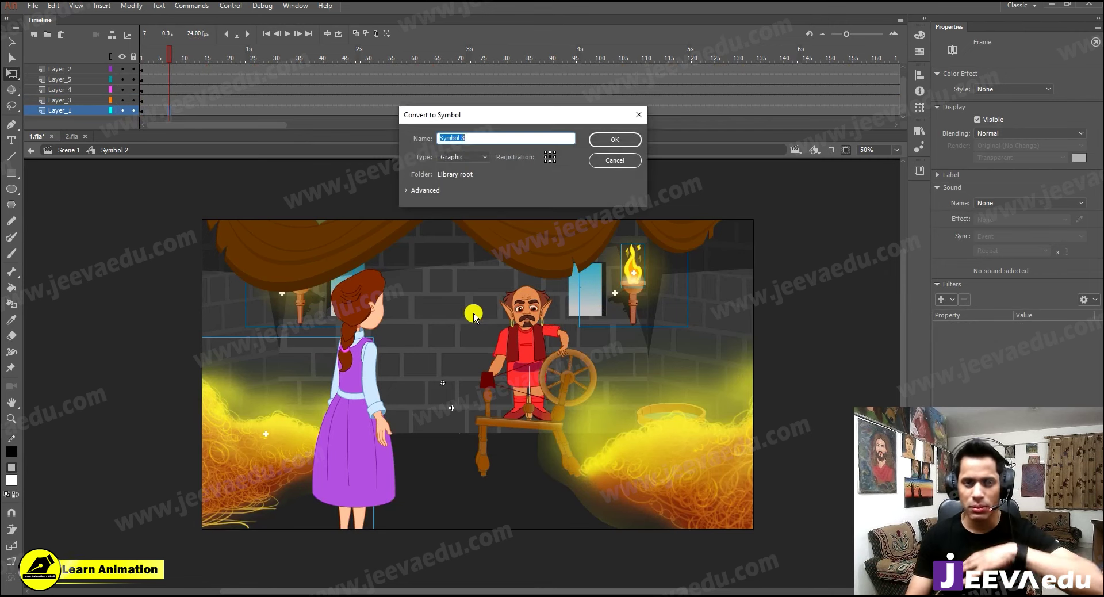
left_click(622, 141)
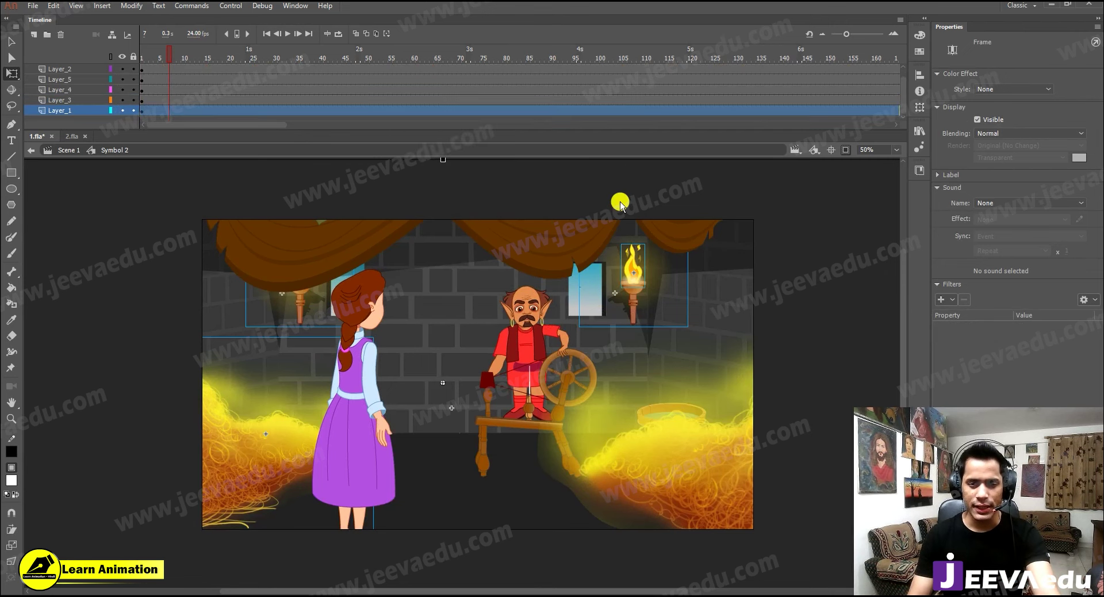
left_click(458, 395)
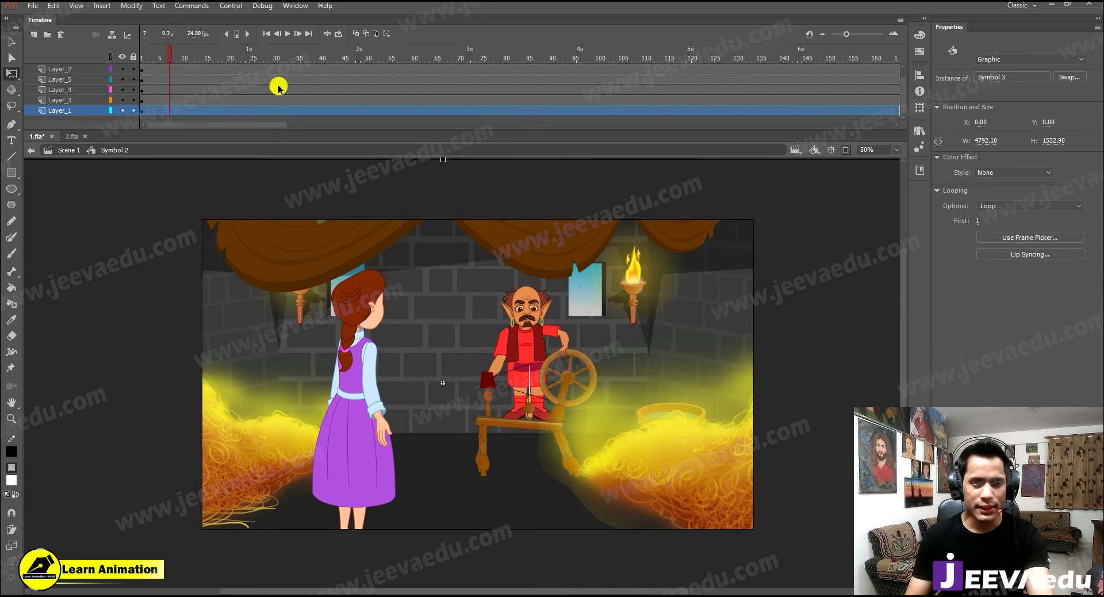
Play the scene from the first frame and insert keyframes at frame 48 on the curtain, straw, girl, man and background layers
key("shift+comma")
mouse_move(514, 368)
left_mouse_down()
mouse_move(527, 391)
mouse_move(521, 380)
left_mouse_up()
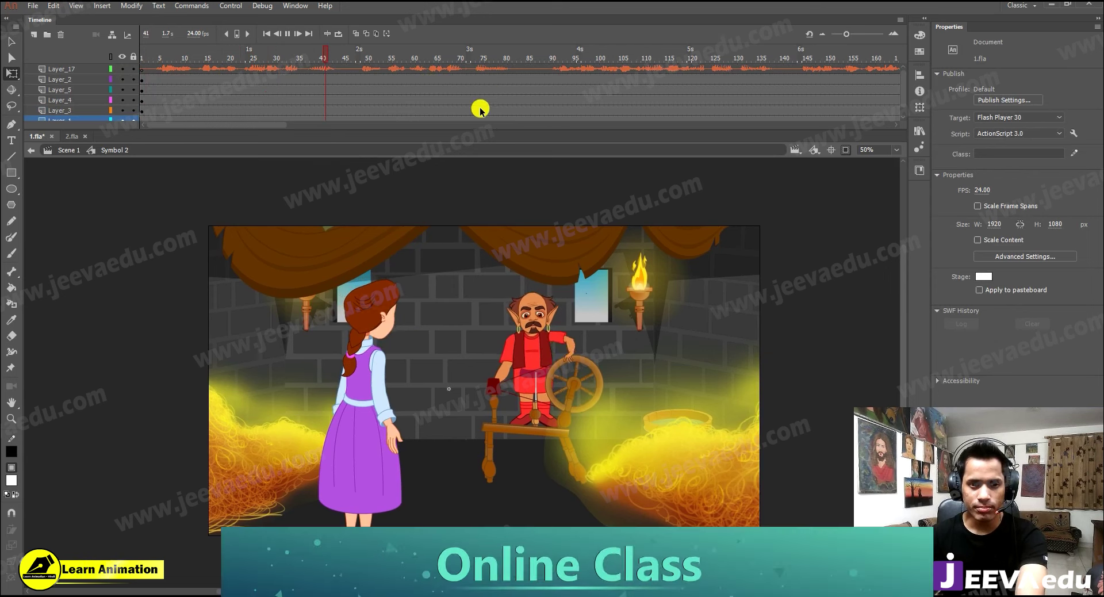
key("Return")
left_click_drag(357, 110, 357, 133)
scroll(339, 75, "up", 1)
key("F6")
Create classic tweens between frames 1 and 48 on all five artwork layers
left_click_drag(336, 75, 309, 135)
right_click(317, 96)
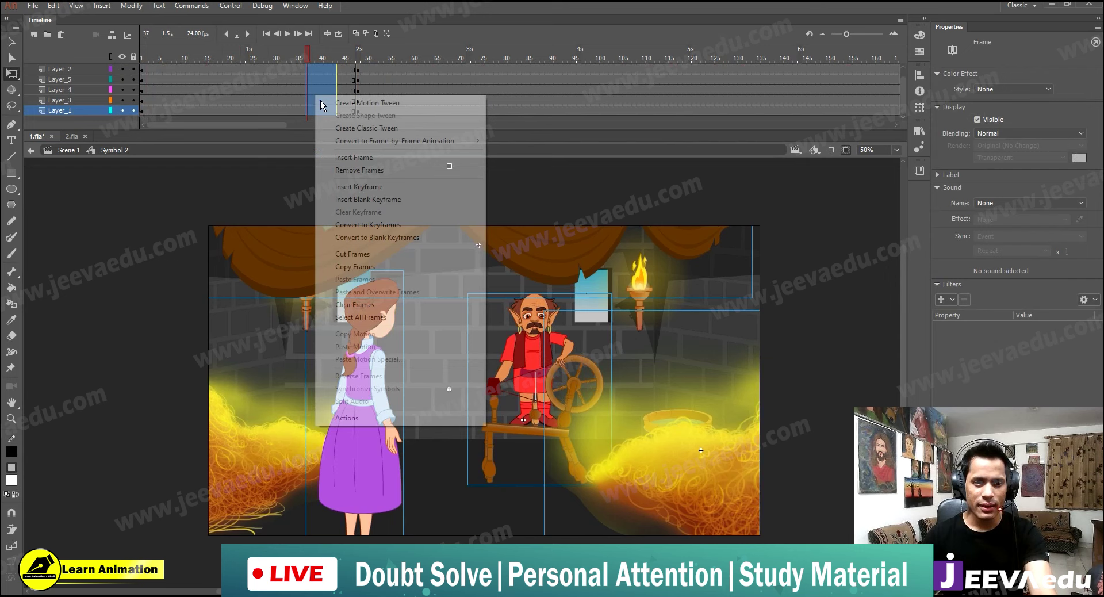
left_click(357, 130)
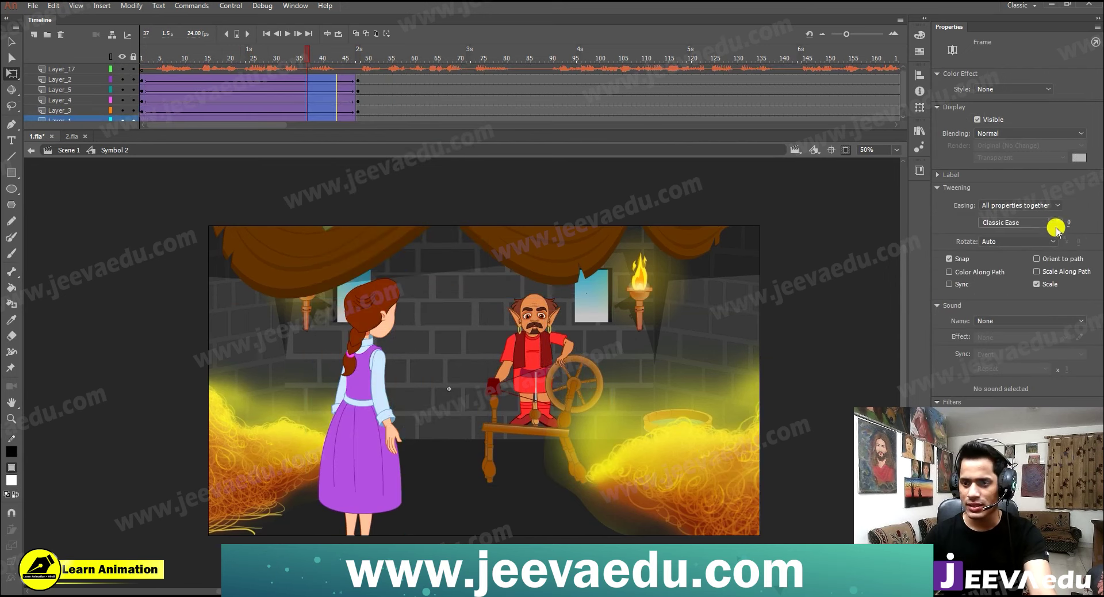
Apply a custom ease to the tweens with the curve flattened at both its start and its end
left_click(1056, 226)
left_click(401, 375)
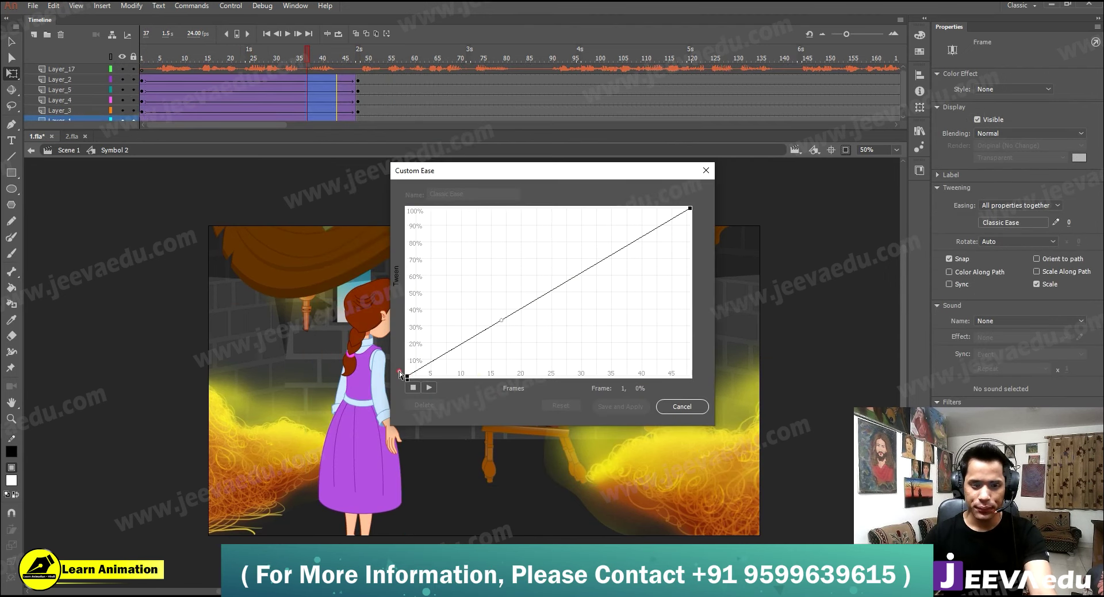
left_click_drag(509, 325, 509, 375)
left_click(690, 210)
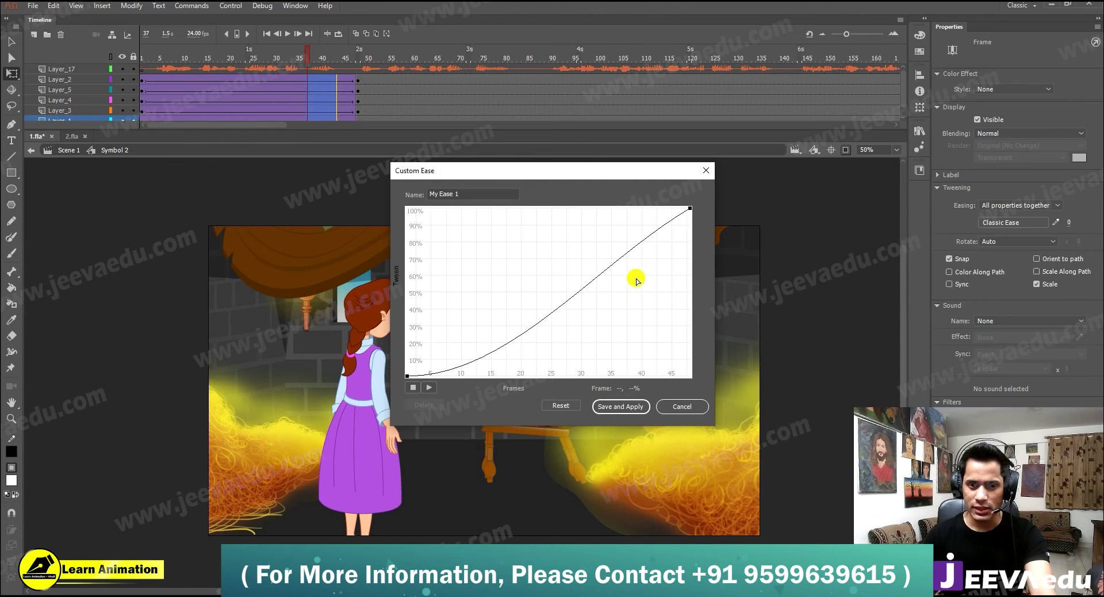
left_click(690, 209)
left_click_drag(601, 264, 594, 208)
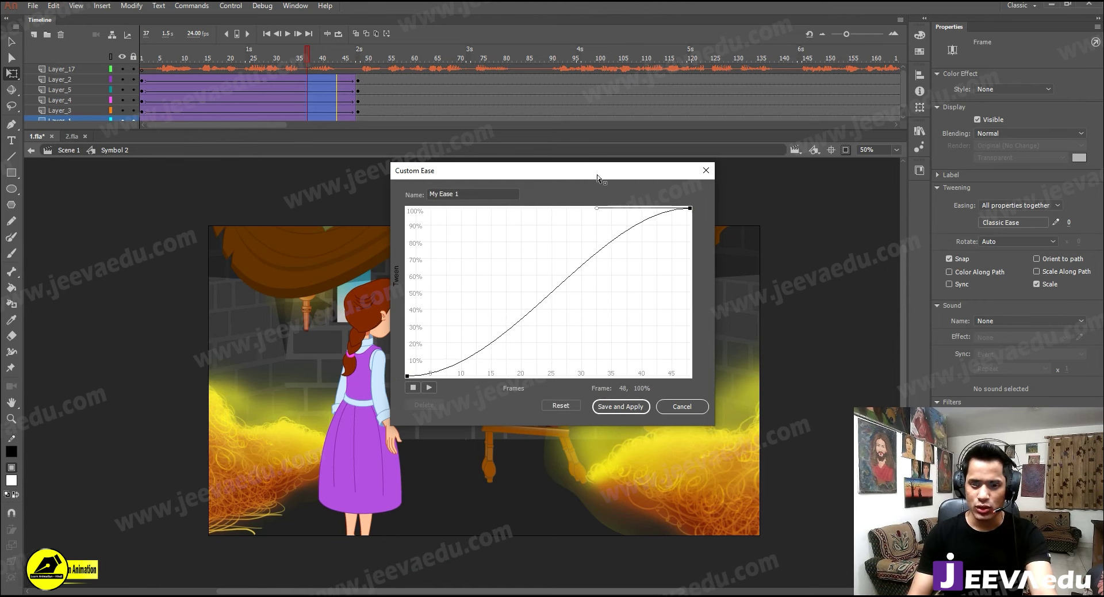
left_click(610, 408)
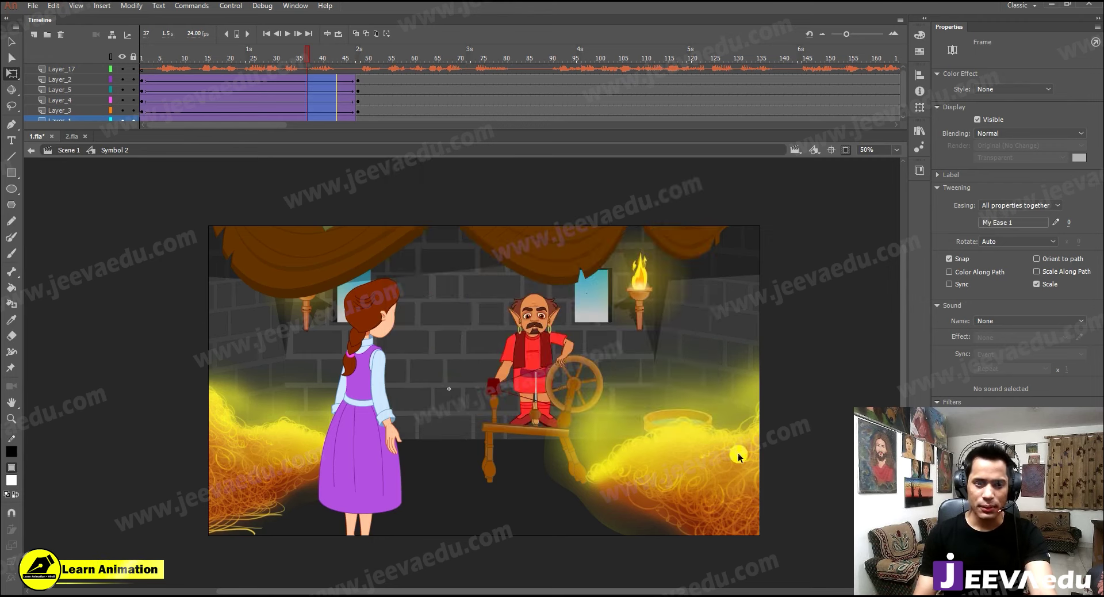
Scale all the artwork at frame 48 to 110% for a camera push-in
left_click_drag(360, 109, 359, 145)
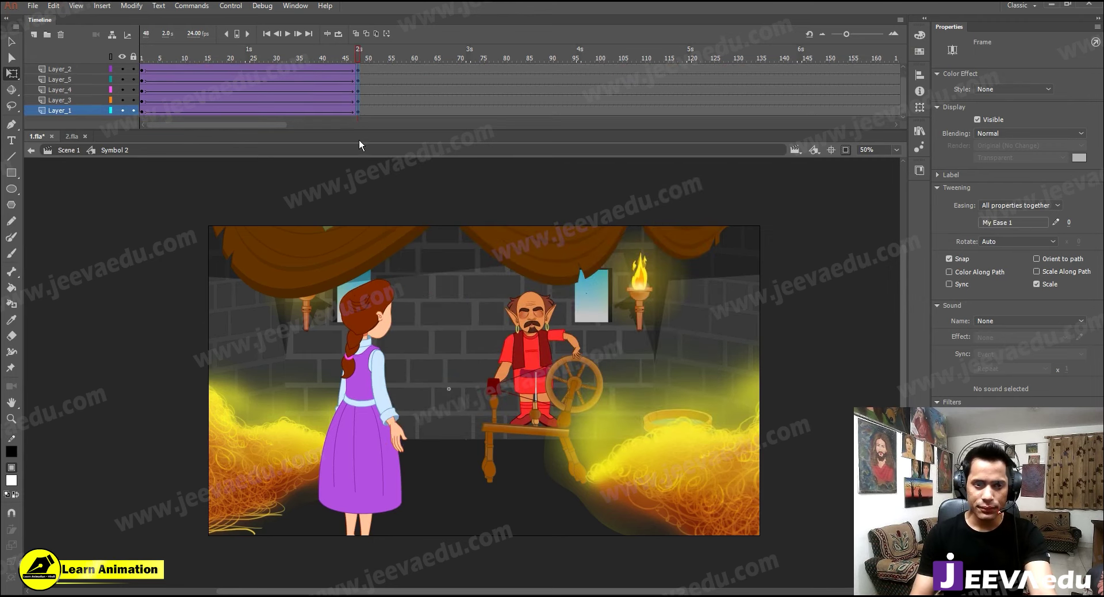
key("ctrl+a")
key("ctrl+alt+s")
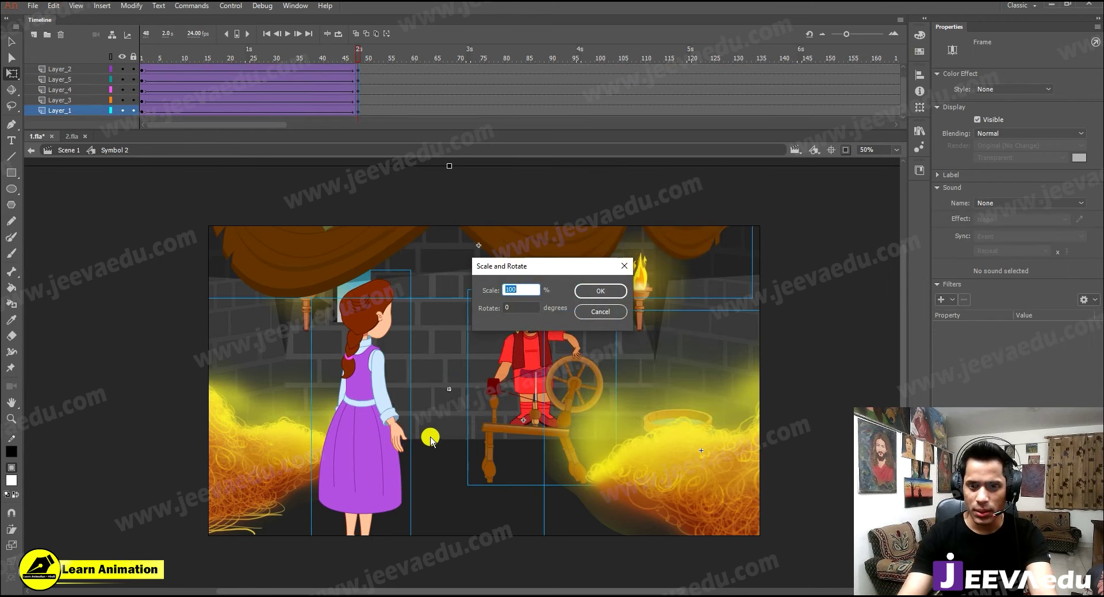
type("110")
key("Return")
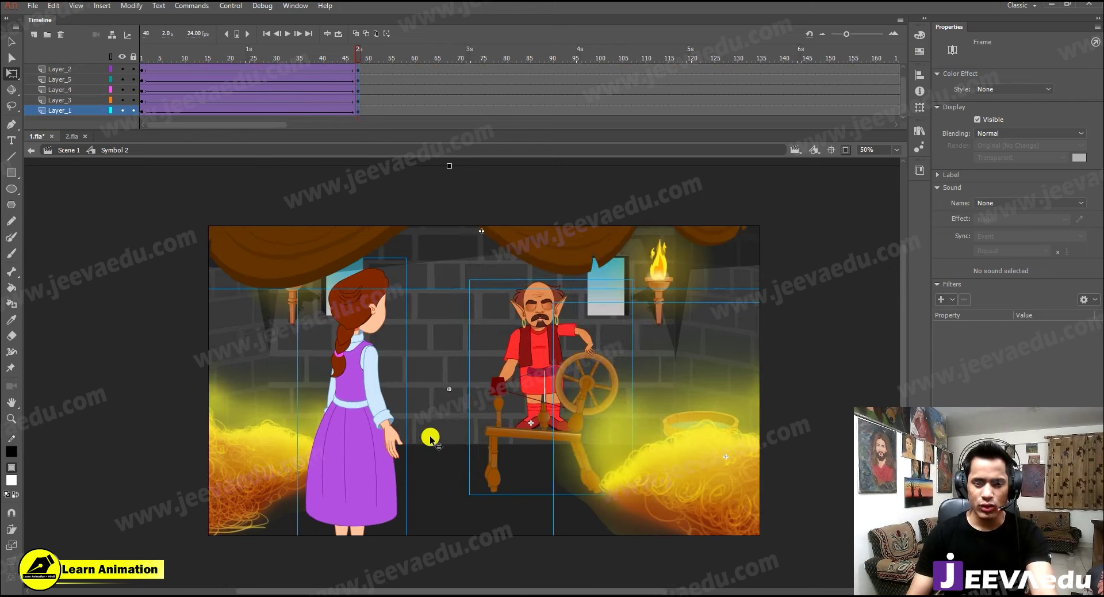
Scale only the curtain at frame 48 by a further 105% and preview the push-in
left_click(355, 52)
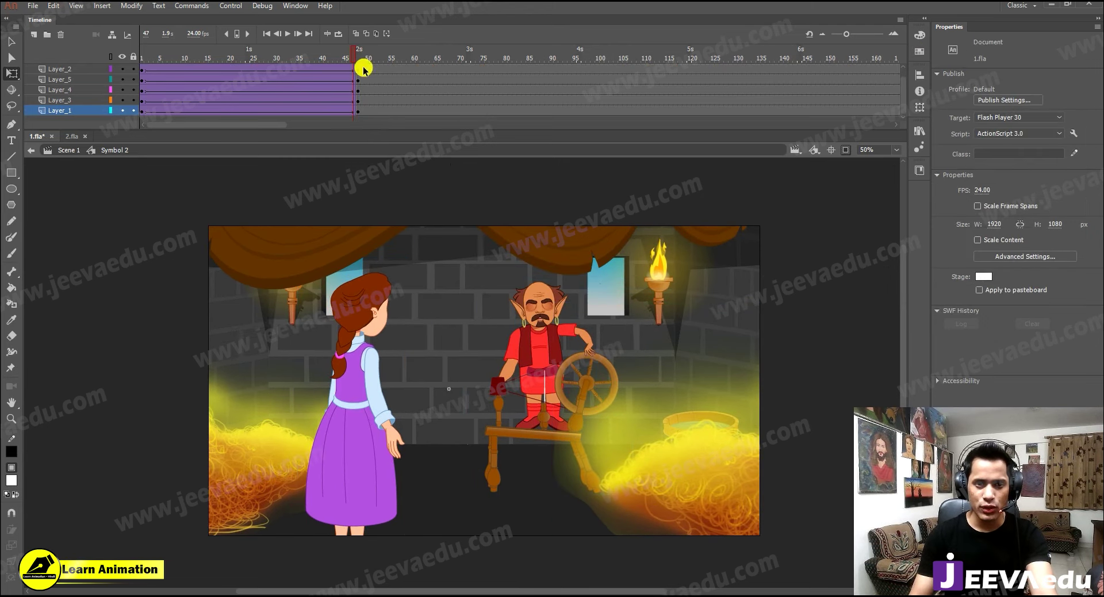
left_click(358, 60)
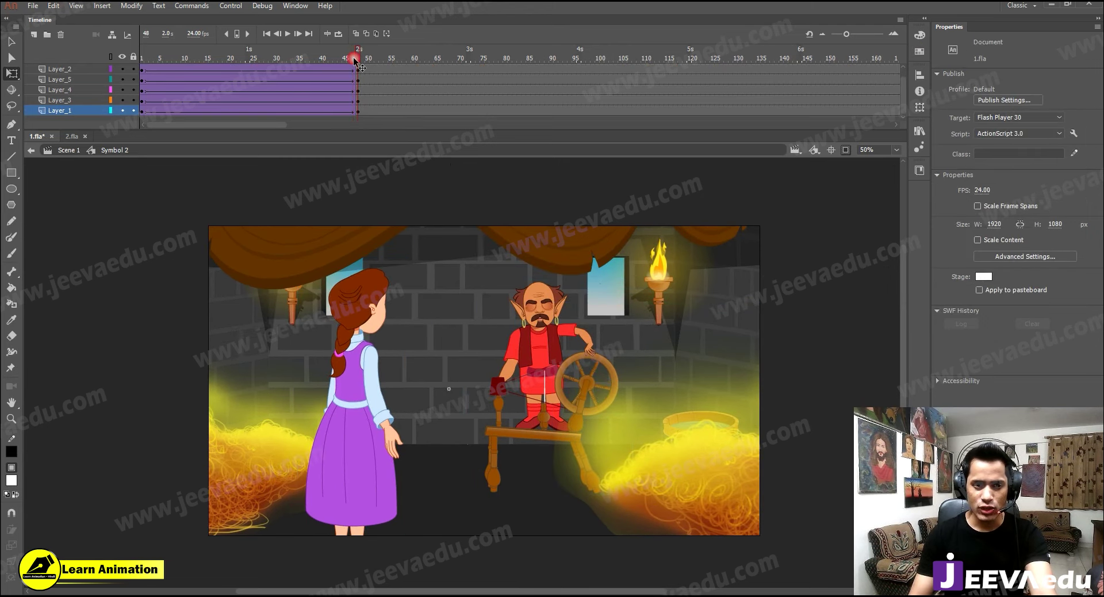
left_click(314, 265)
key("ctrl+alt+s")
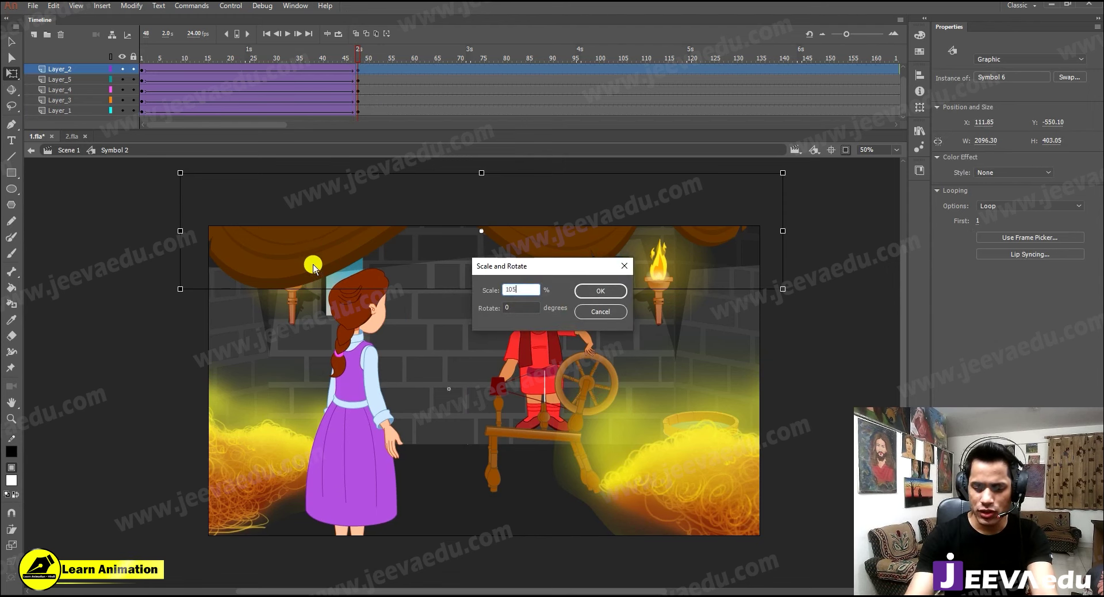
key("Return")
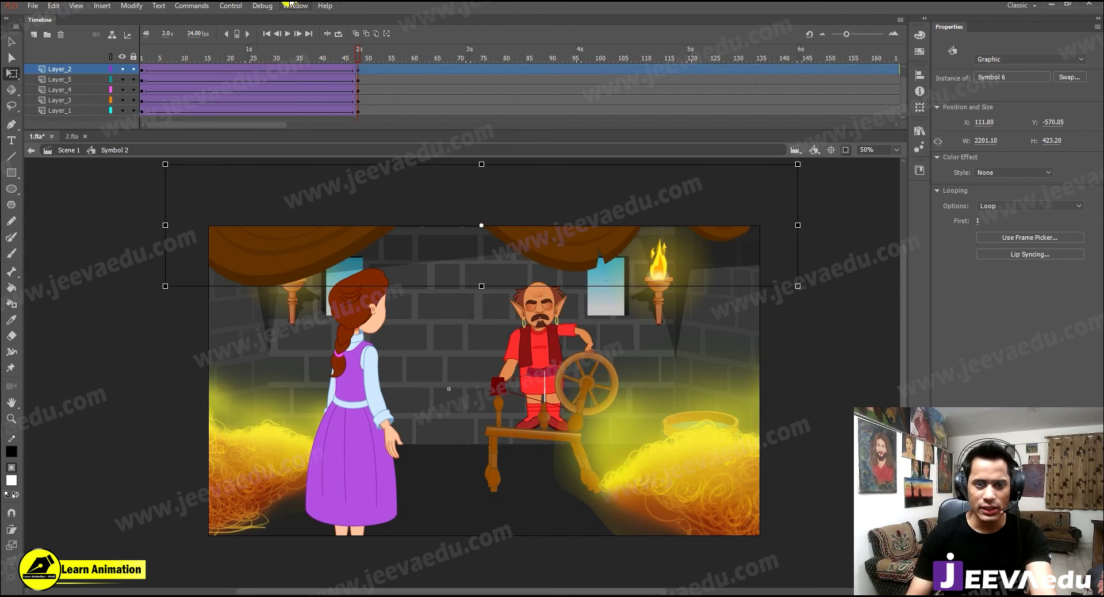
left_click_drag(360, 50, 184, 101)
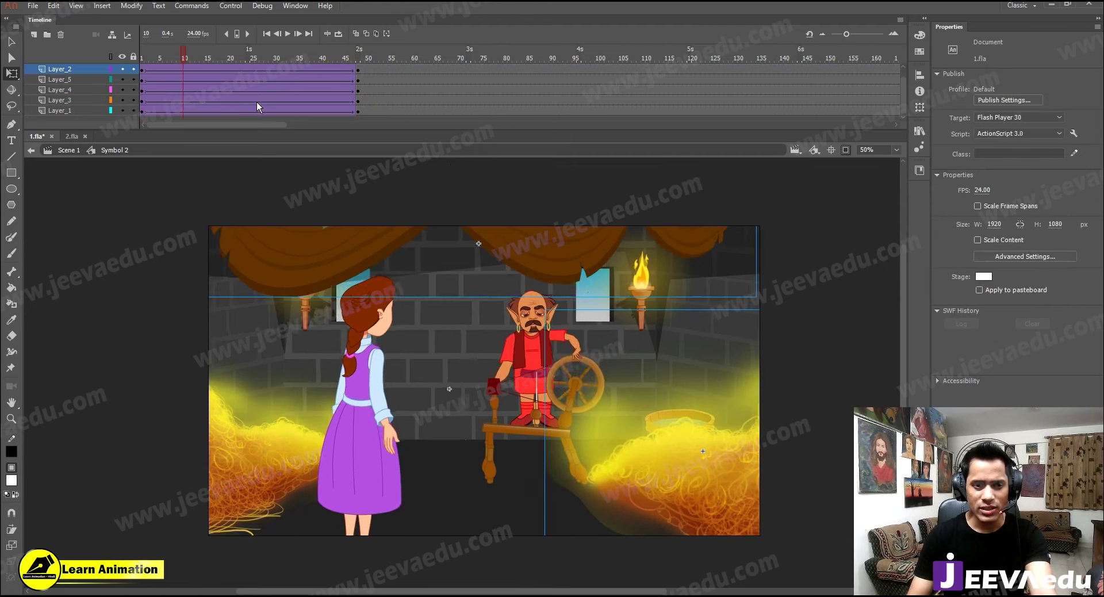
key("Return")
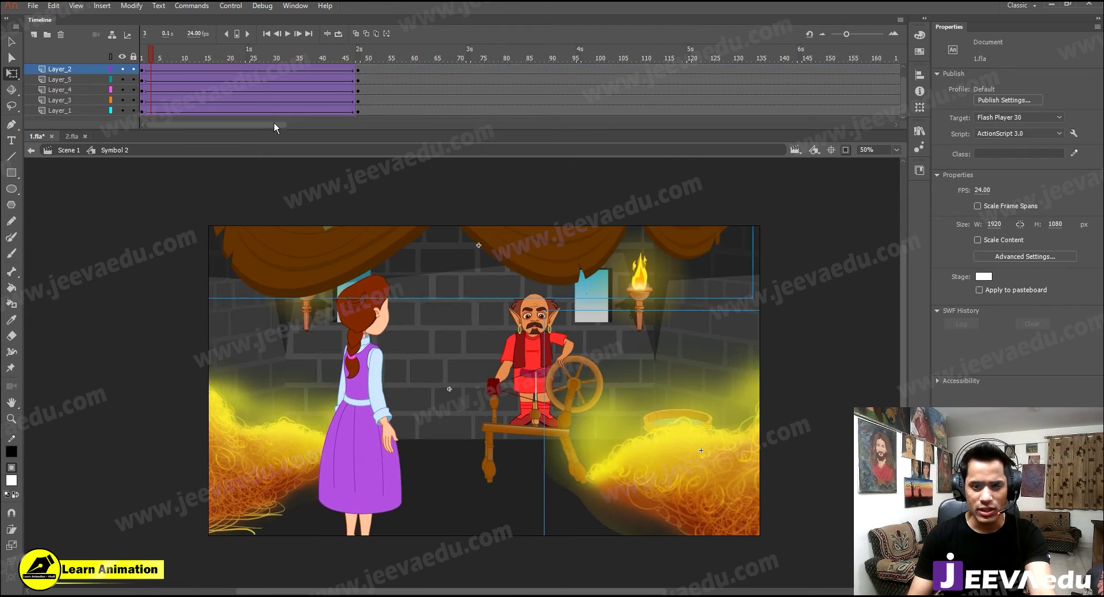
Enlarge the curtain at frame 48 again to about 2289 by 440 px
left_click(363, 80)
left_click(360, 79)
left_click(313, 257)
key("ctrl+alt+s")
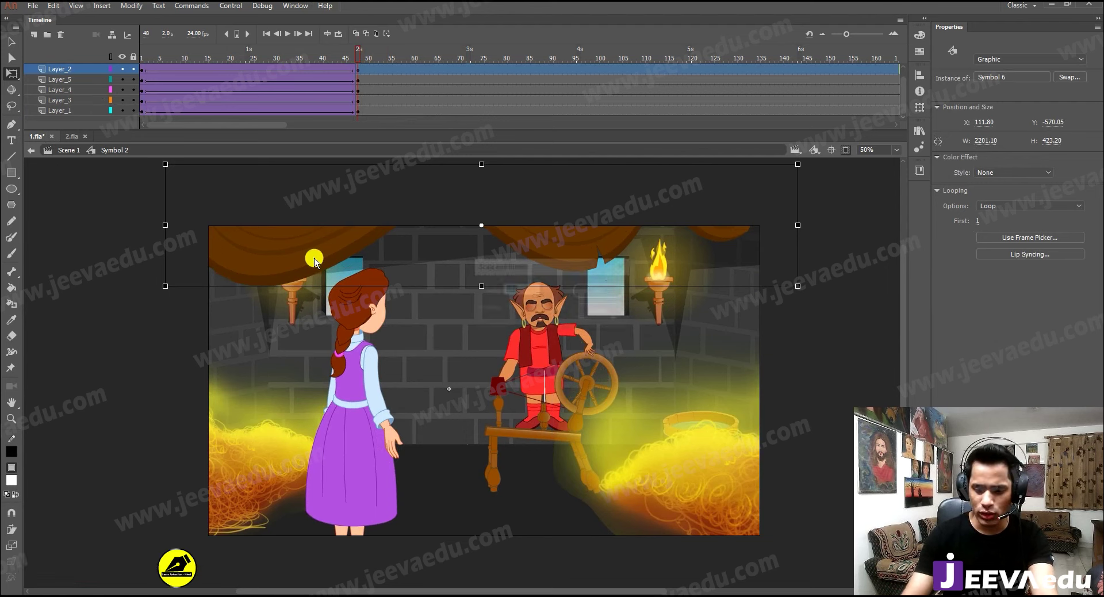
key("Return")
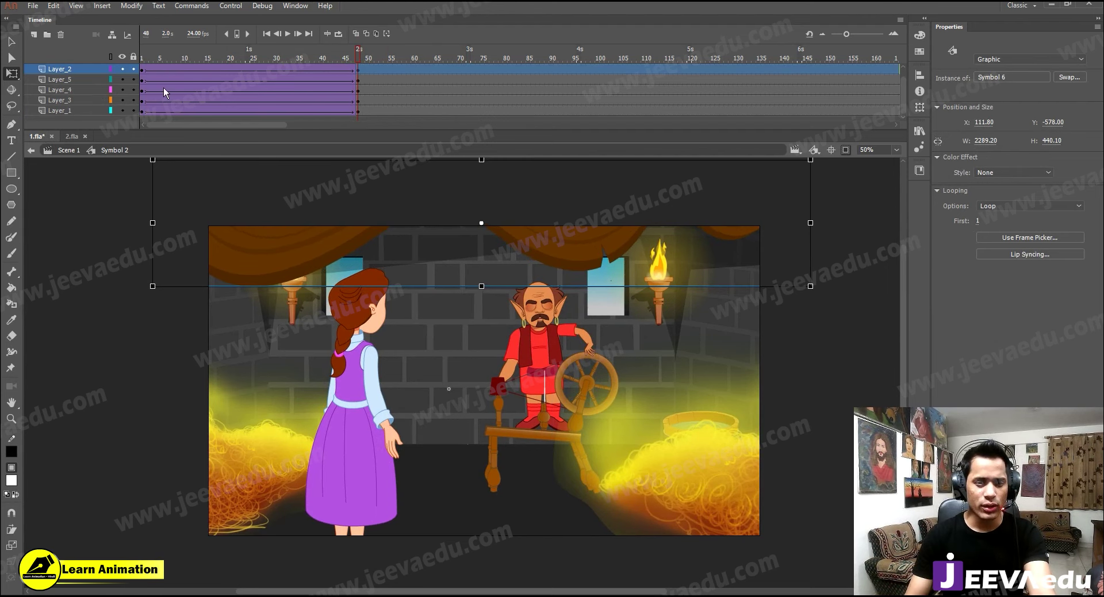
Play the scene and insert keyframes at frame 49 on all five artwork layers
key("Return")
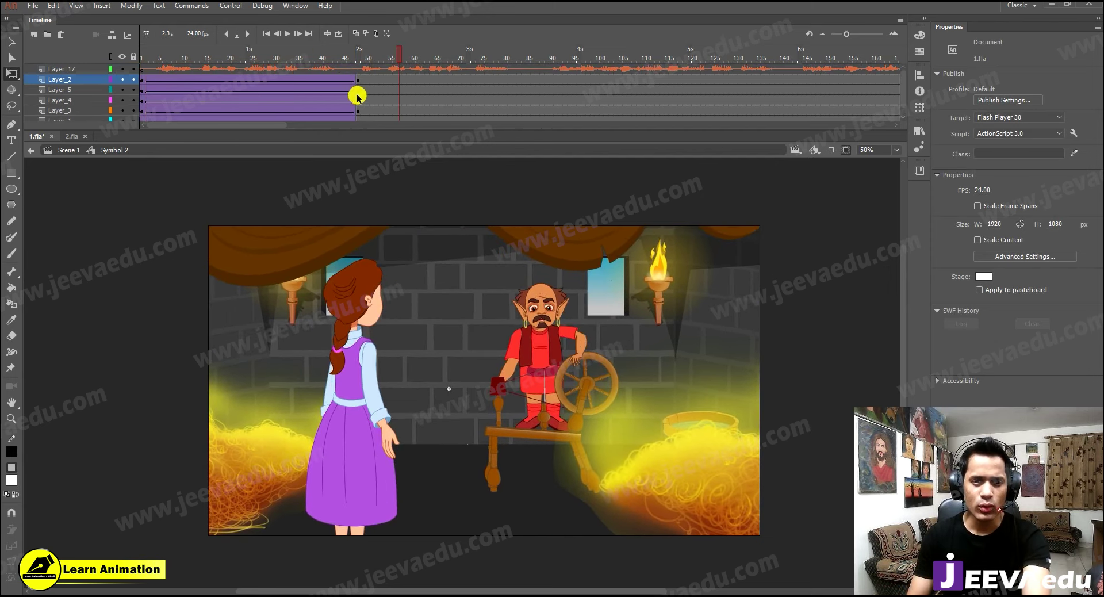
left_click_drag(364, 109, 364, 136)
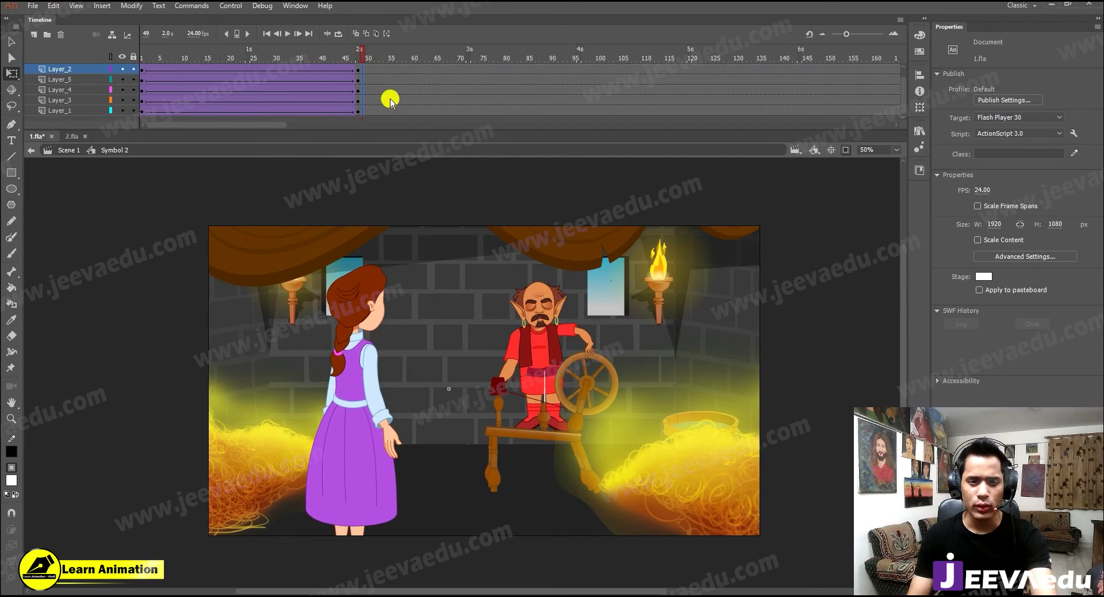
key("F6")
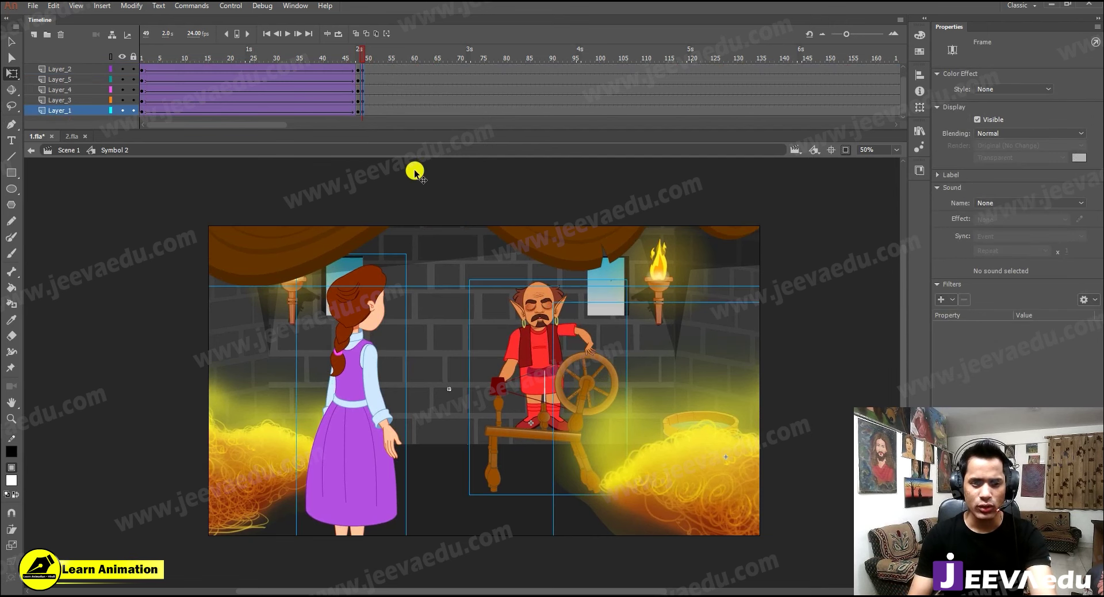
Delete the girl and the curtain from the segment starting at frame 49
left_click(376, 100)
key("v")
left_click(370, 298)
key("Delete")
left_click(346, 247)
key("Delete")
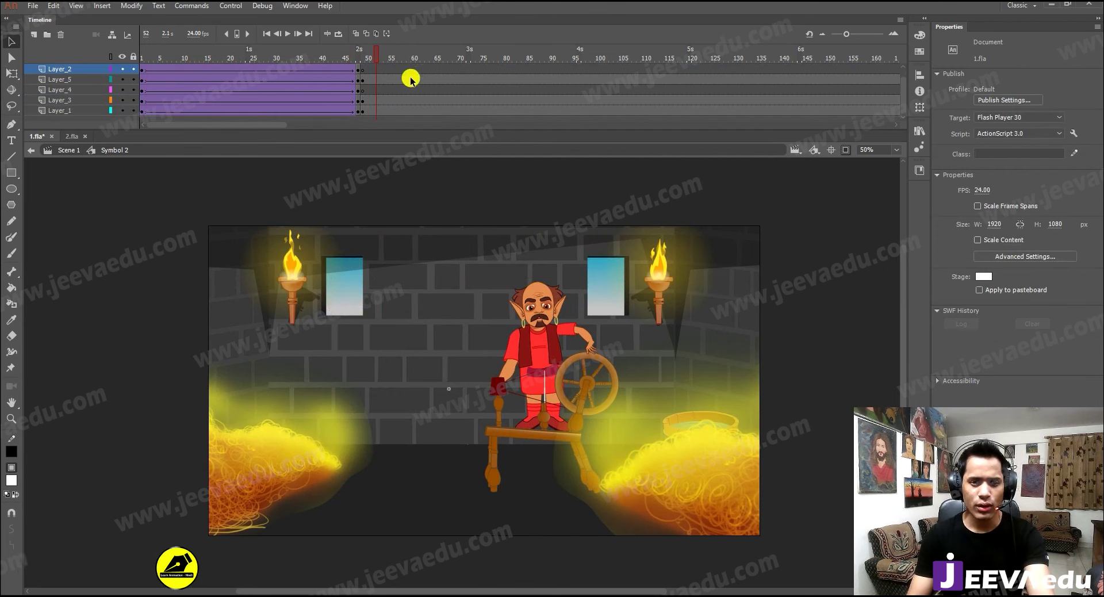
Select the remaining artwork across all five layers after frame 49 and scale it up for a close-up shot
left_click(662, 472)
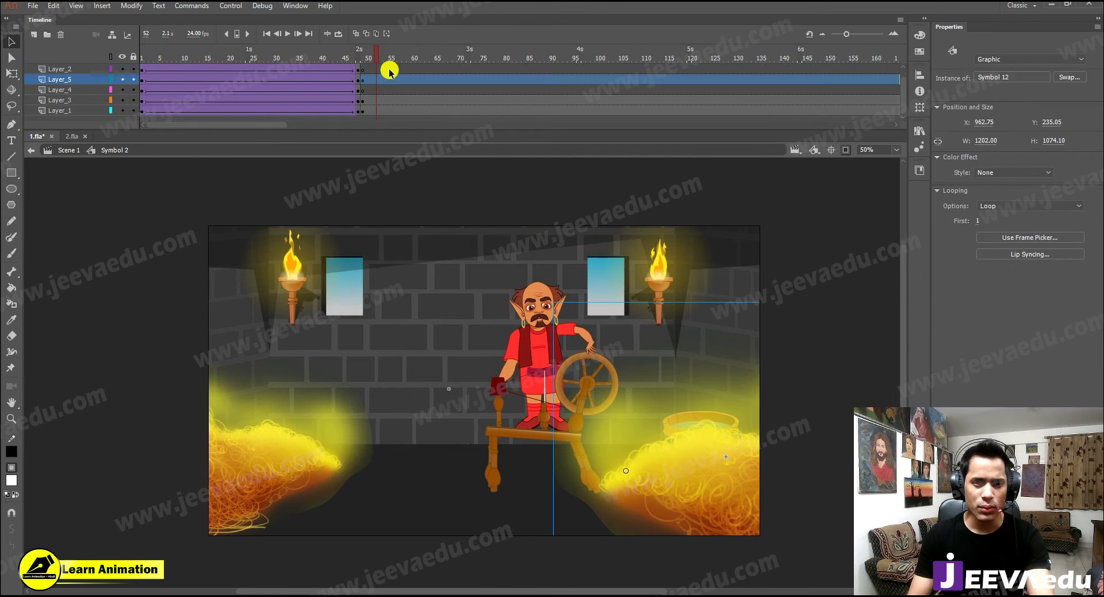
scroll(389, 70, "up", 1)
left_click_drag(389, 71, 405, 172)
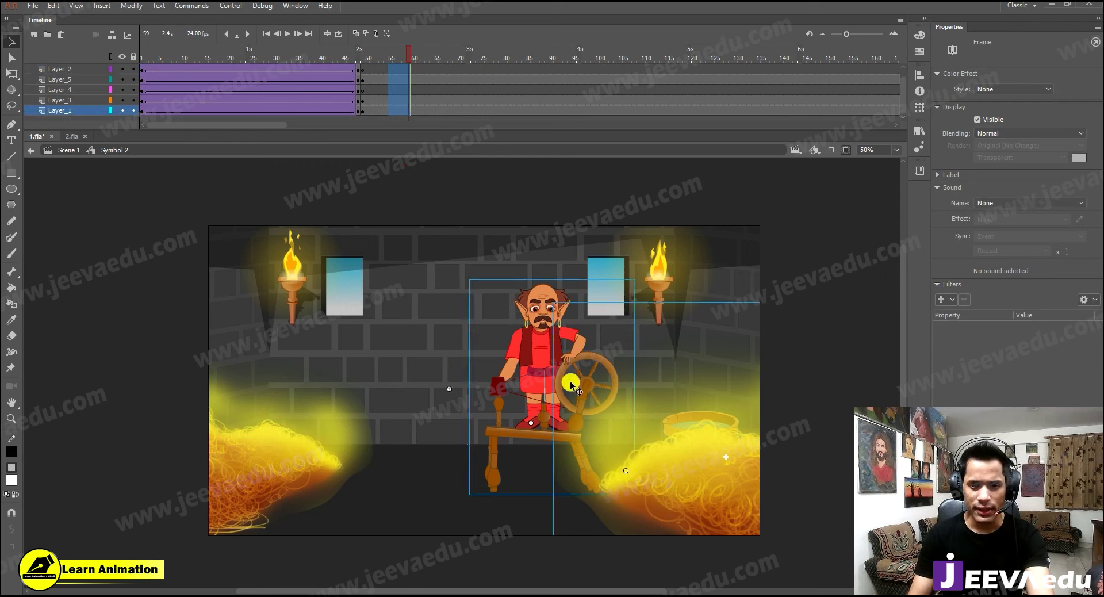
key("ctrl+alt+s")
type("1")
key("Return")
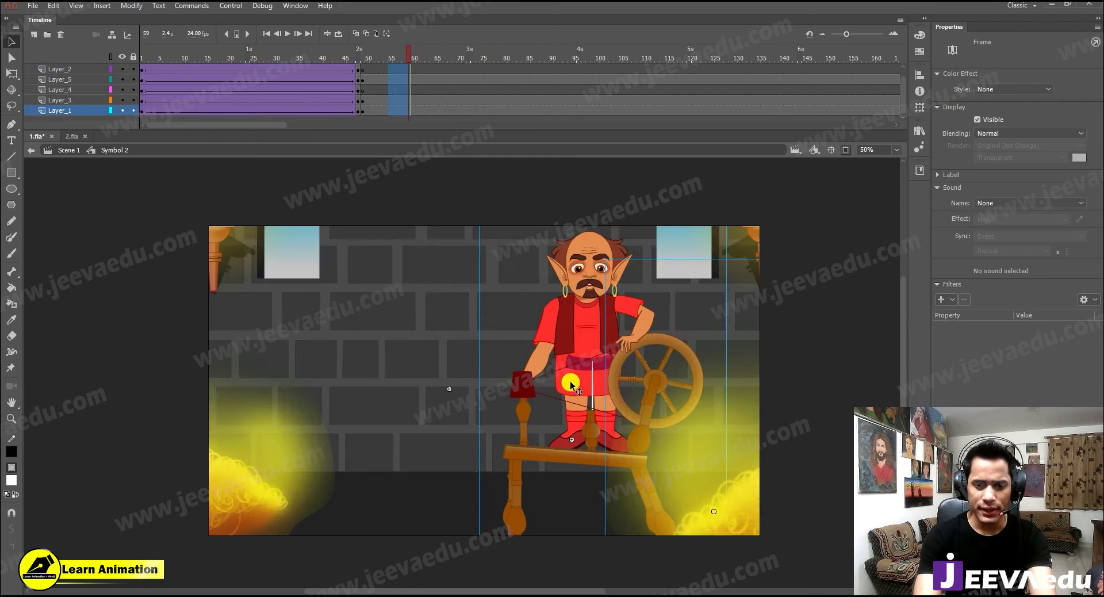
Center the close-up on the man at the spinning wheel and scale the artwork by a further 115%
left_click_drag(571, 381, 416, 474)
key("ctrl+alt+s")
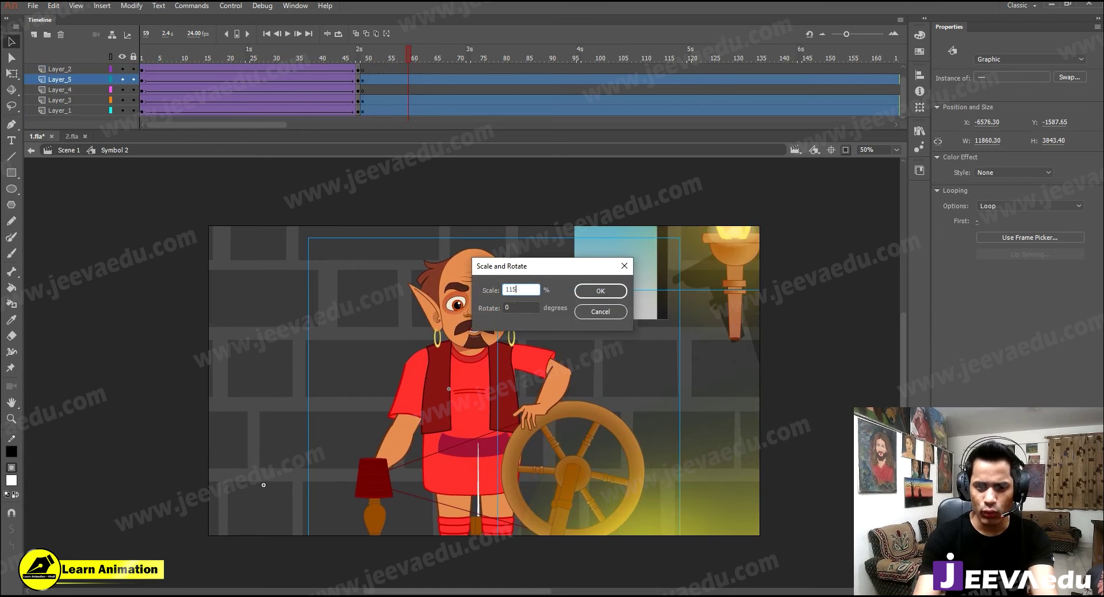
key("Return")
left_click_drag(499, 413, 472, 449)
Shift only the background wall in the close-up so the full window lies inside the stage
left_click(418, 60)
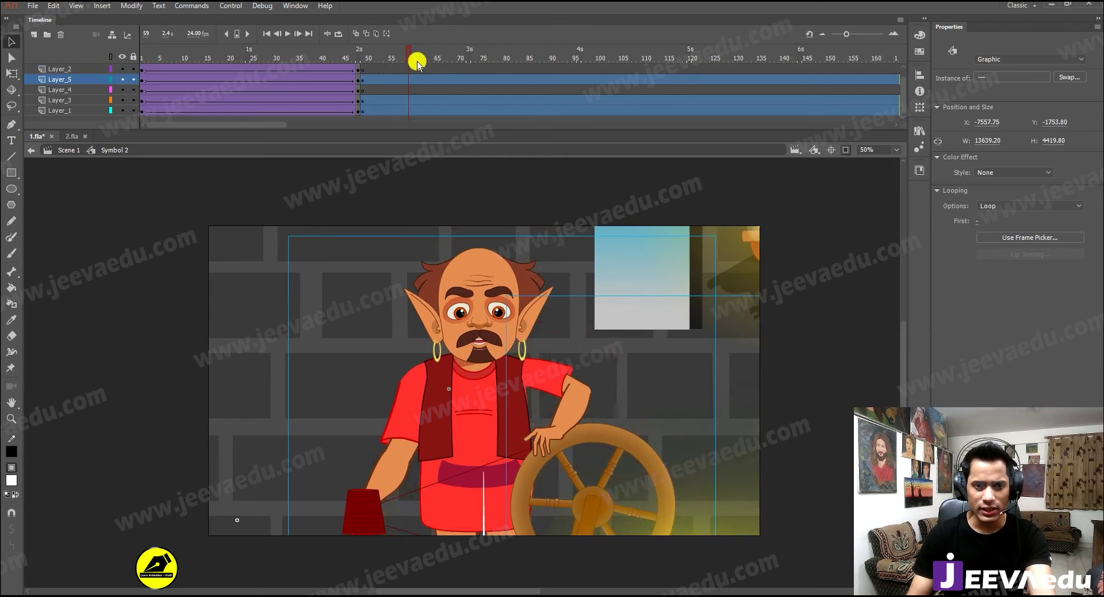
left_click(384, 281)
left_click_drag(368, 336, 382, 343)
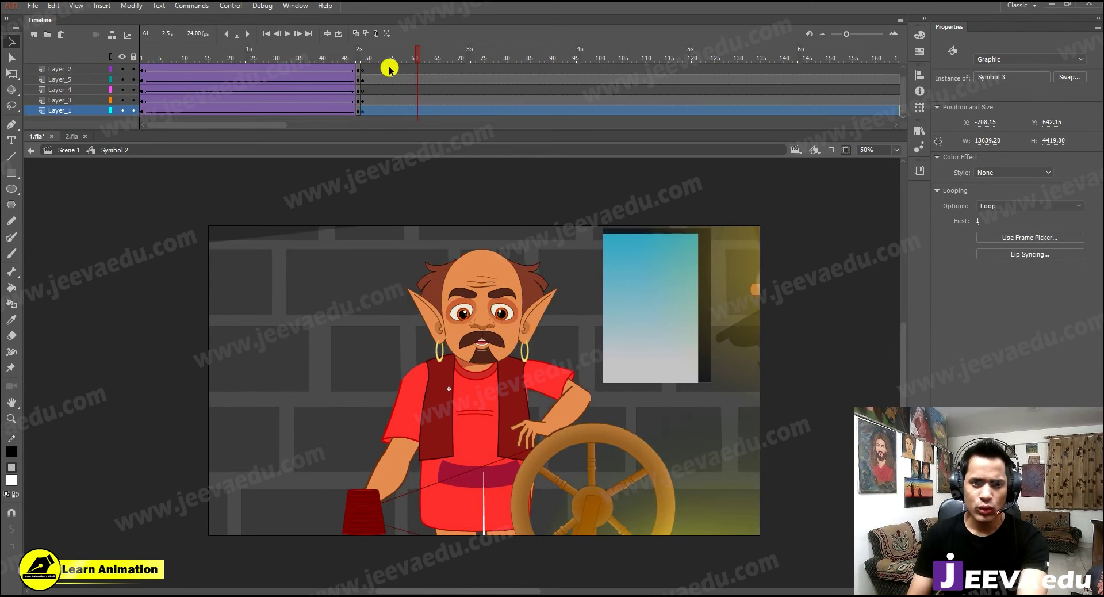
Play the scene with its voice track across the cut at frame 49 to judge where the close-up should end
left_click_drag(374, 62, 358, 55)
key("Return")
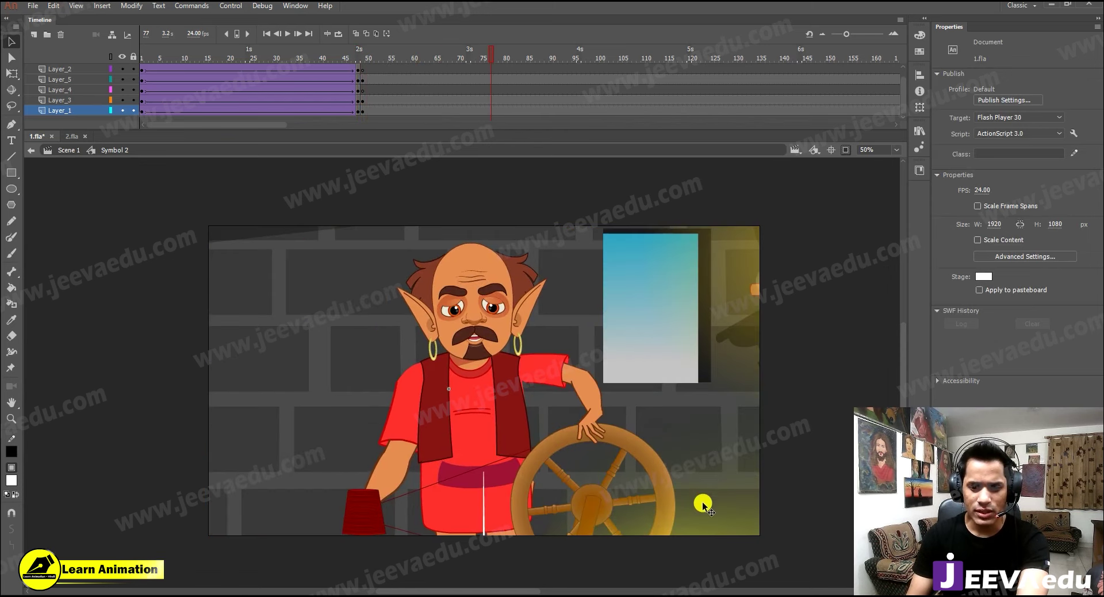
key("Return")
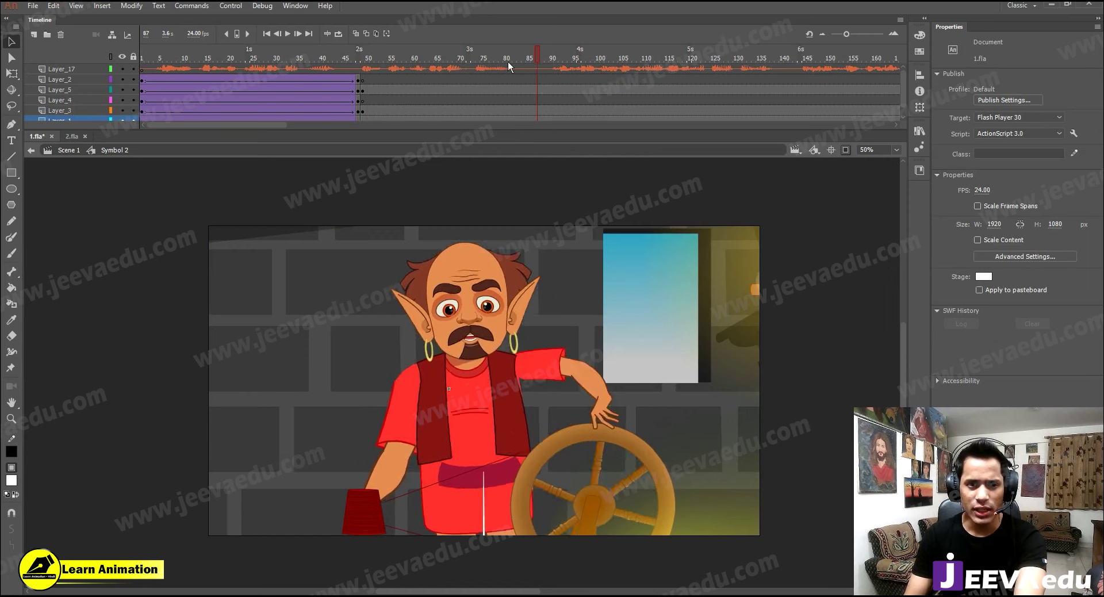
left_click(349, 93)
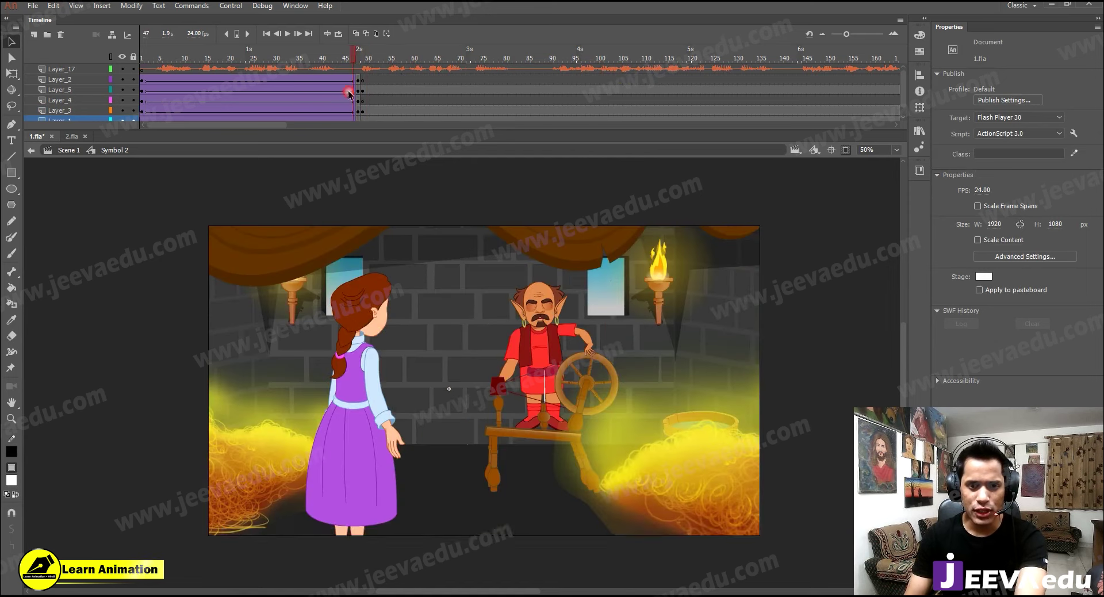
key("Return")
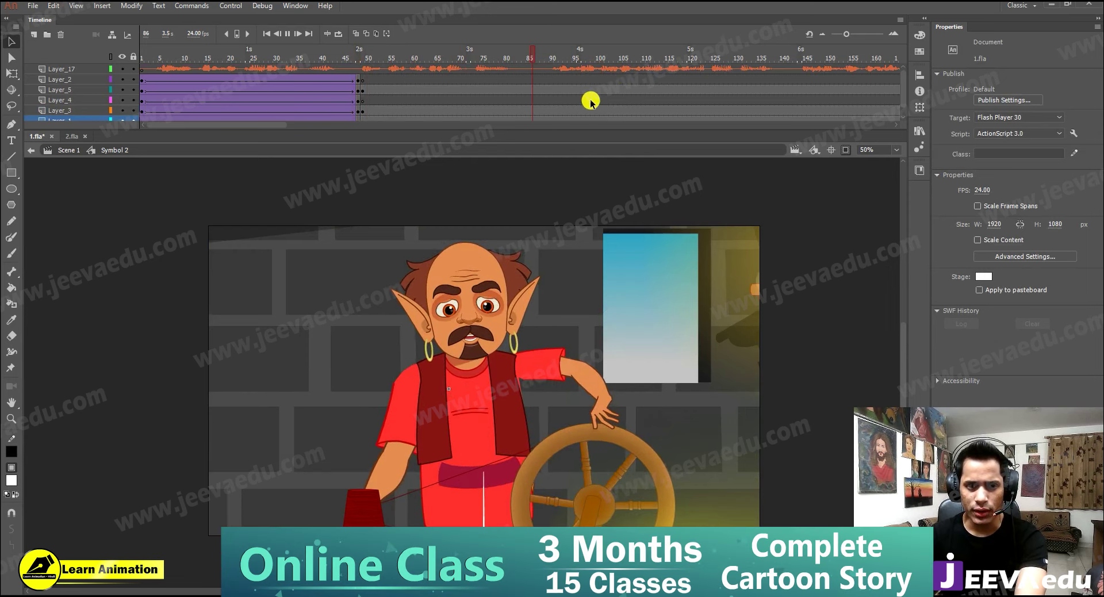
key("Return")
left_click_drag(686, 61, 659, 63)
key("Return")
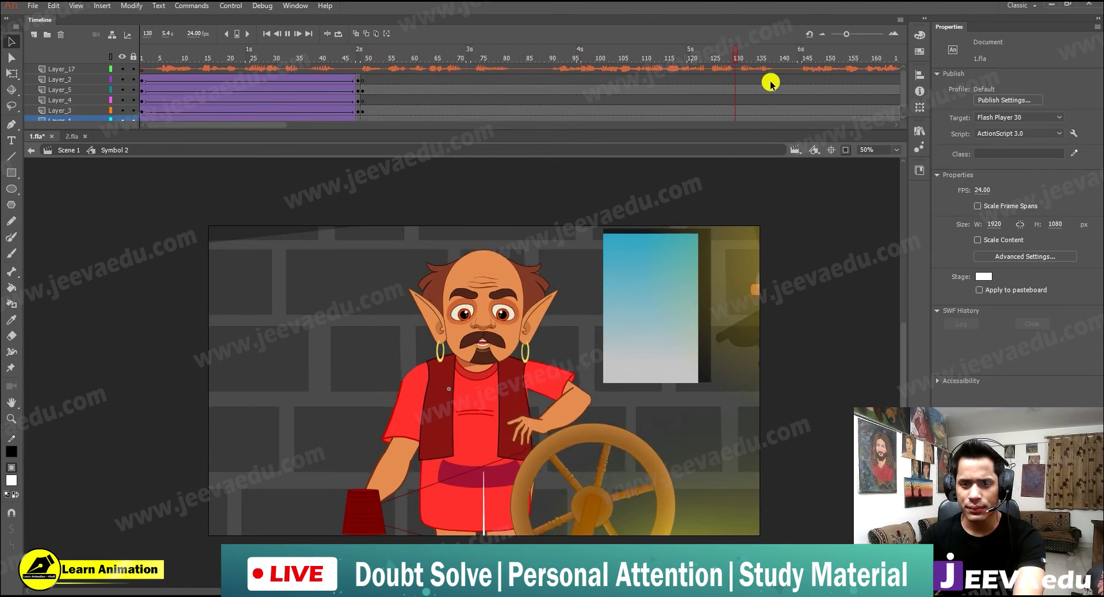
key("Return")
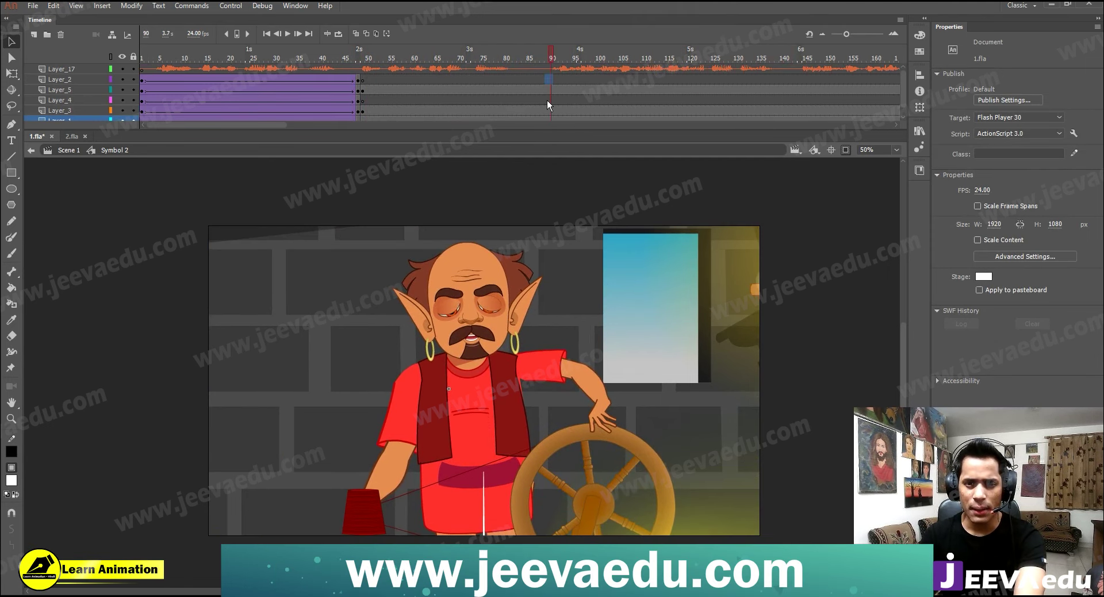
Insert blank keyframes at frame 90 on all five artwork layers to end the close-up
left_click(556, 86)
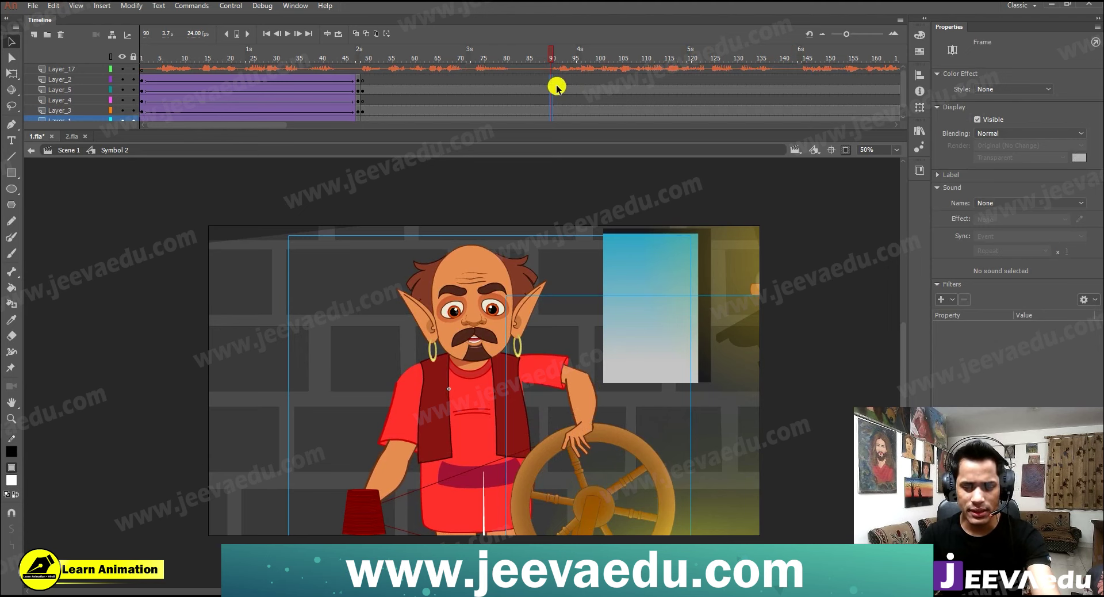
key("F7")
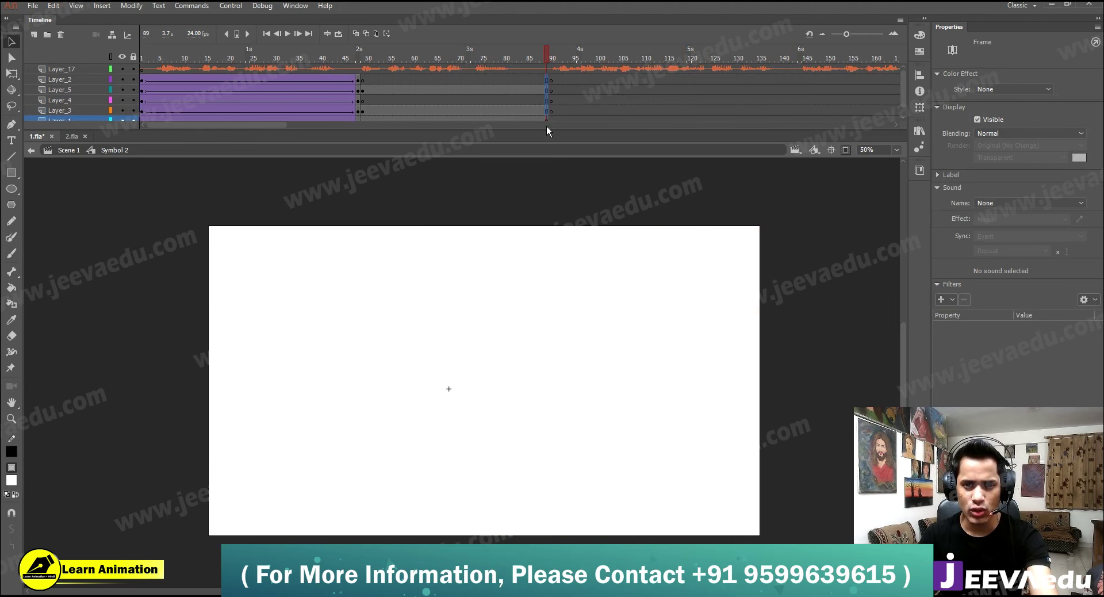
left_click_drag(547, 131, 546, 127)
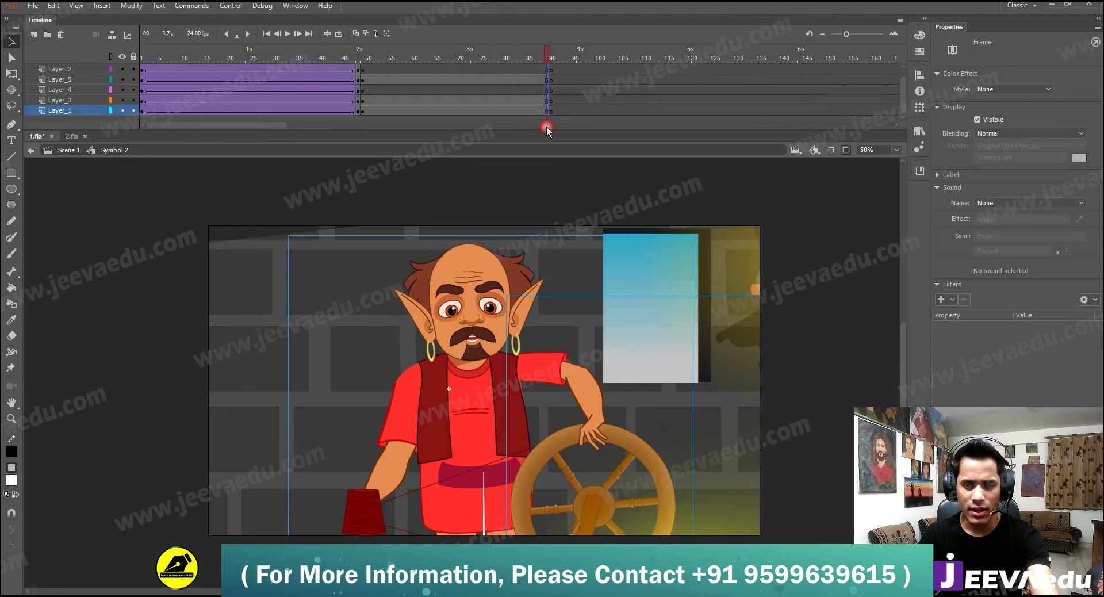
left_click(546, 60)
Move the close-up straw at frame 49 from Layer_5 to Layer_4
left_click(364, 78)
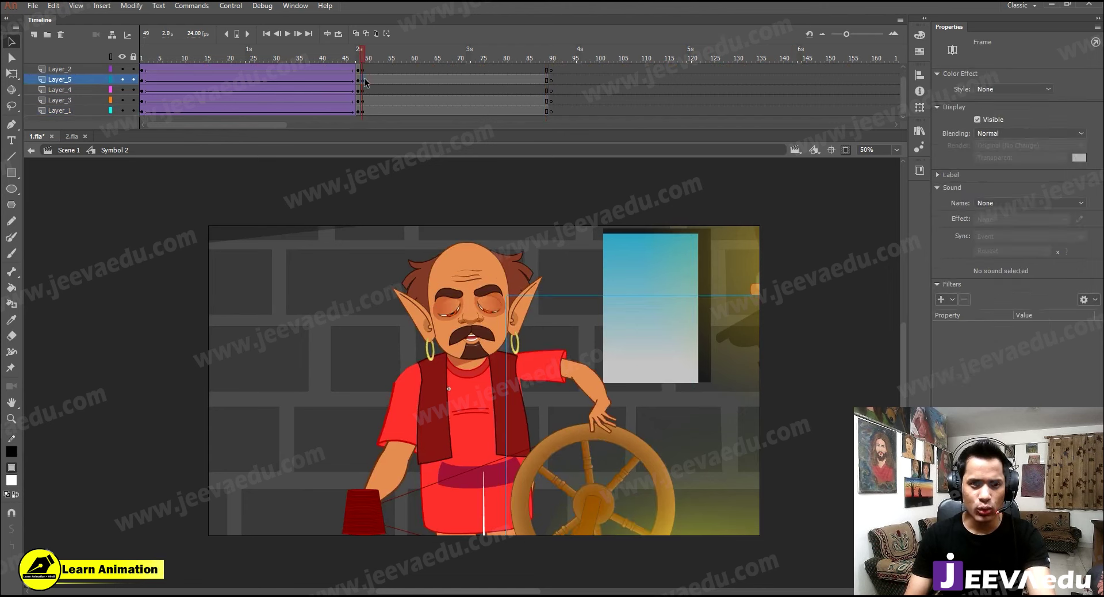
left_click(361, 92)
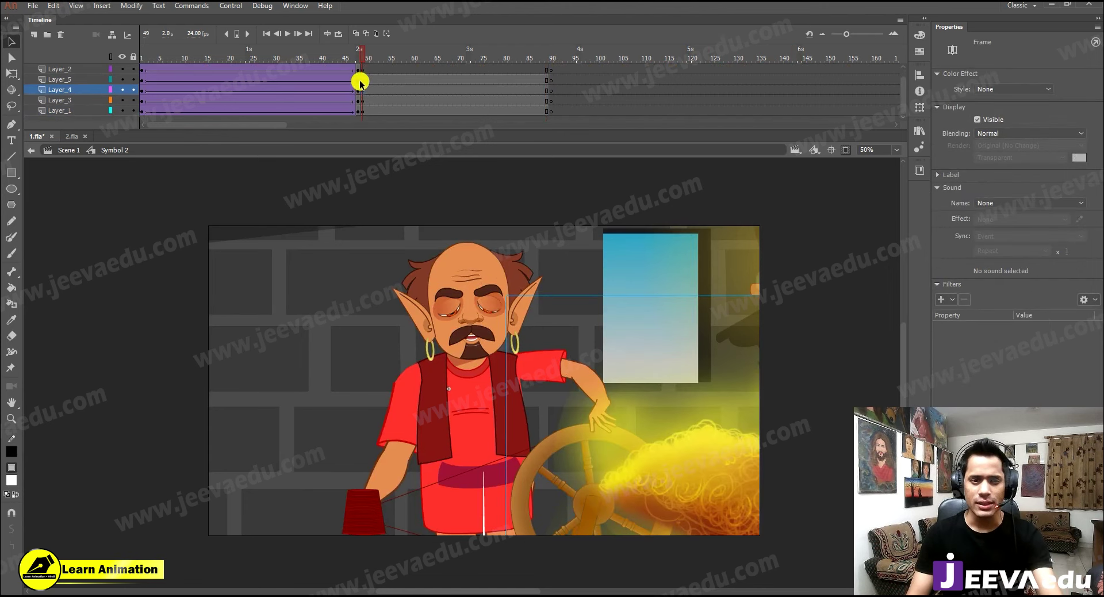
left_click(362, 79)
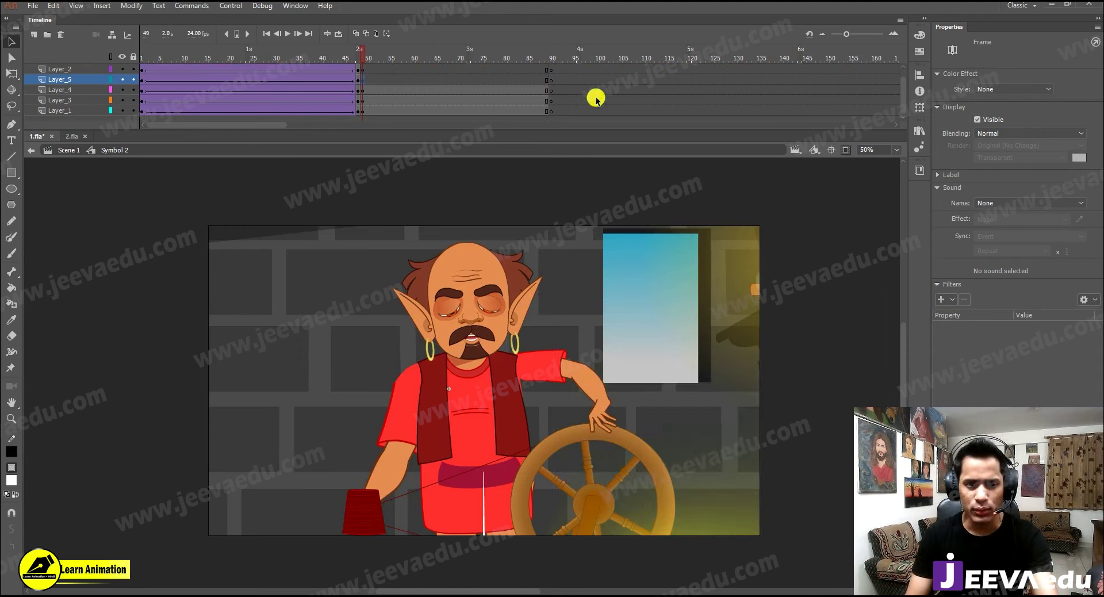
Insert keyframes at frame 89 on Layer_4, Layer_3 and Layer_1 and create classic tweens from frame 49
left_click(546, 91)
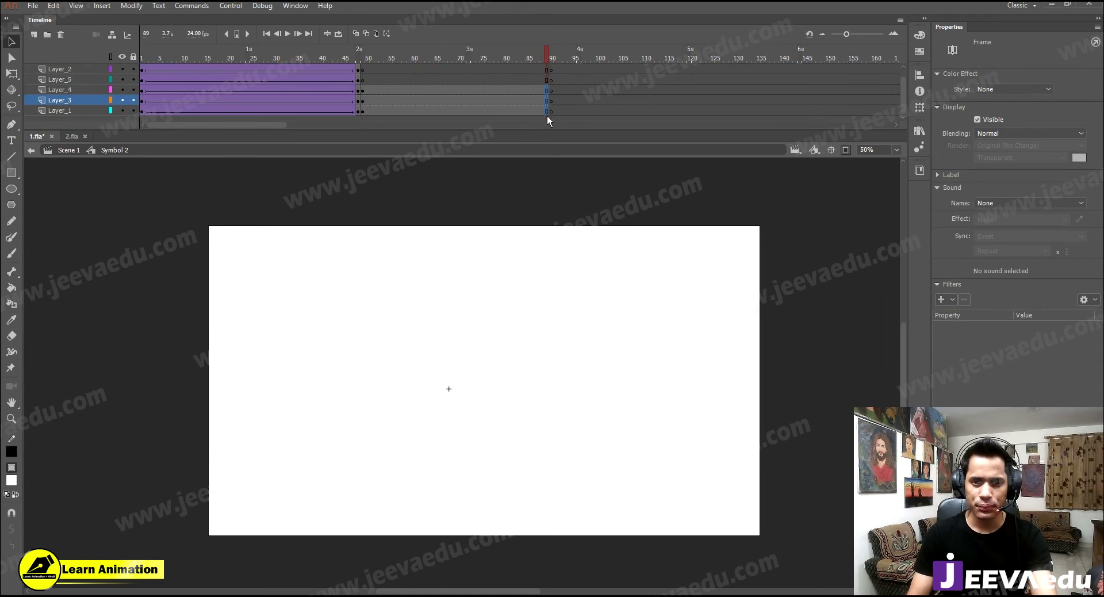
left_click(547, 110)
left_click_drag(519, 114, 520, 106)
right_click(520, 105)
left_click(557, 135)
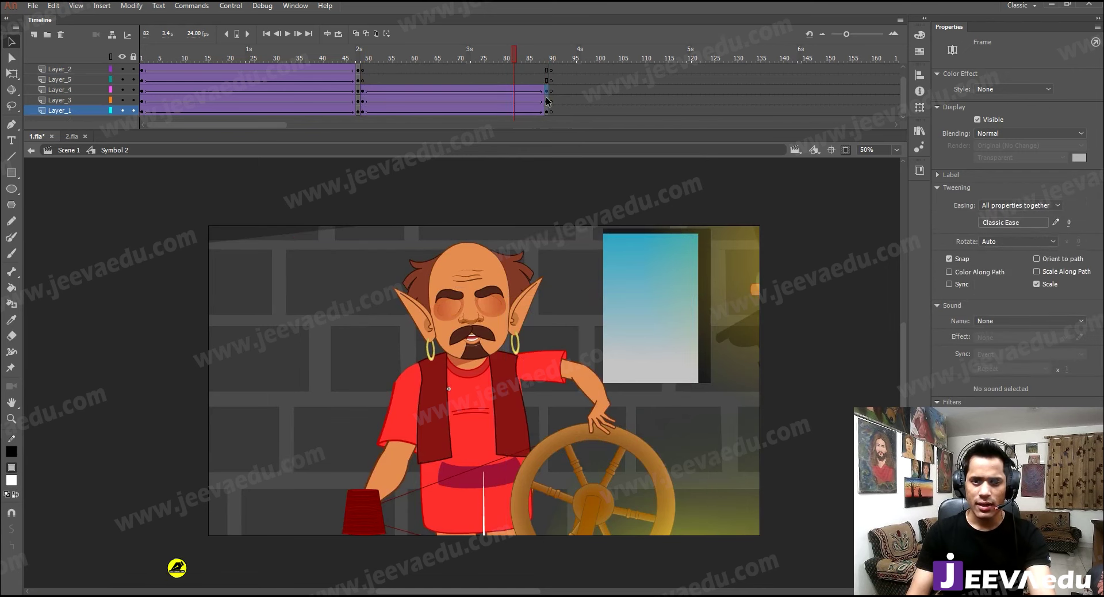
Scale the artwork at frame 89 to 102% for a slow push-in and nudge it slightly downward
left_click(547, 115)
key("ctrl+alt+s")
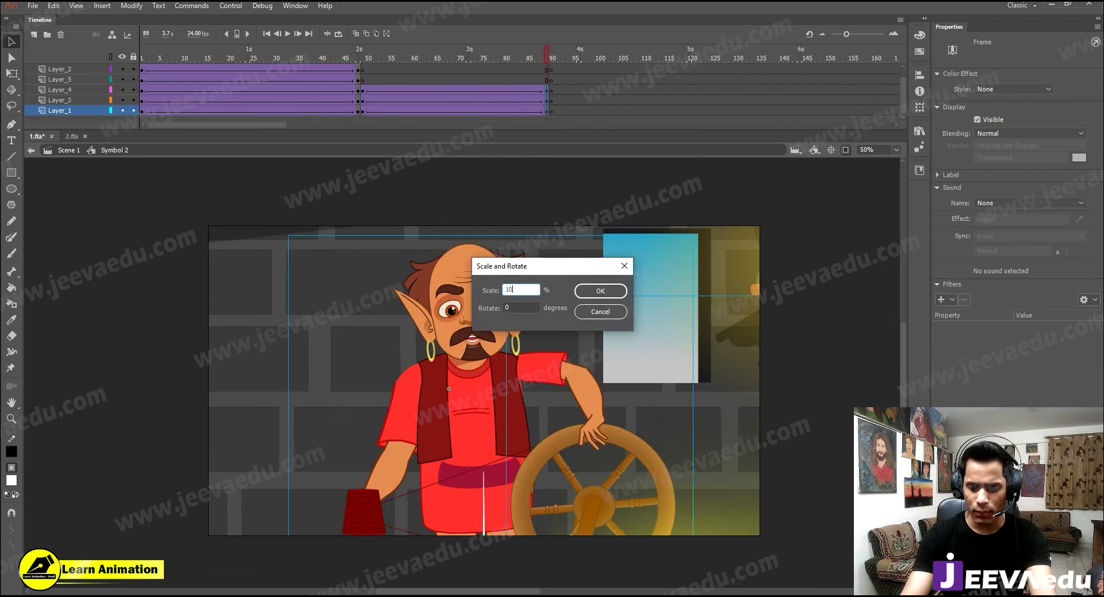
key("Return")
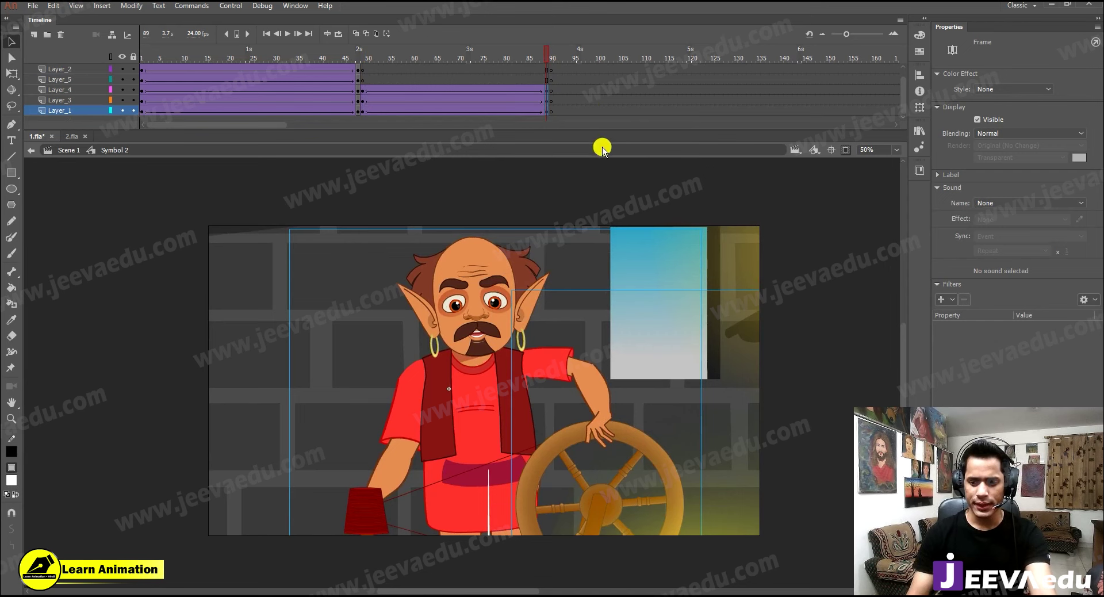
left_click_drag(509, 61, 403, 76)
left_click_drag(478, 81, 547, 118)
left_click(547, 111)
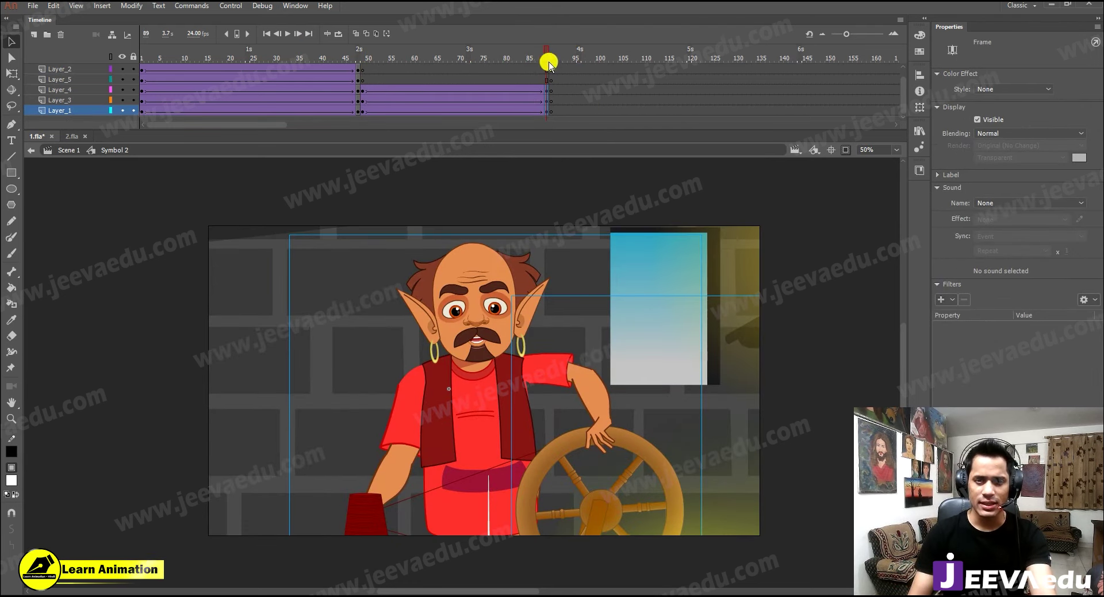
Preview the tweened close-up between frames 49 and 89
left_click_drag(436, 73, 560, 93)
left_click(567, 92)
key("Return")
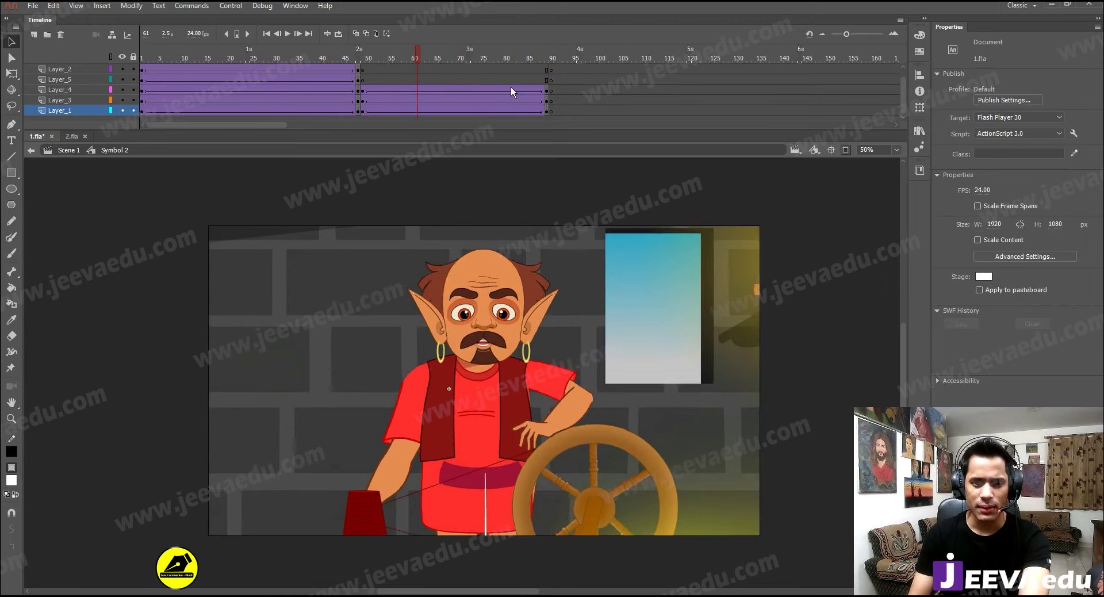
left_click(567, 89)
scroll(563, 83, "up", 1)
scroll(563, 84, "down", 1)
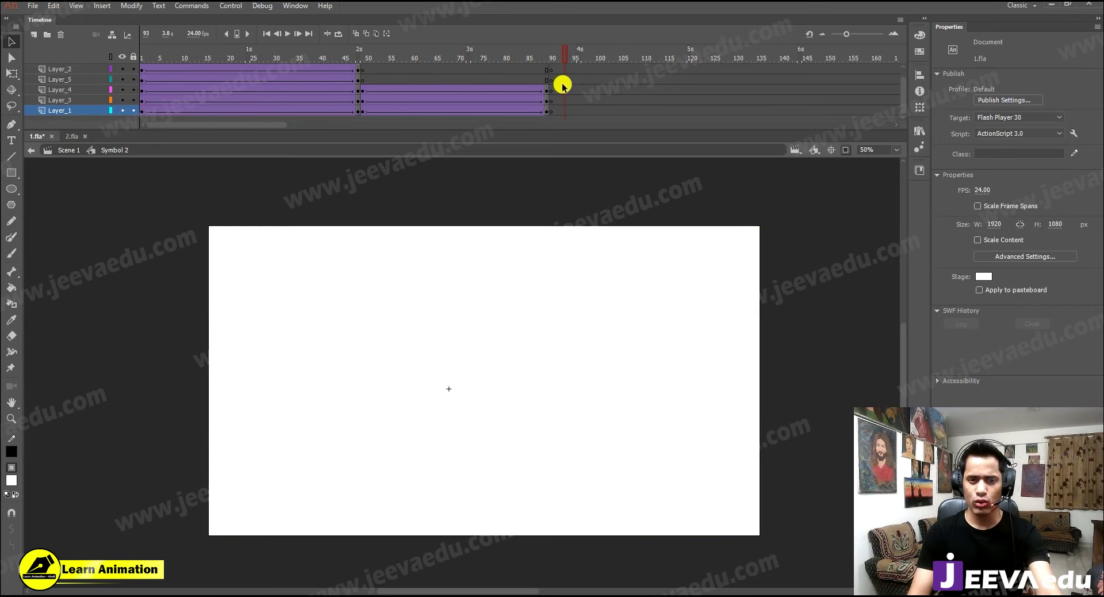
Copy the Layer_1 background keyframe from frame 89 to frame 90
left_click(546, 111)
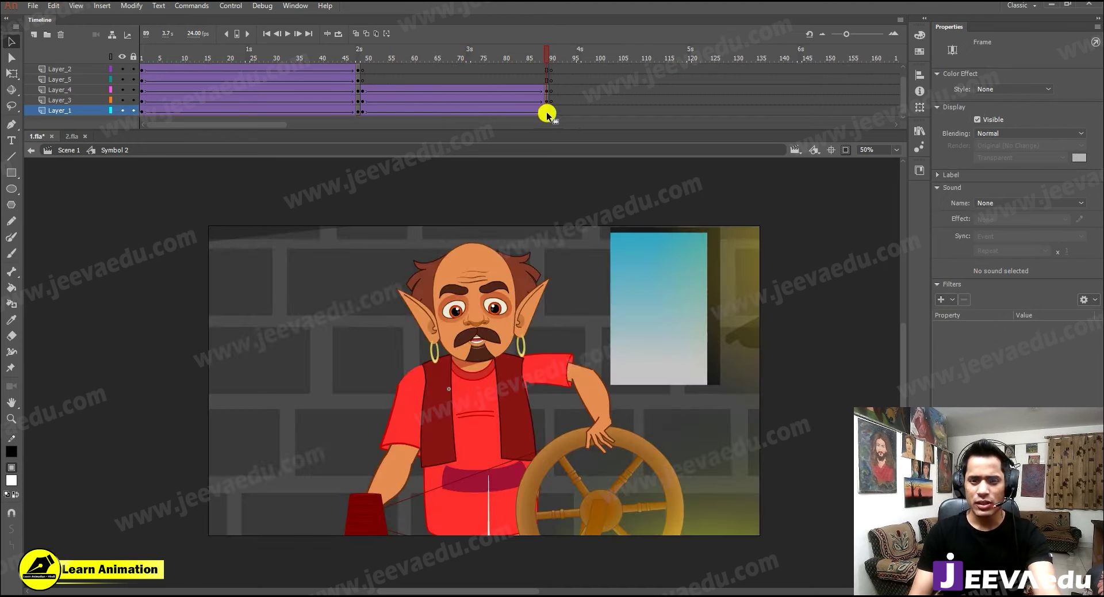
left_click_drag(551, 112, 545, 115)
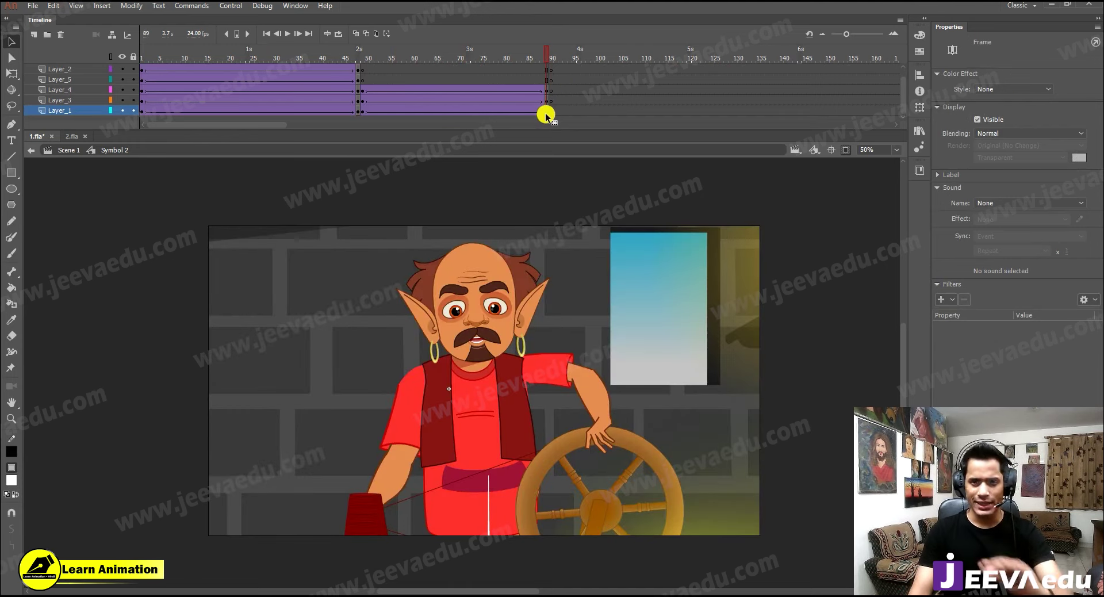
left_click(549, 114)
Slide the frame 90 background sideways to about X -4261, Y 902 so a plain wall section fills the stage
key("ctrl+space")
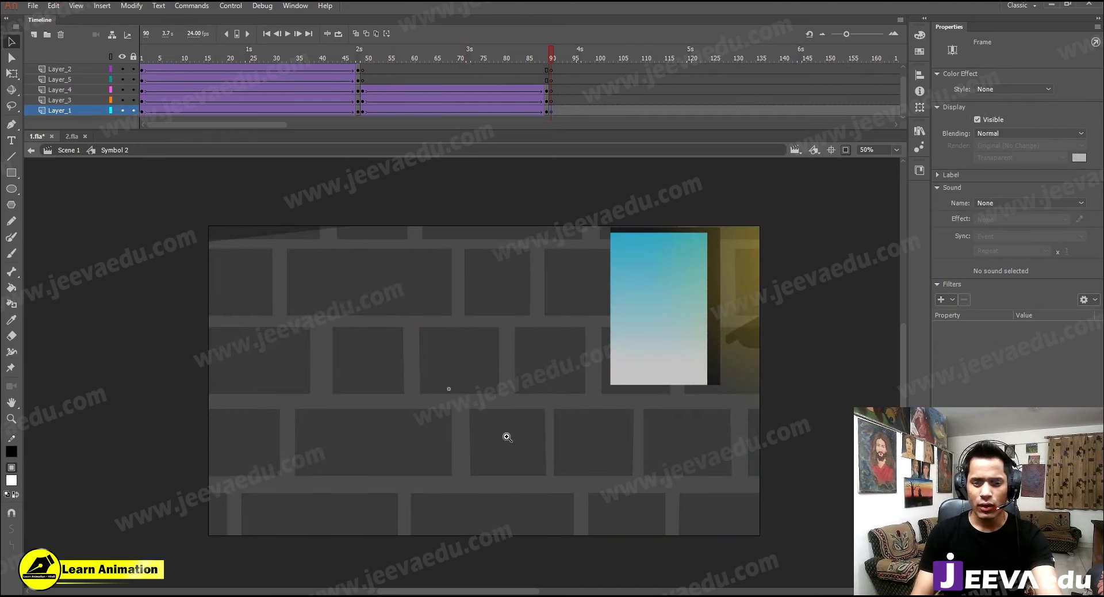
left_click(507, 437, "ctrl+alt")
left_click_drag(545, 418, 124, 404)
left_click_drag(465, 396, 376, 439)
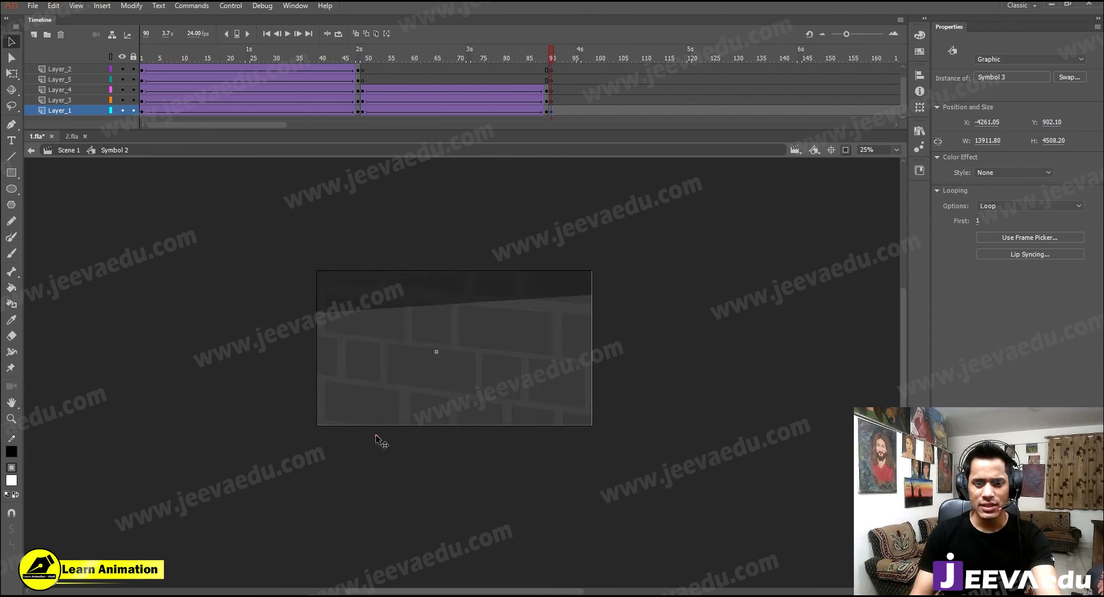
Copy the king character from 2.fla and paste it on Layer_3 at frame 90 of 1.fla
left_click(70, 136)
left_click(736, 371)
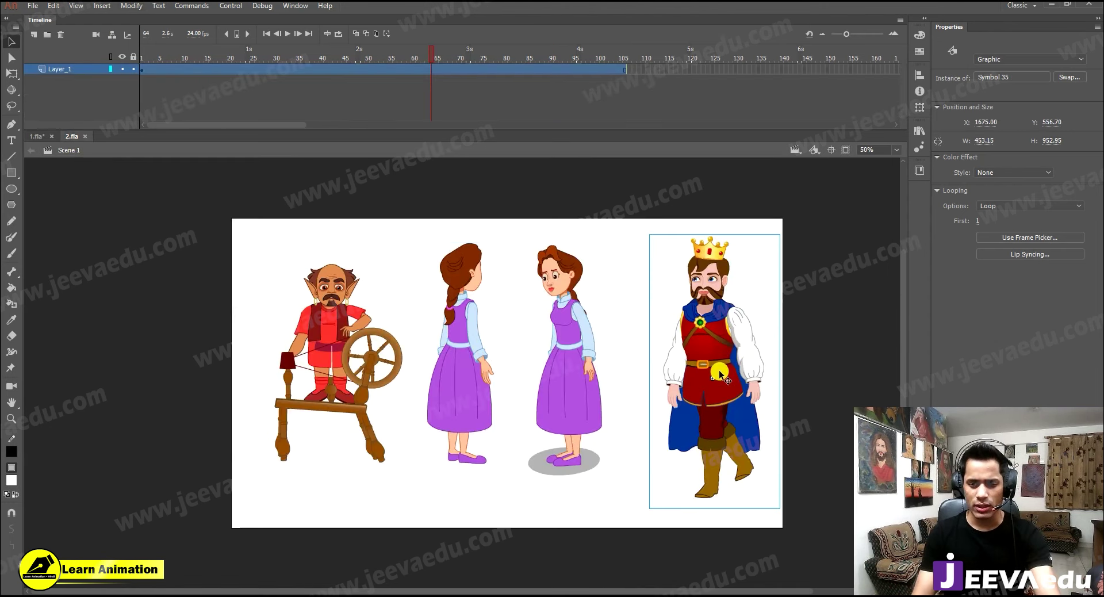
left_click(37, 137)
left_click(553, 111)
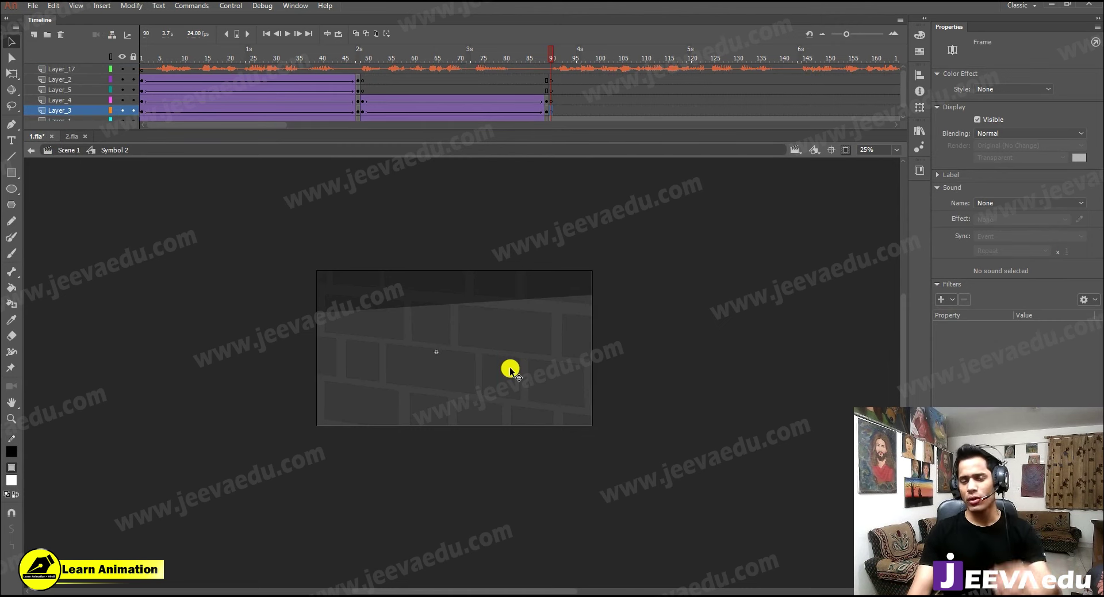
key("ctrl+v")
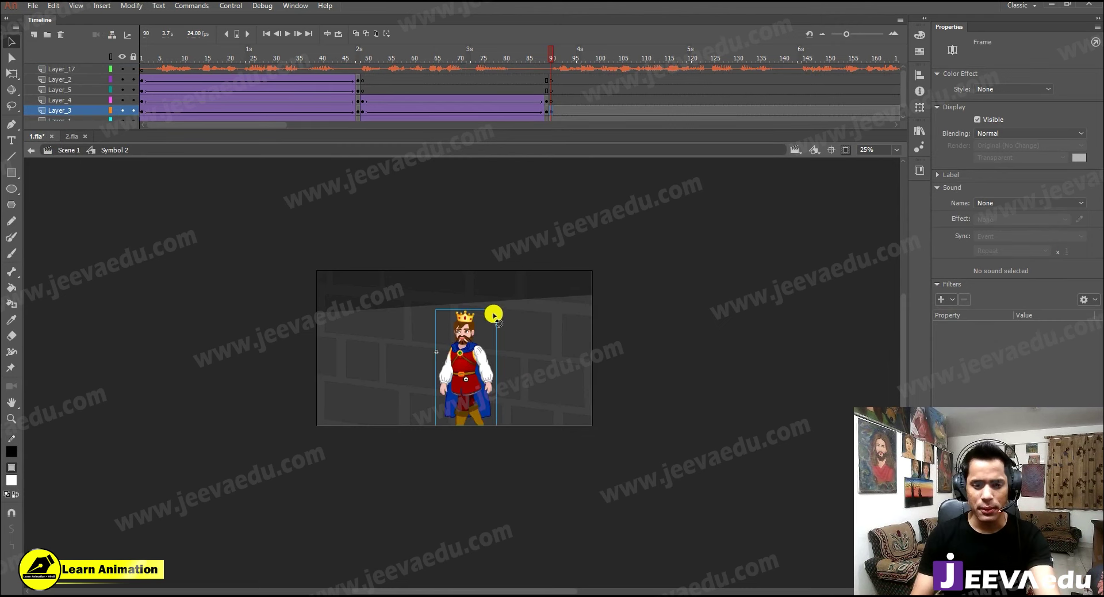
Enlarge the pasted king at frame 90 to about 1120 by 2379 px and lower him into a chest-up framing
key("q")
left_click_drag(520, 262, 549, 202)
left_click_drag(492, 333, 492, 408)
key("z")
left_click(493, 362)
left_click_drag(493, 372, 527, 371)
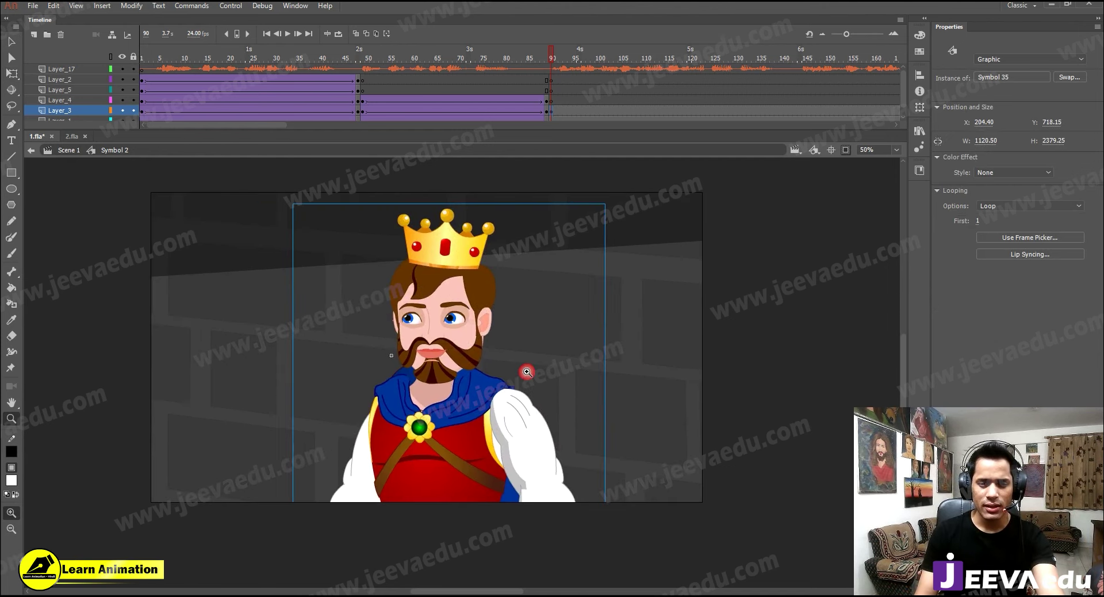
Scale the king down to about 866 by 1839 px for a waist-up framing and lower the wall background to about Y 1038
key("q")
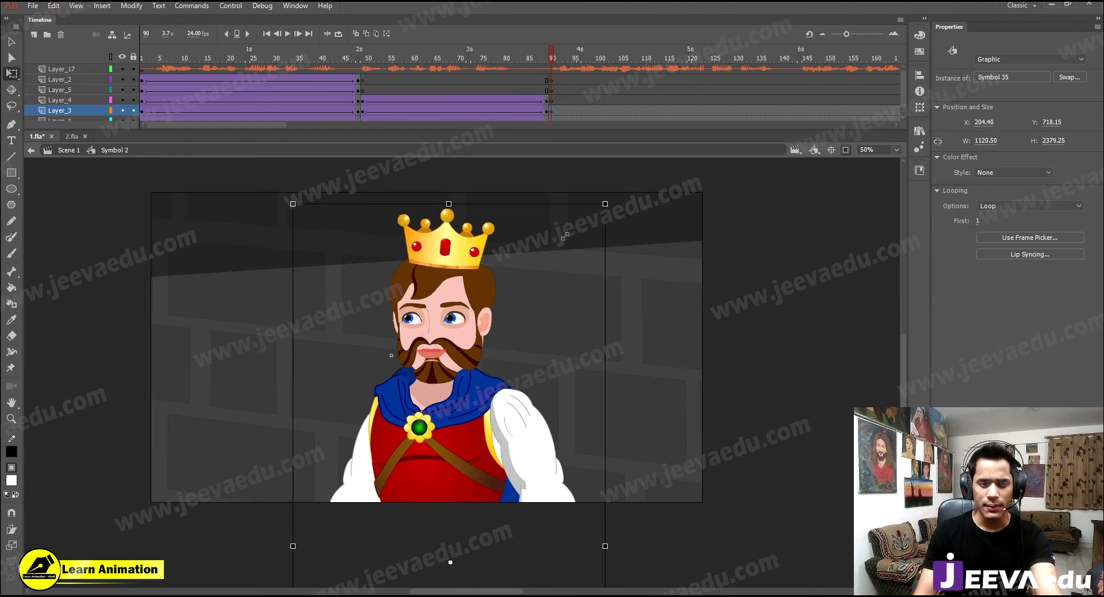
left_click_drag(565, 235, 547, 247)
left_click_drag(438, 348, 418, 292)
left_click_drag(531, 218, 551, 173)
left_click_drag(377, 340, 374, 371)
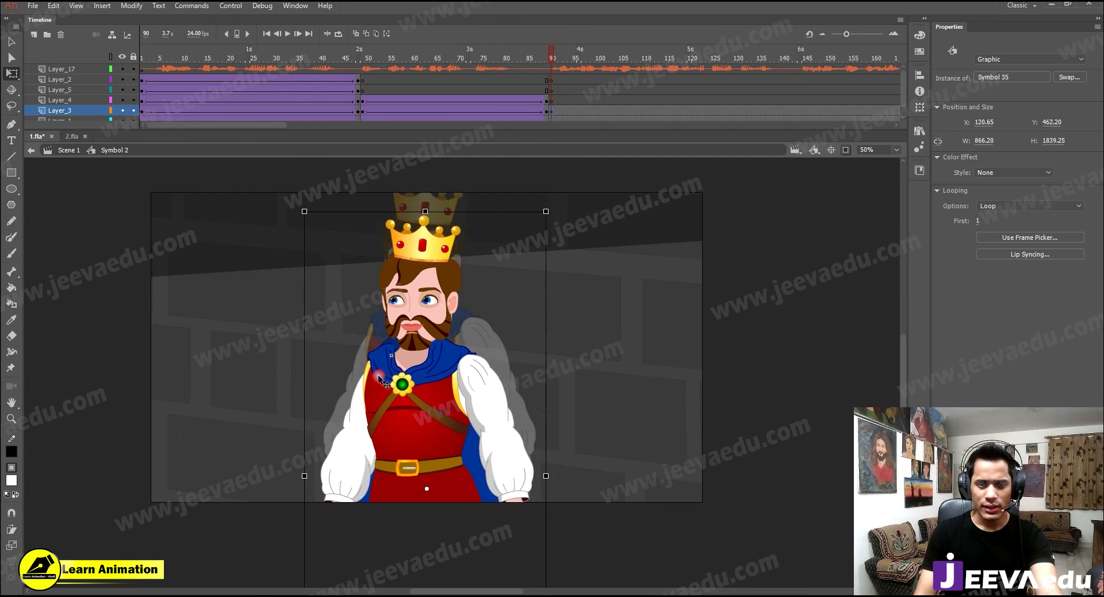
left_click_drag(416, 320, 415, 311)
left_click_drag(580, 284, 613, 336)
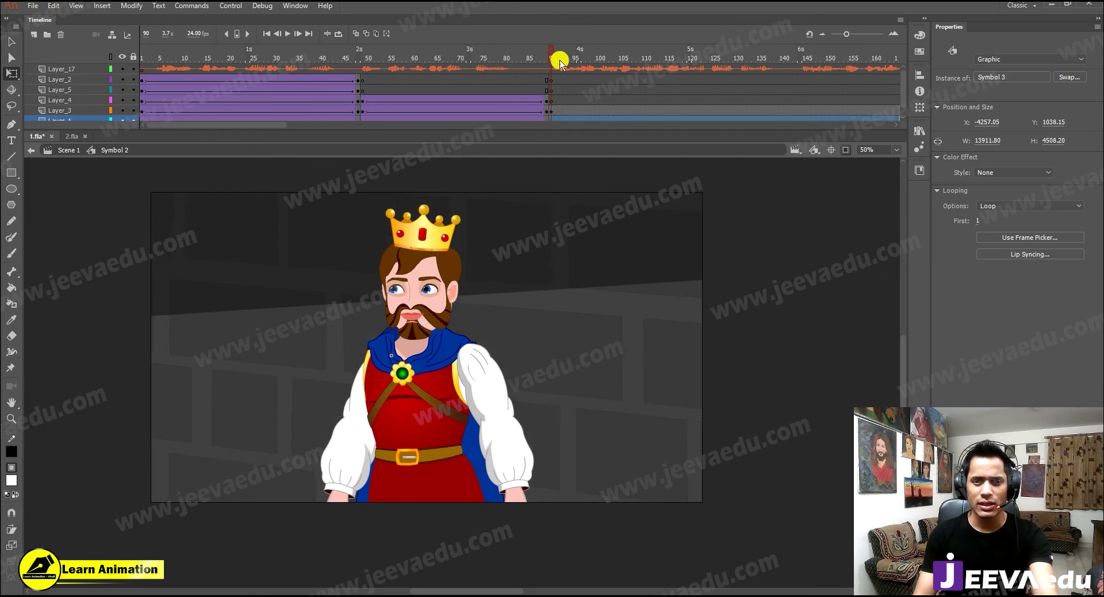
Classic-tween Layer_3 from frame 90 to a new keyframe at 144, with the king moved off the stage to about X -1346, Y 432
key("Return")
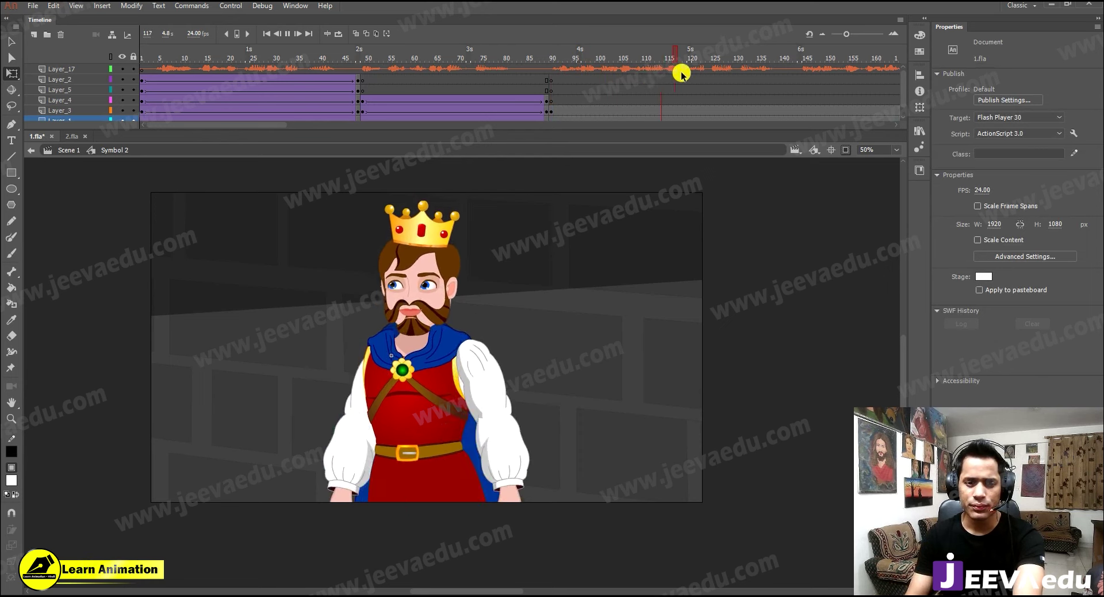
left_click(798, 110)
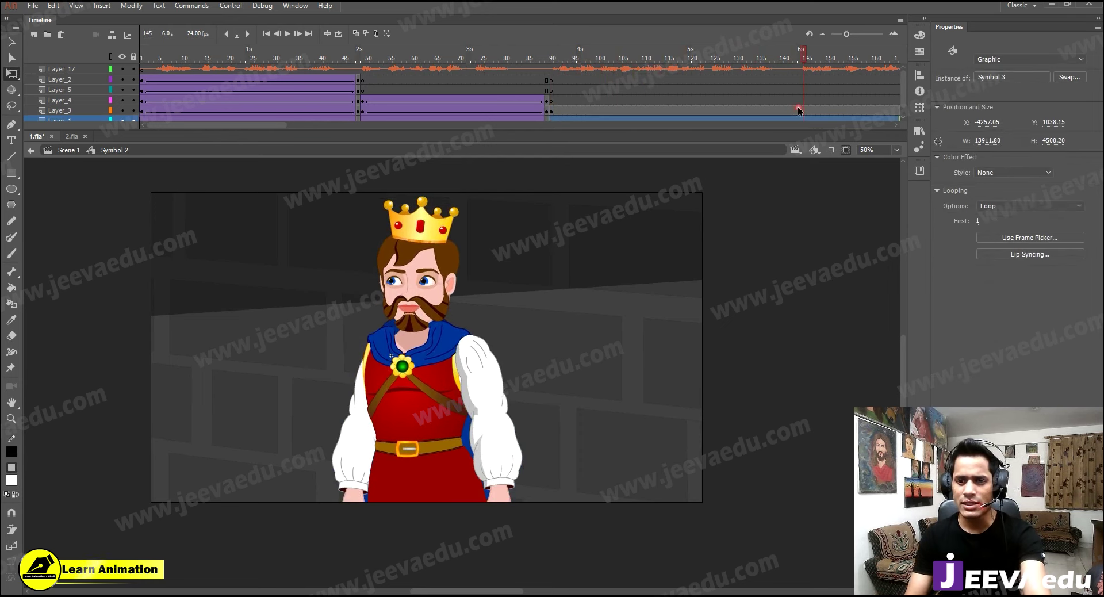
left_click(798, 110)
right_click(779, 114)
left_click(808, 142)
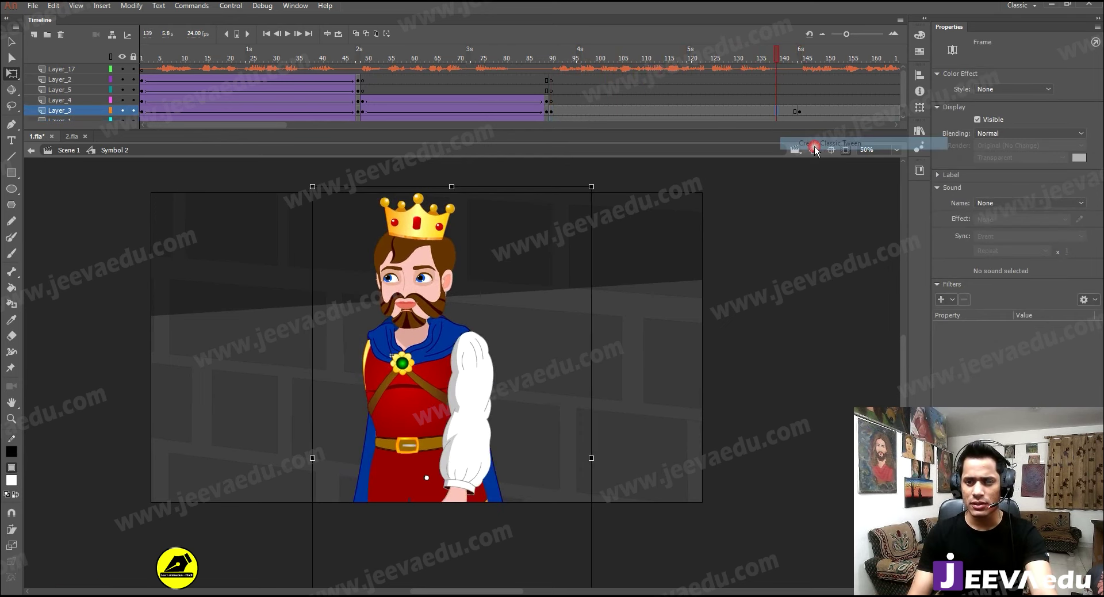
left_click_drag(234, 407, 4, 397)
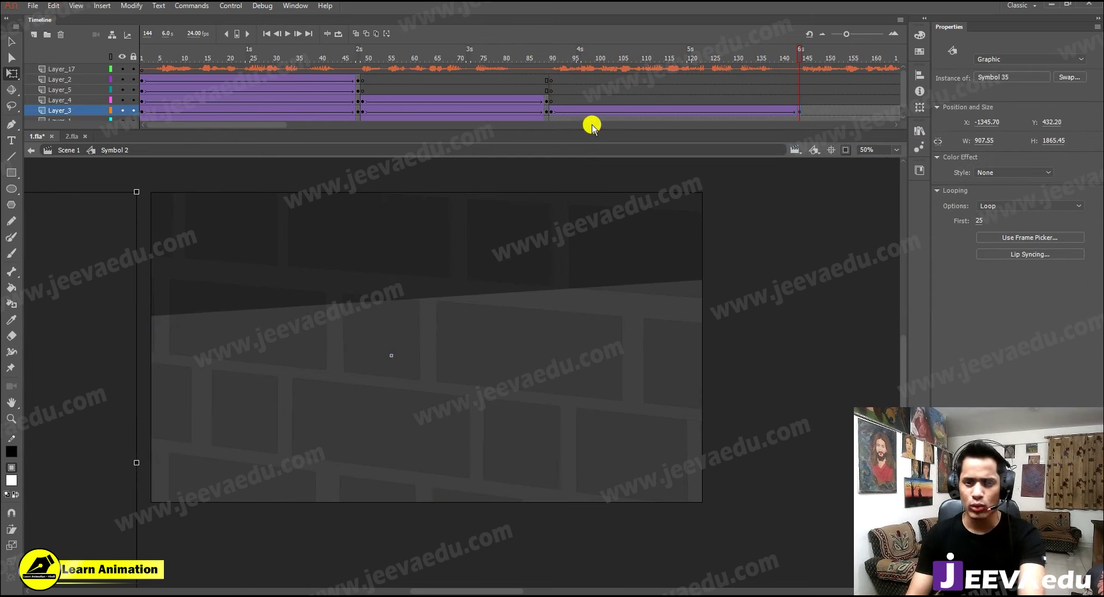
Preview the king's exit from just before frame 90
left_click(538, 69)
key("Return")
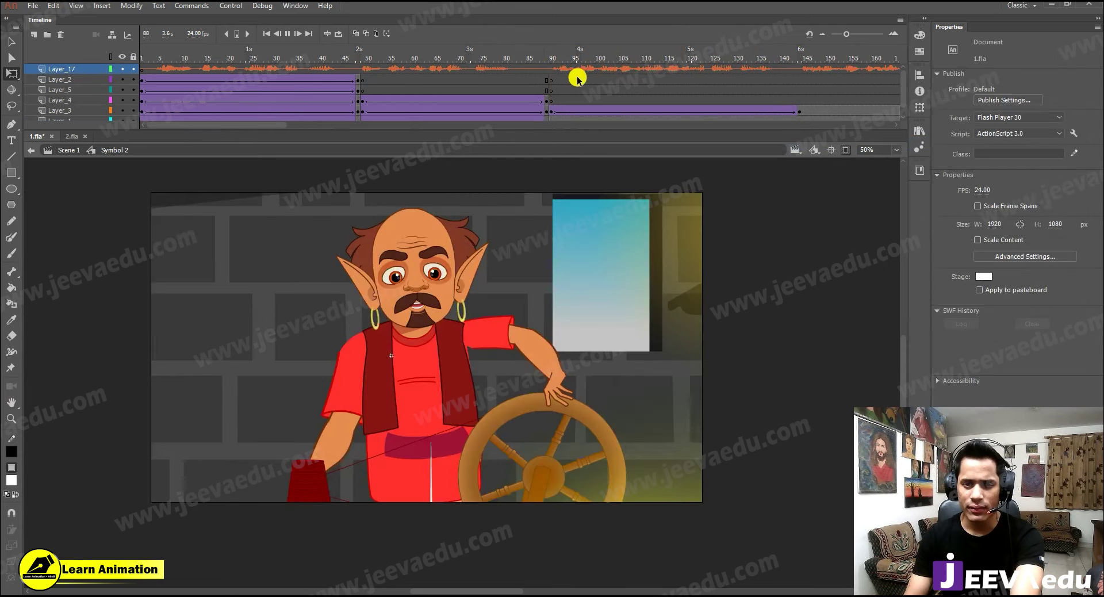
key("Return")
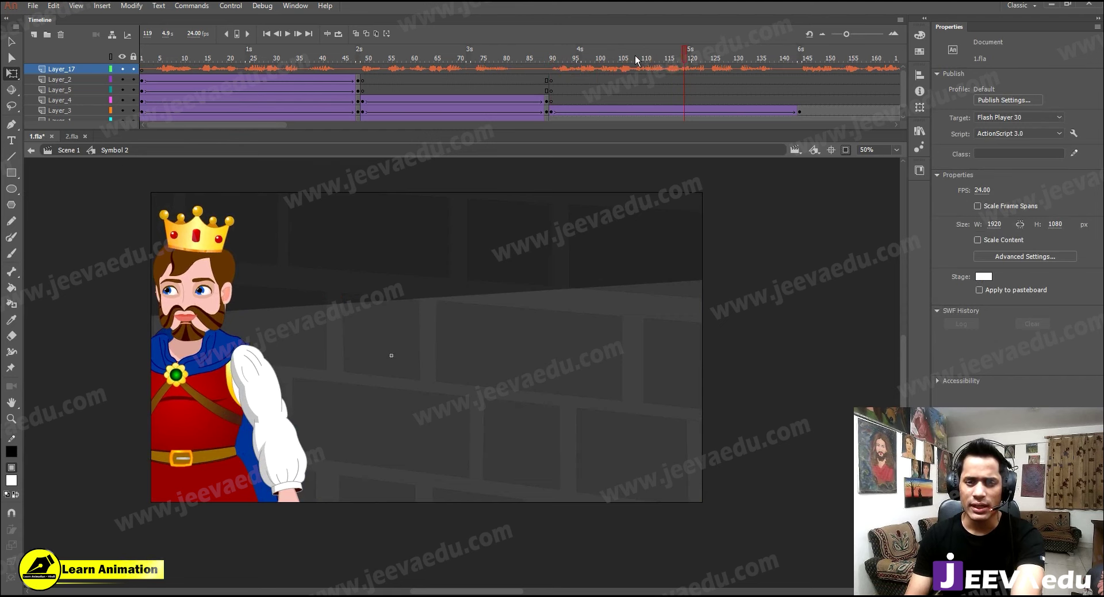
Hide Layer_1, shift the king at frame 90 about 130 px further left, and preview his exit against the blank stage
left_click(552, 100)
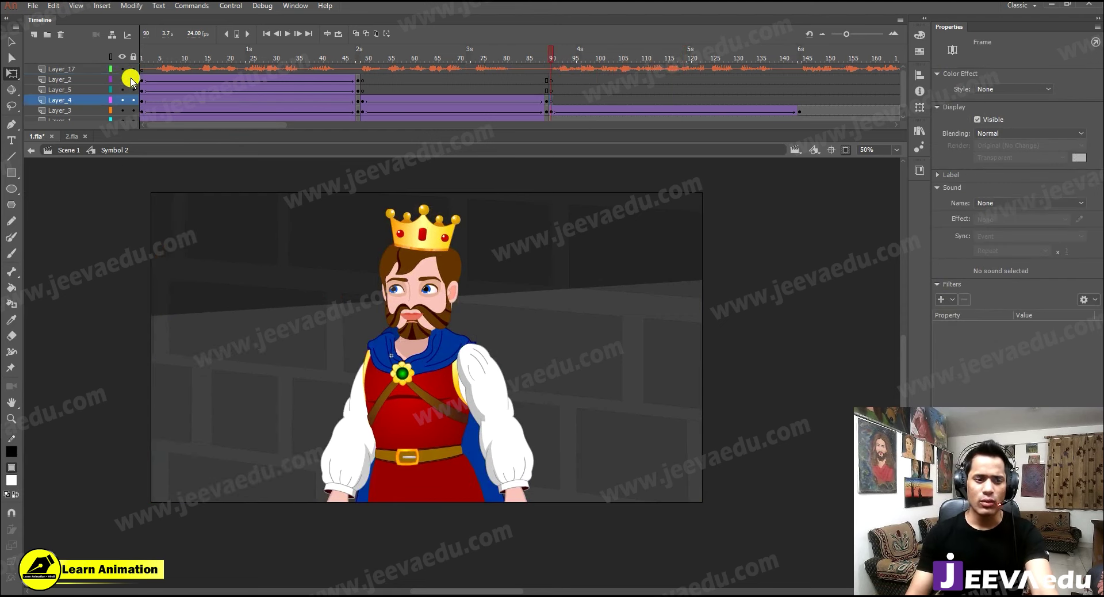
scroll(130, 92, "down", 1)
left_click(122, 111)
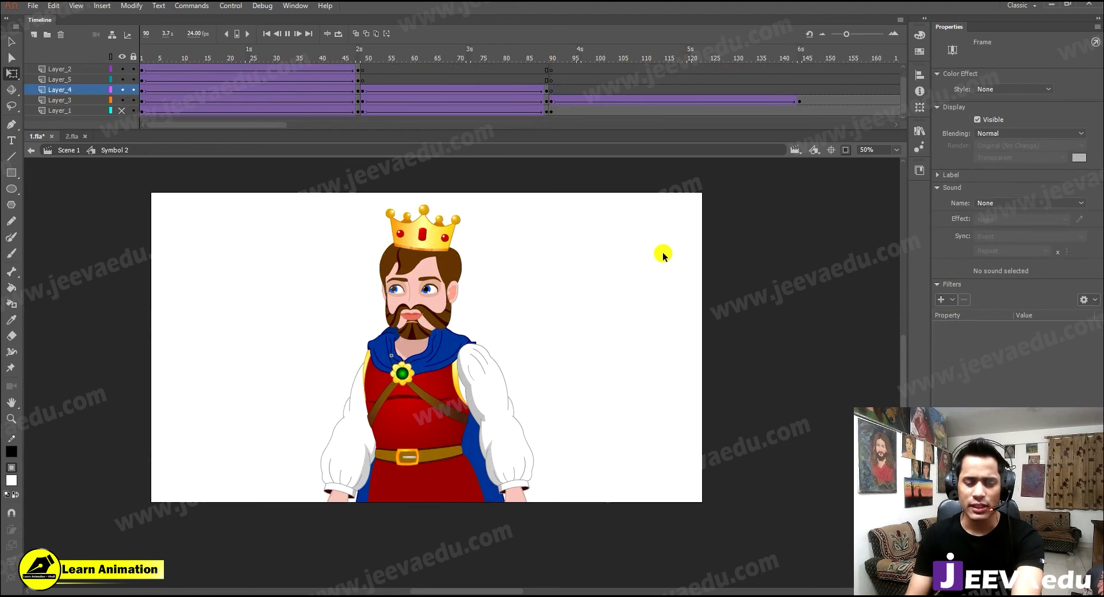
key("Return")
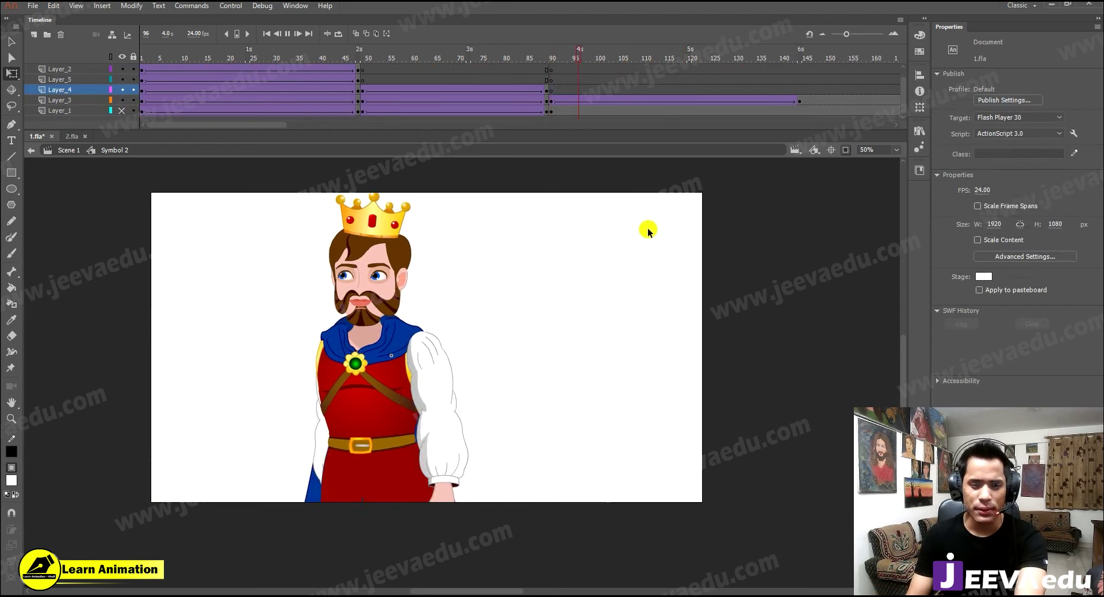
left_click(552, 102)
left_click_drag(378, 379, 308, 379)
key("Return")
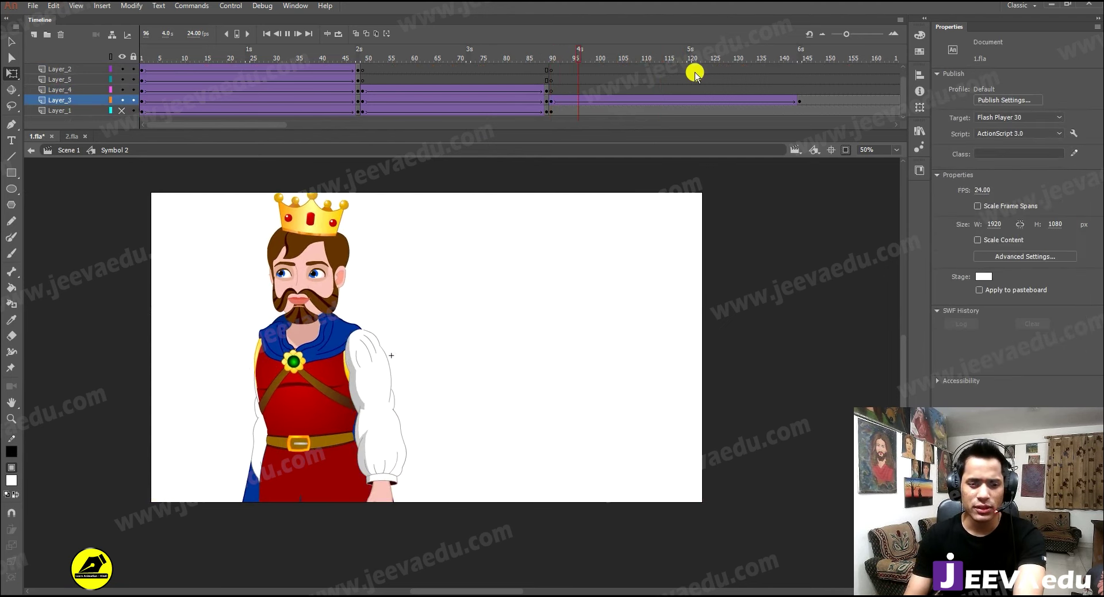
Show Layer_1 again and classic-tween its background from frame 90 to a new keyframe at 144, shifted slightly to the right
left_click(124, 110)
left_click(800, 110)
right_click(775, 111)
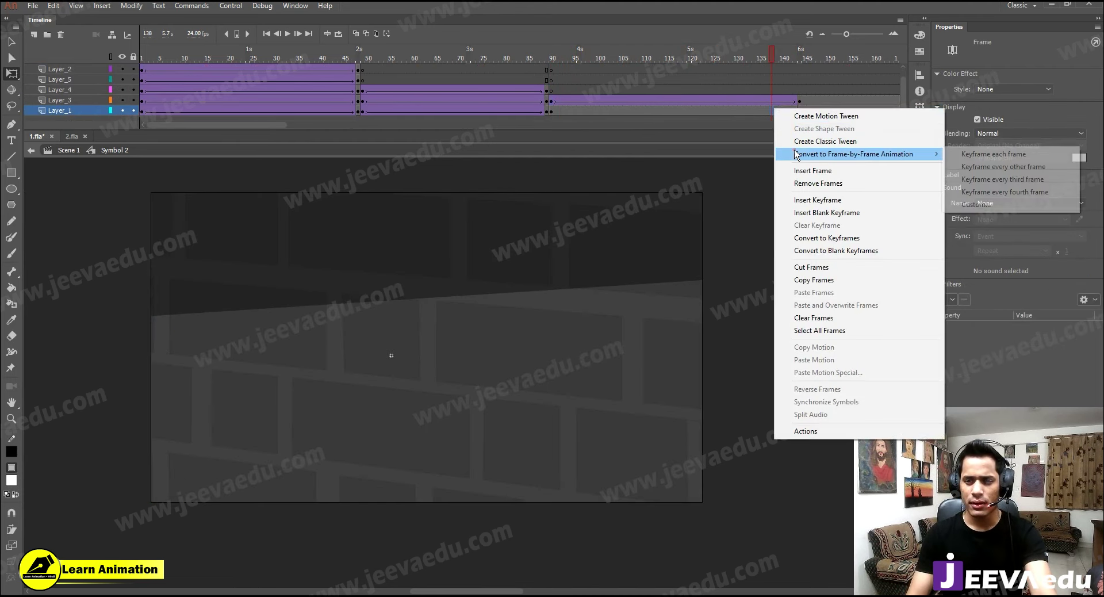
left_click(825, 141)
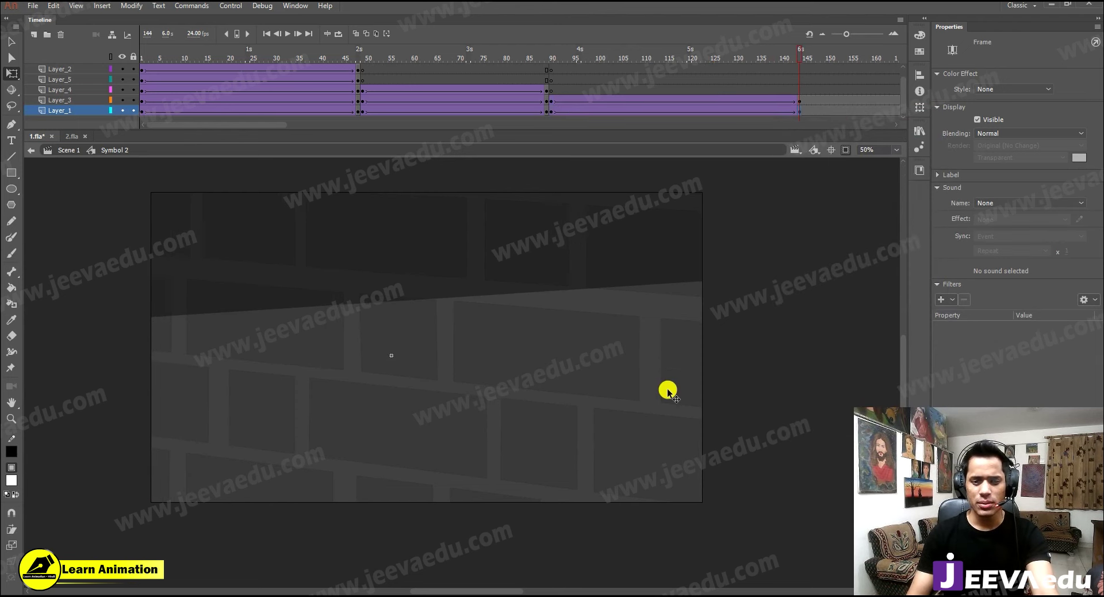
key("Return")
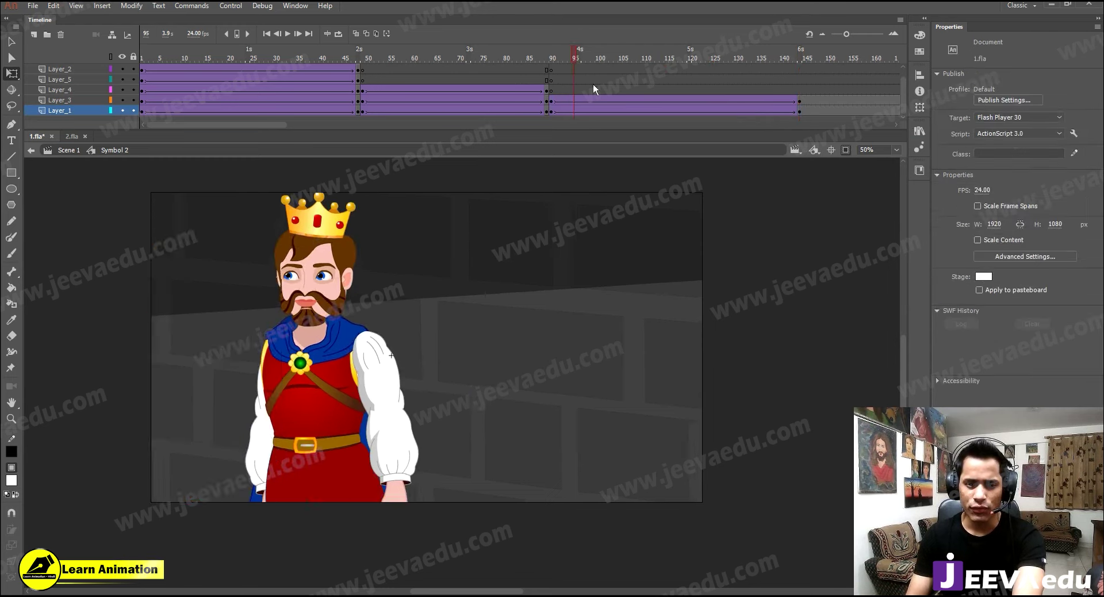
key("Return")
Insert blank keyframes at frame 145 on all artwork layers, Layer_2 through Layer_1, to start a new shot
left_click(800, 104)
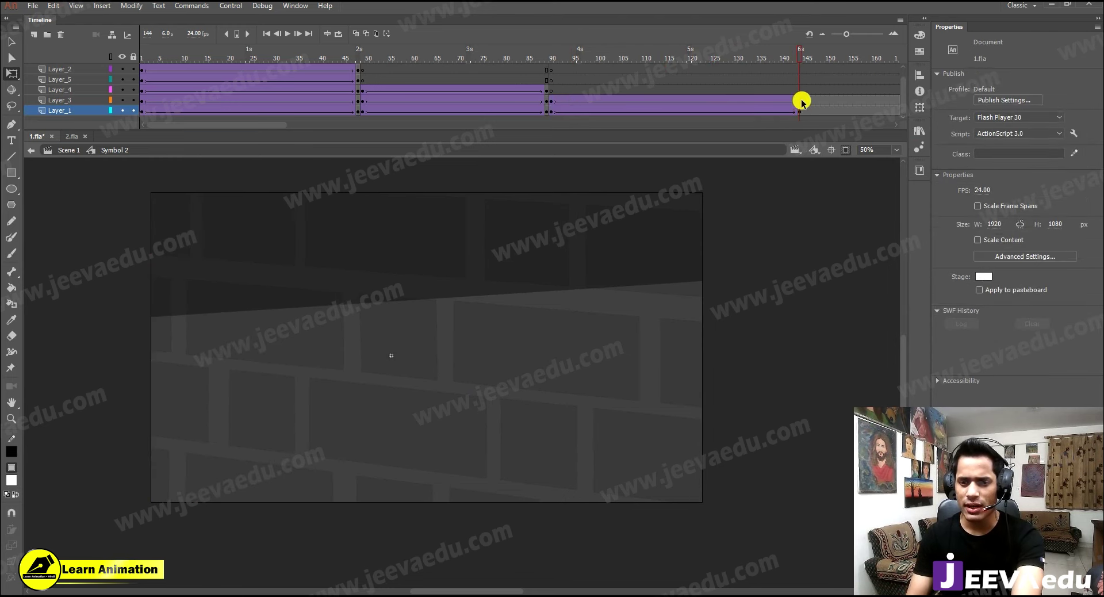
scroll(801, 98, "up", 1)
scroll(806, 83, "down", 1)
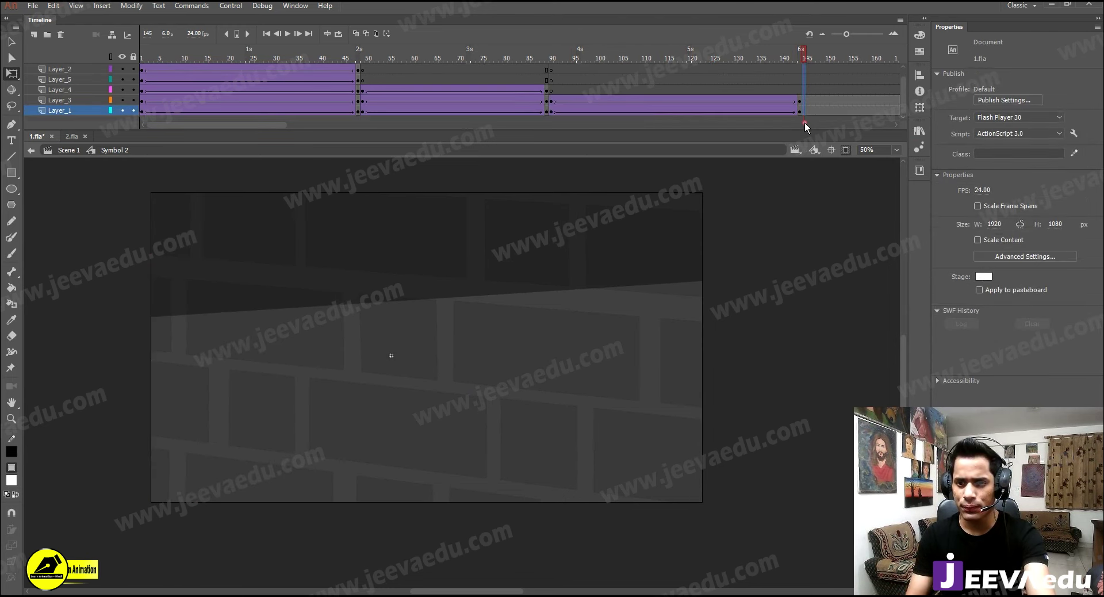
left_click(806, 79)
scroll(805, 81, "up", 1)
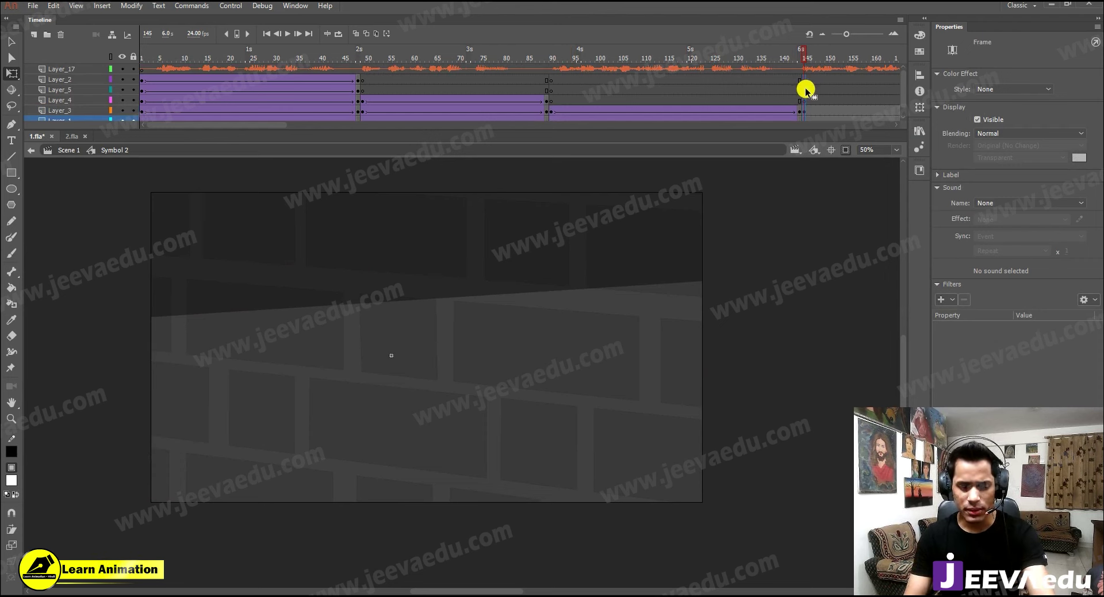
left_click(807, 106)
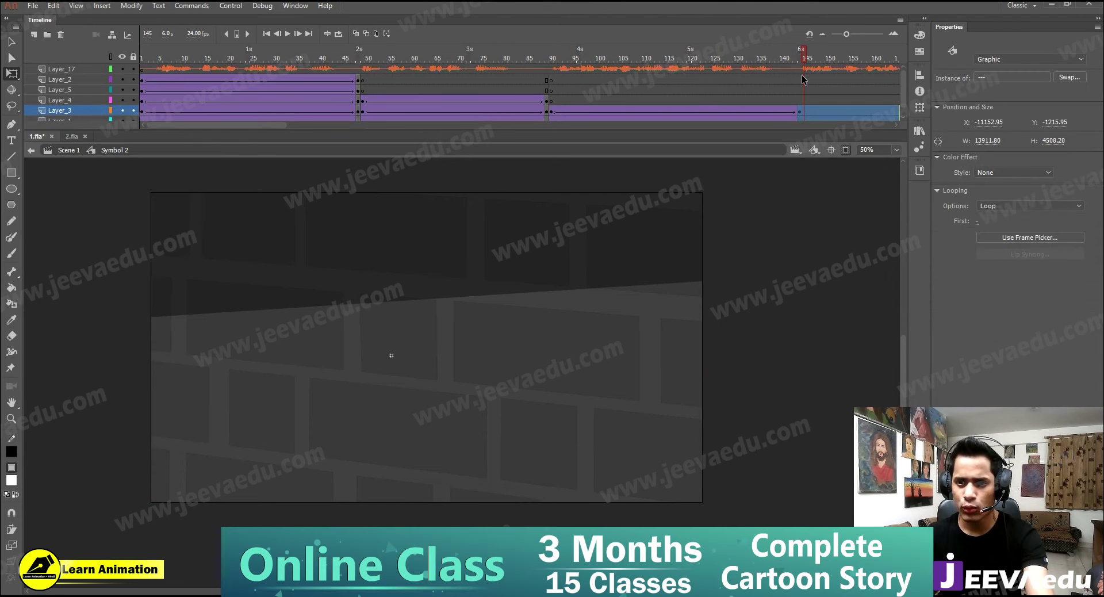
scroll(805, 104, "down", 1)
left_click_drag(806, 142, 807, 111)
key("F7")
scroll(807, 79, "up", 1)
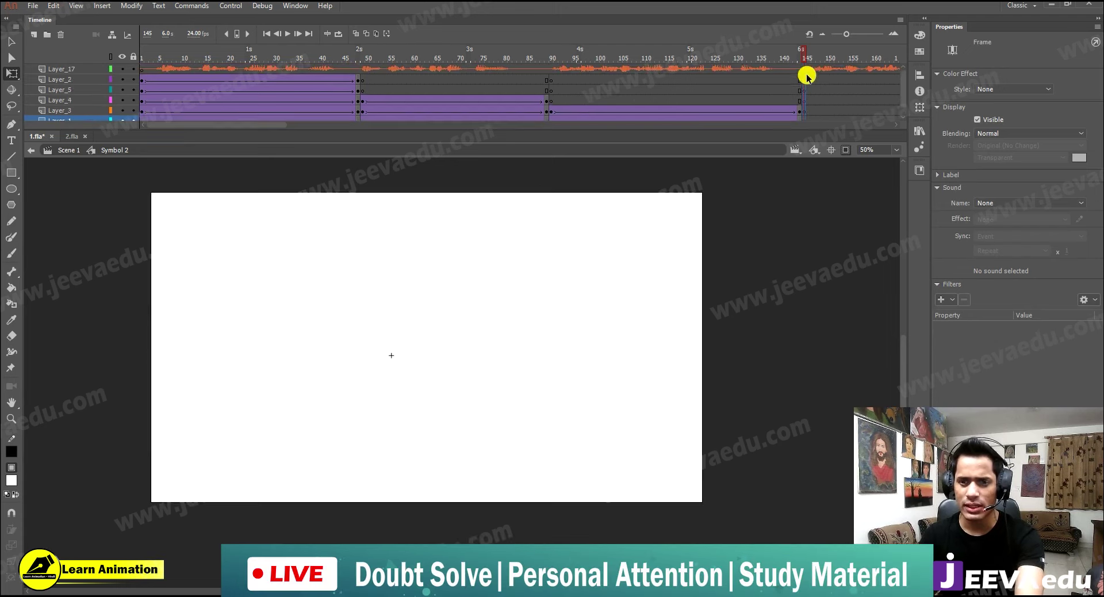
key("Return")
key("Return")
Copy the opening shot's frame 1 artwork onto frame 145 of the matching layers, without a classic tween
left_click_drag(339, 128, 182, 127)
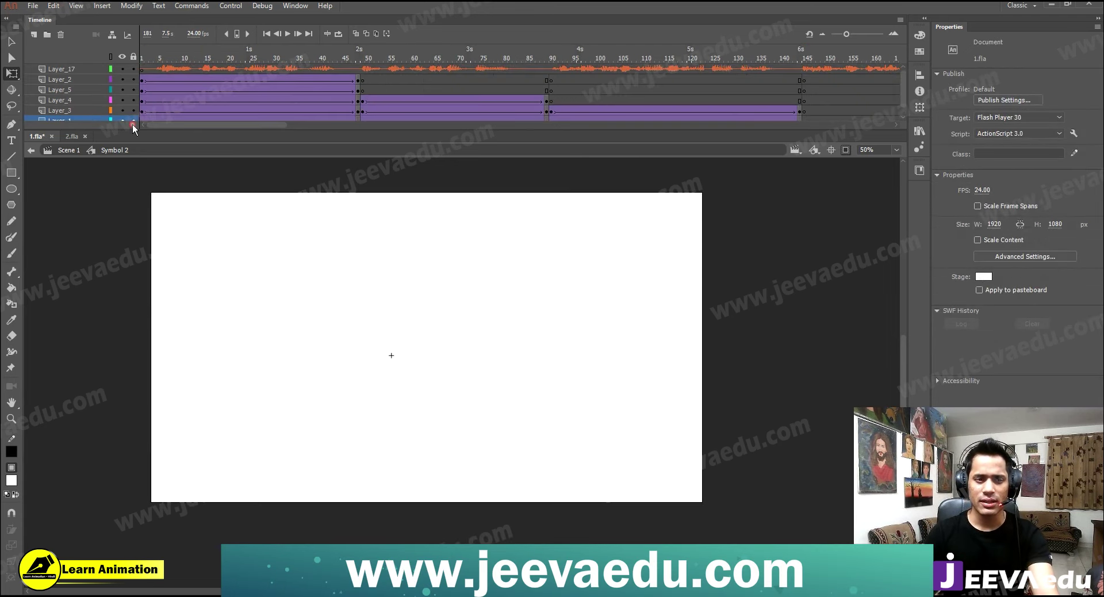
left_click(156, 69)
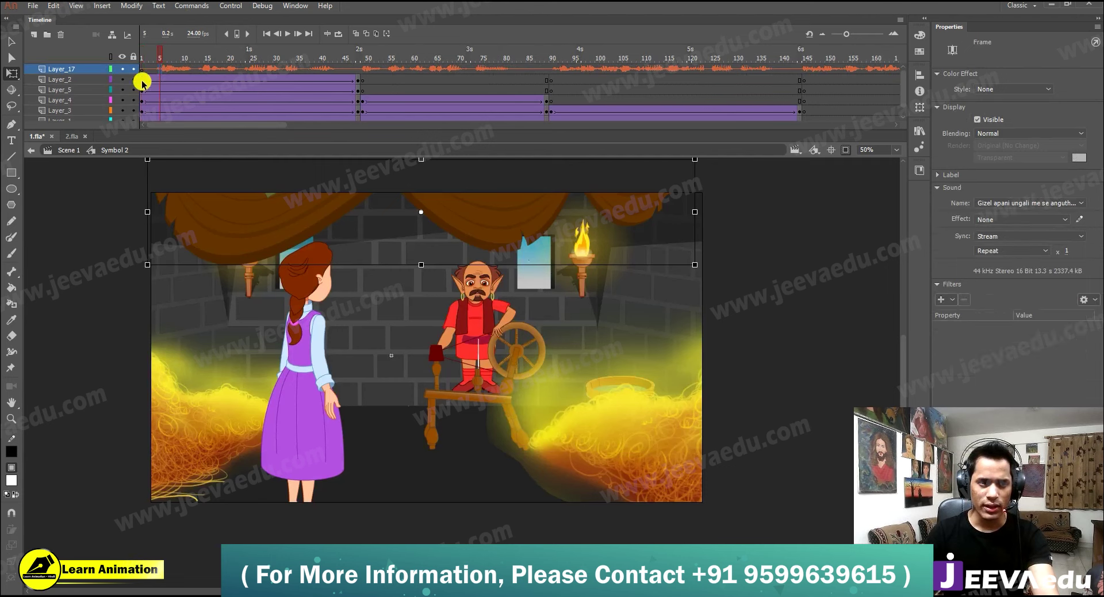
scroll(141, 123, "down", 1)
left_click(142, 109)
mouse_move(680, 119)
left_mouse_down()
mouse_move(998, 119)
mouse_move(689, 104)
left_mouse_up()
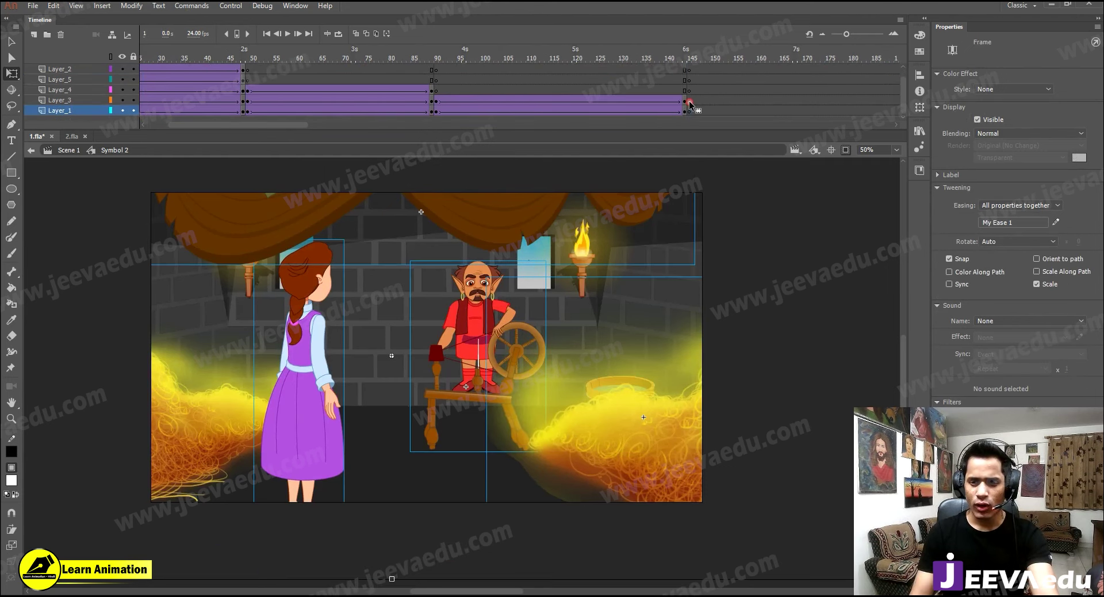
double_click(489, 289)
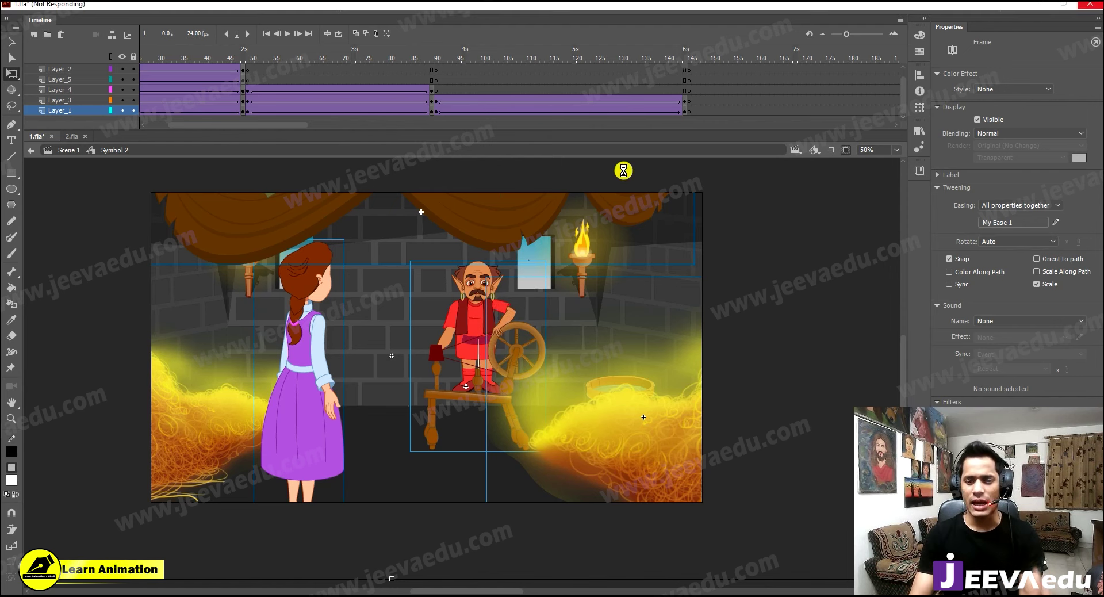
left_click(688, 102)
right_click(688, 104)
left_click(713, 132)
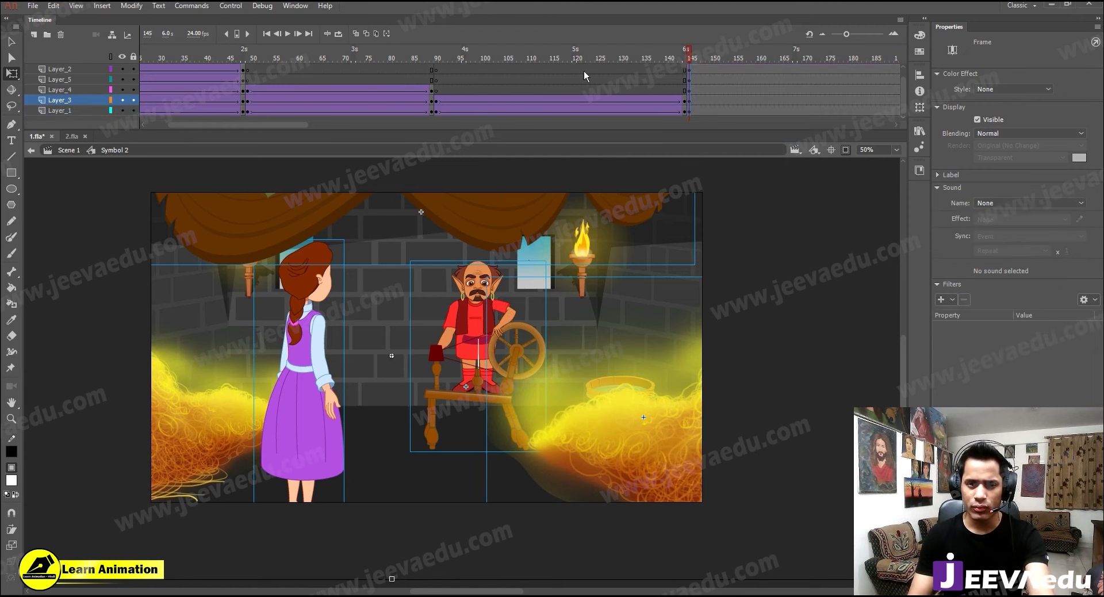
left_click(556, 61)
key("Return")
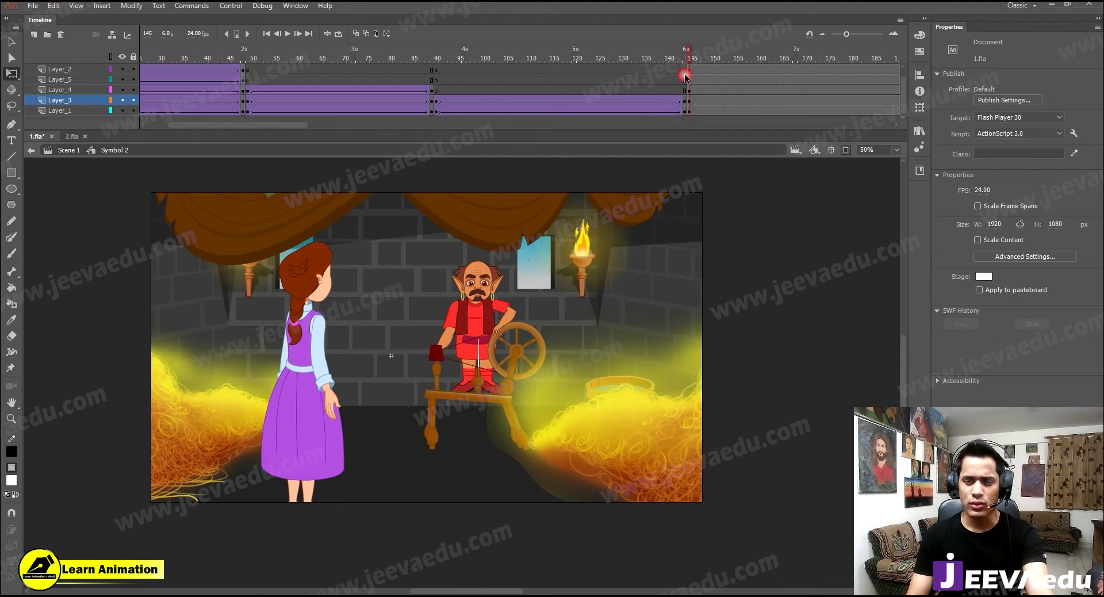
Delete the girl in the purple dress from the shot at frame 145
left_click(332, 412)
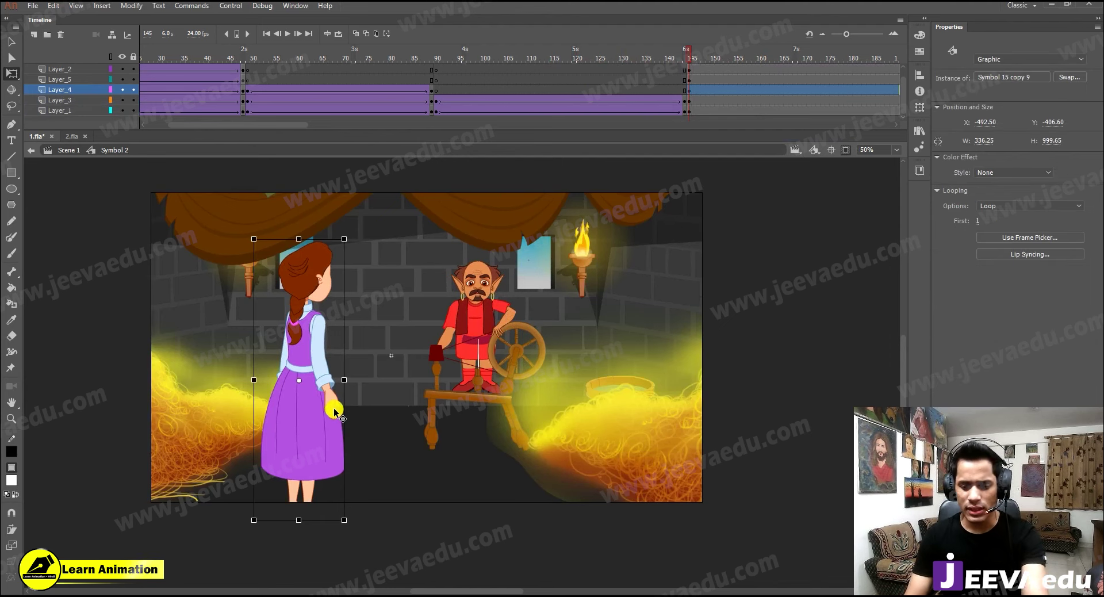
key("Delete")
Try to break apart the spinning-wheel man's symbol at frame 145 to separate the wheel parts, then undo it
left_click(487, 314)
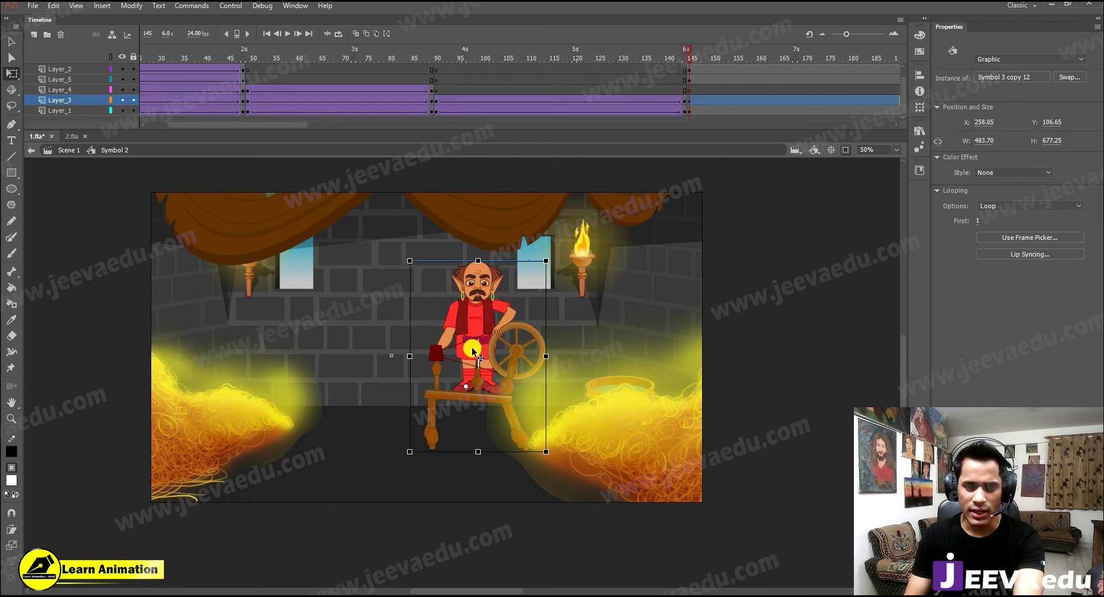
key("ctrl+b")
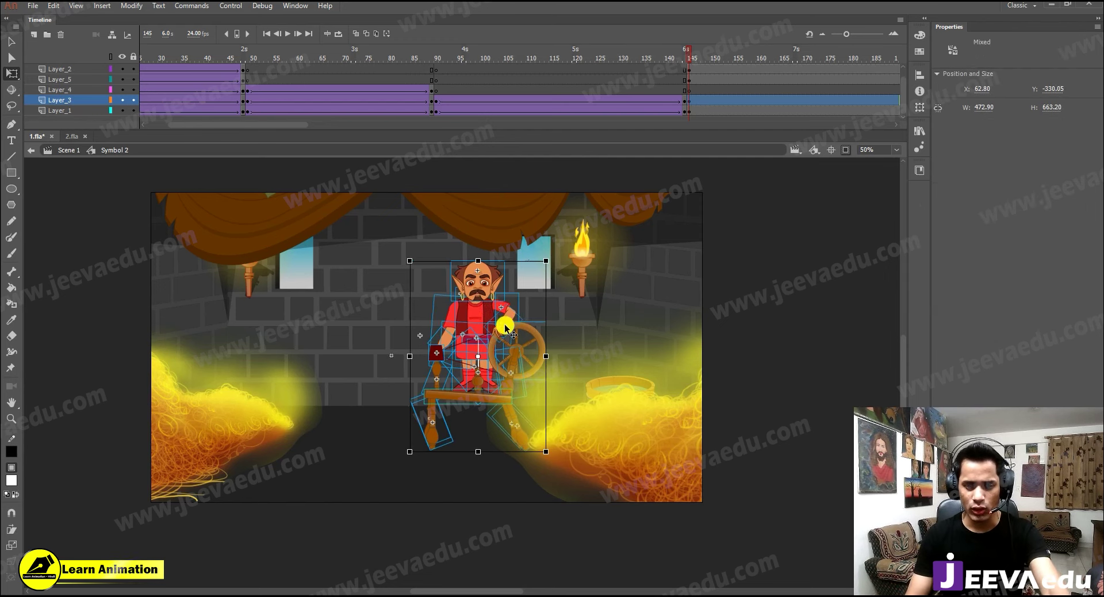
key("z")
left_click(493, 348)
key("v")
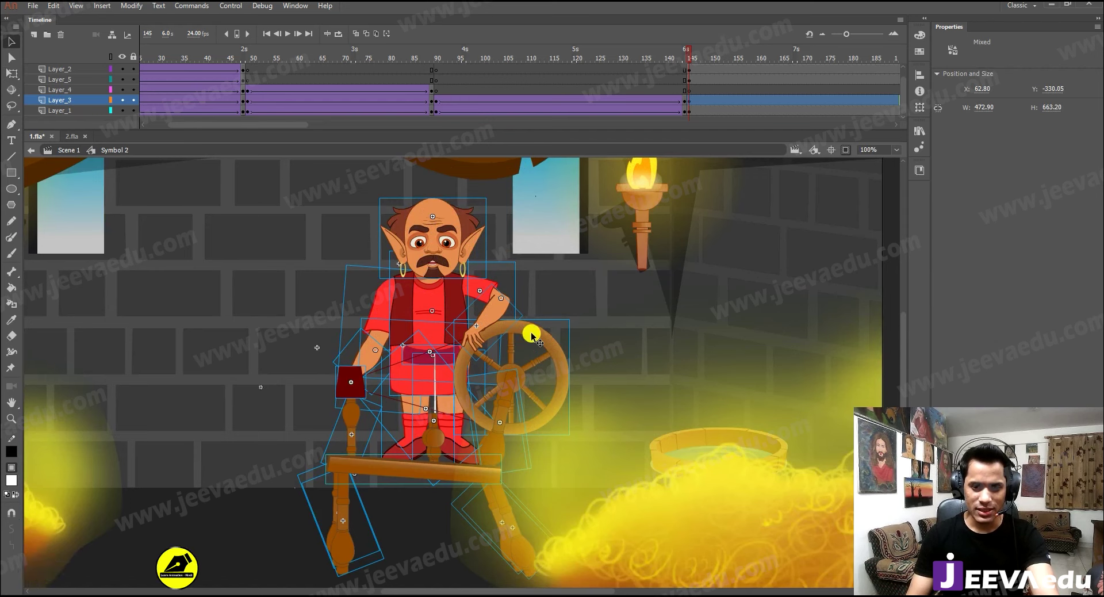
left_click(514, 394, "shift")
left_click(509, 403, "shift")
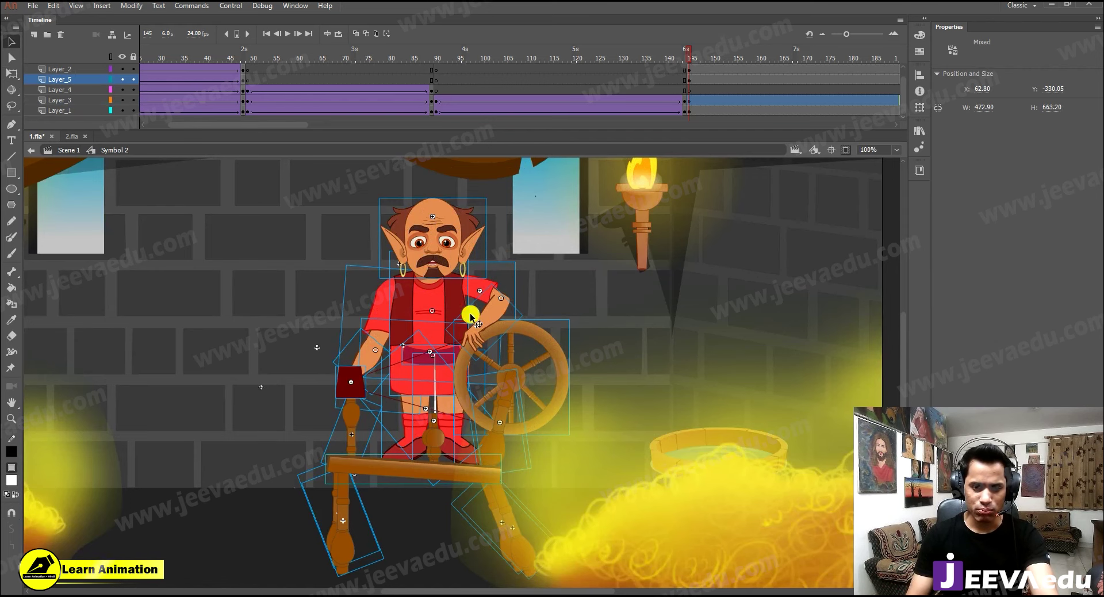
left_click(472, 354)
key("ctrl+z")
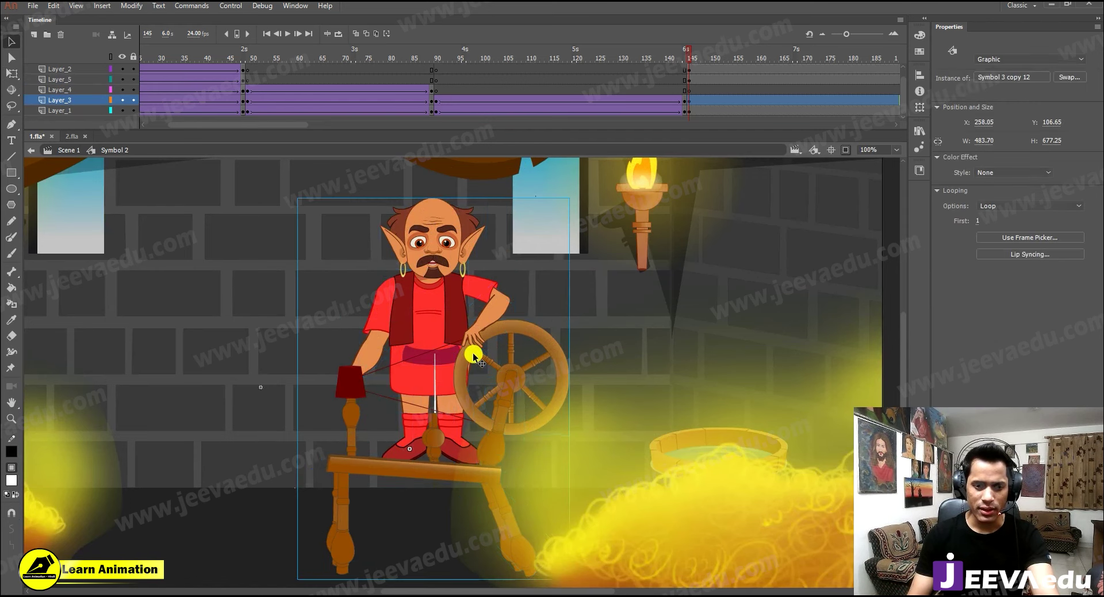
key("z")
key("ctrl+minus")
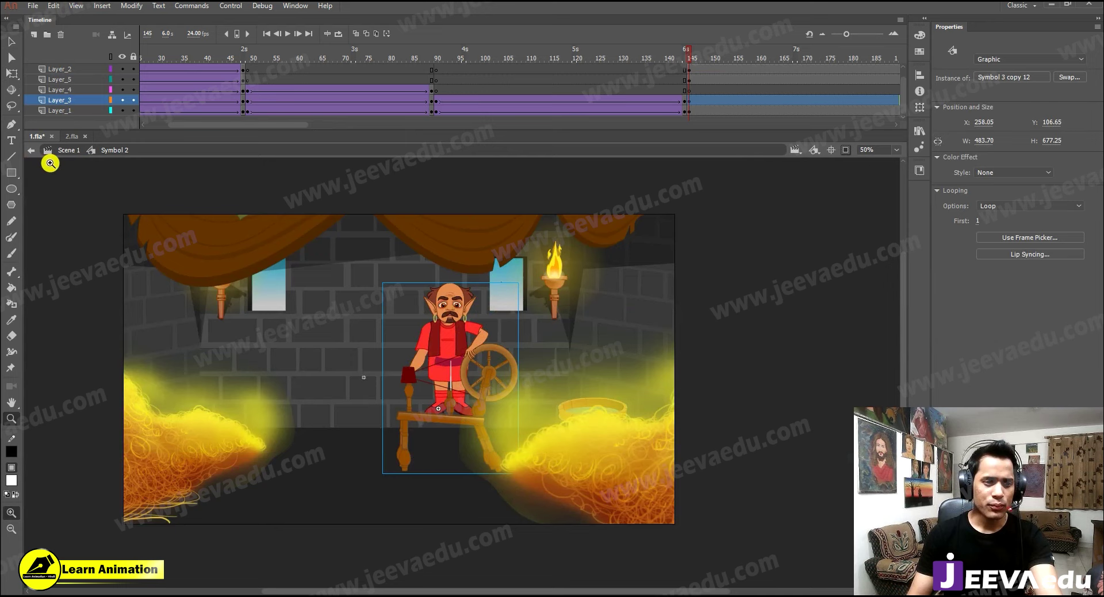
Open 2.fla and break apart the spinning-wheel man's symbol there
left_click(71, 138)
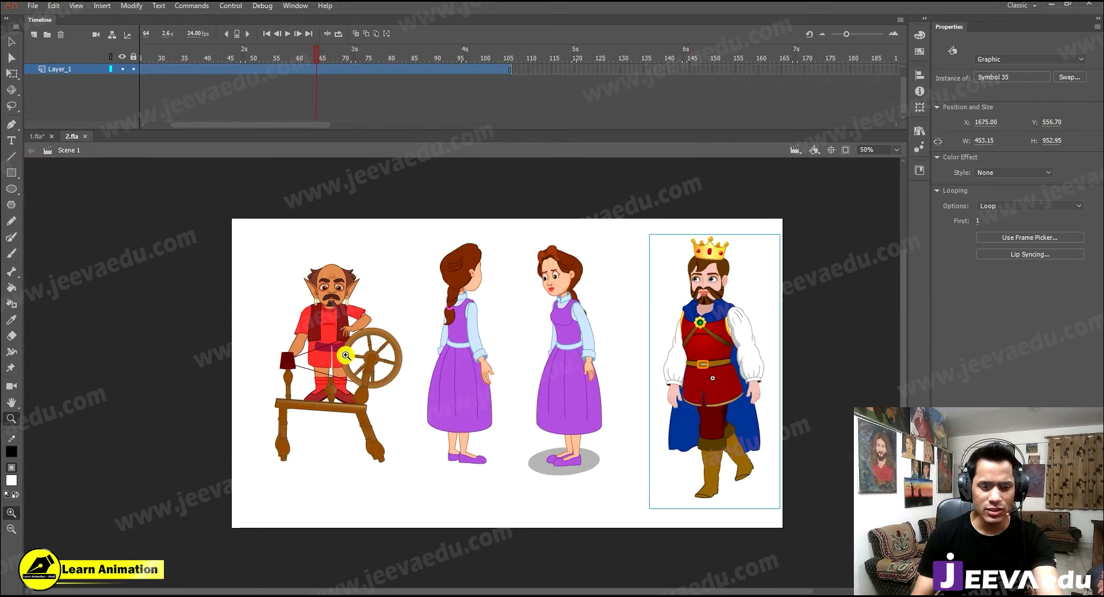
left_click(345, 356)
left_click_drag(470, 488, 456, 429)
key("ctrl+minus")
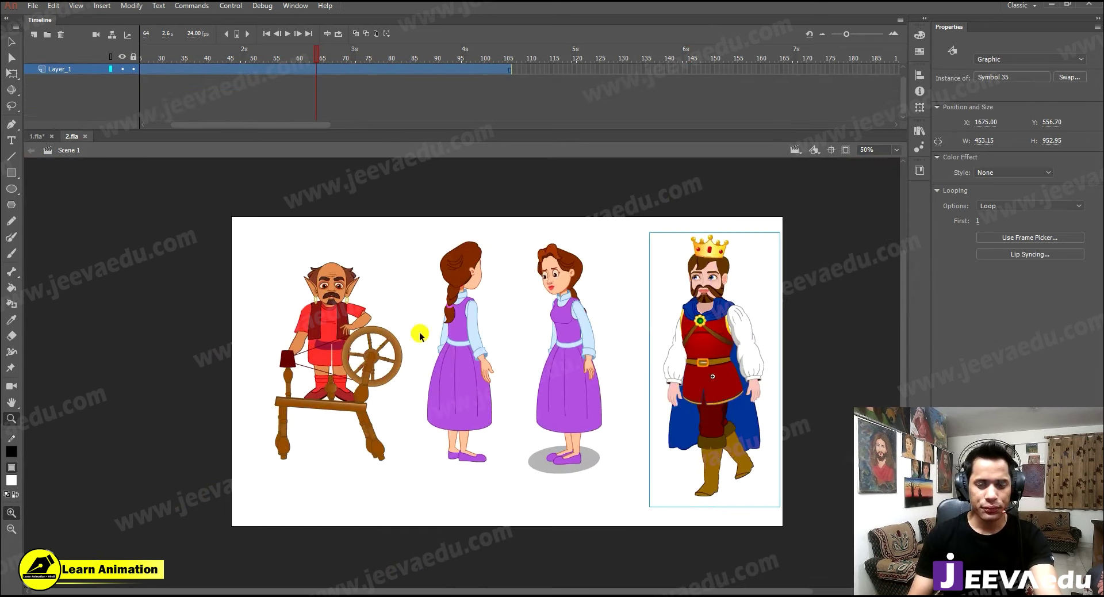
key("v")
left_click(359, 355)
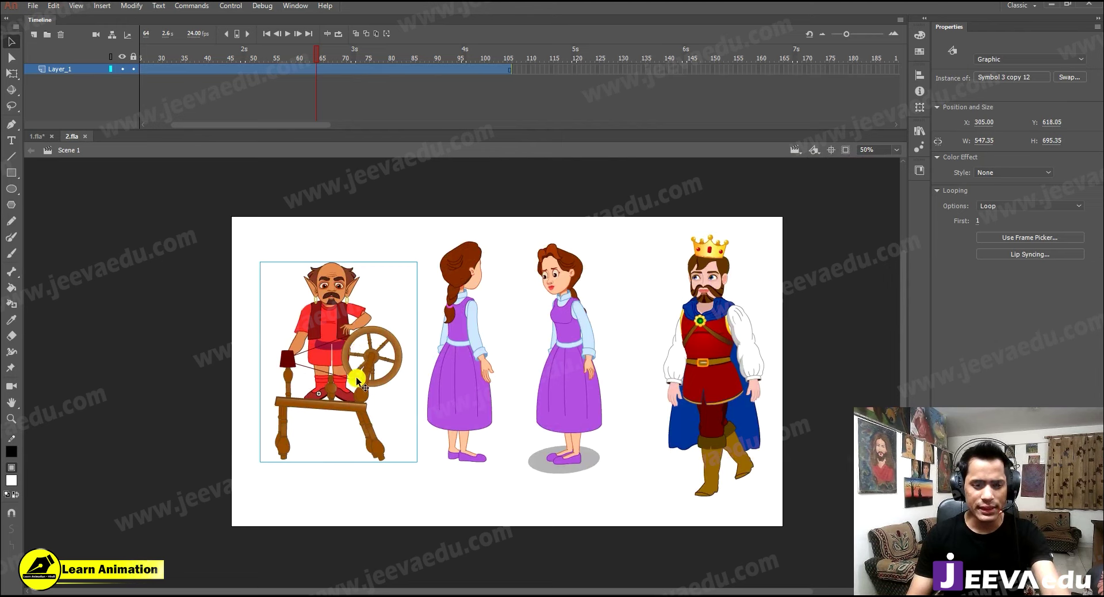
key("ctrl+b")
Delete the man's head and upper-body parts from the broken-apart spinning-wheel artwork
key("z")
left_click(340, 365)
left_click_drag(340, 364, 354, 379)
key("v")
left_click(379, 287)
left_click(474, 230)
key("Delete")
left_click(458, 279)
key("Delete")
left_click_drag(362, 200, 516, 309)
key("Delete")
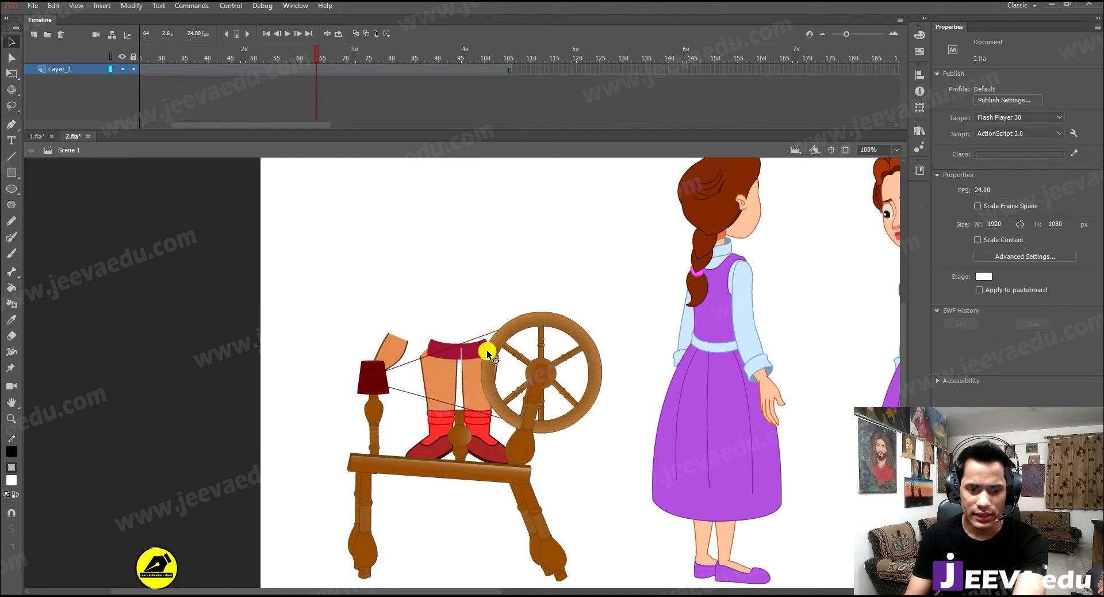
Delete the man's legs, waist cloth and leftover forearm, keeping only the spinning wheel and its stand
left_click(461, 379)
key("Delete")
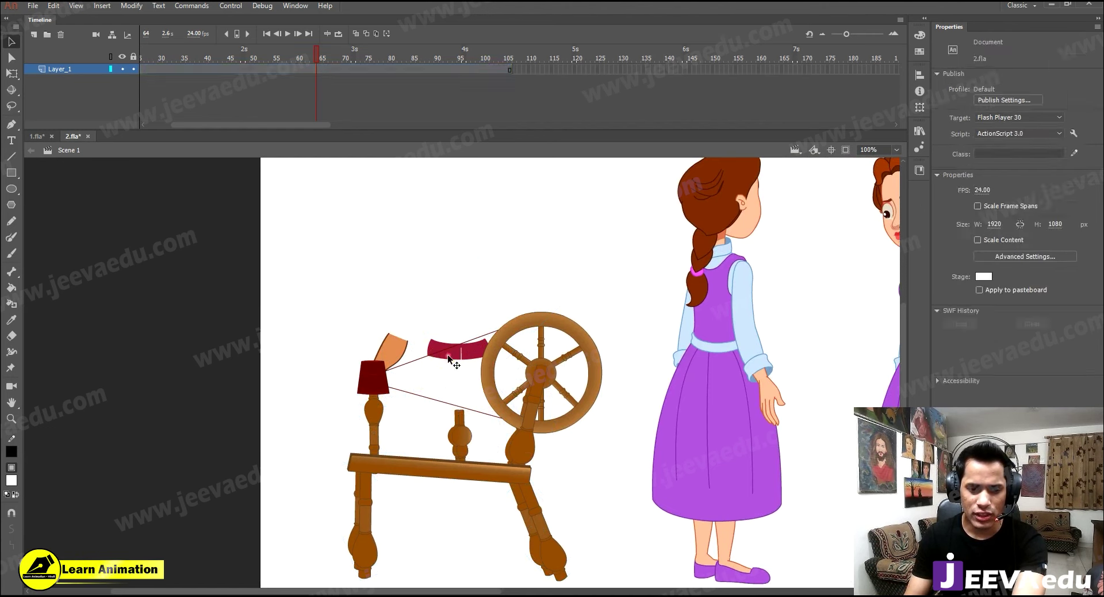
left_click(450, 355)
key("Delete")
left_click(401, 356)
key("Delete")
Convert all remaining spinning-wheel parts into one graphic symbol
left_click_drag(343, 255, 542, 515)
left_click_drag(330, 283, 559, 578)
key("F8")
key("Return")
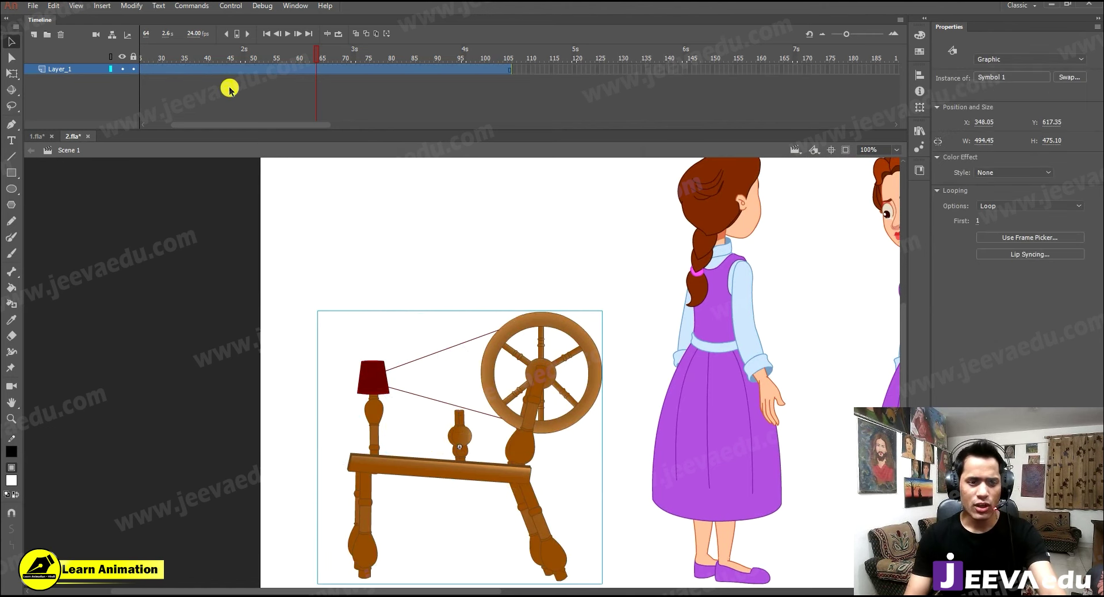
Copy the spinning-wheel symbol into the frame 145 shot of 1.fla, putting duplicate library items into a folder
left_click(36, 137)
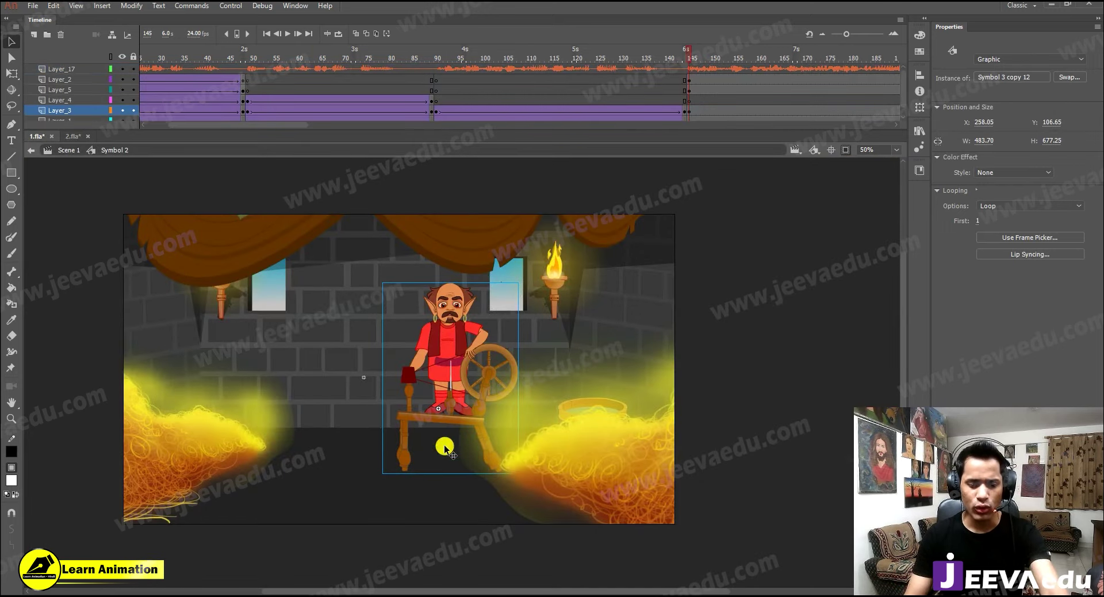
key("ctrl+v")
left_click(519, 314)
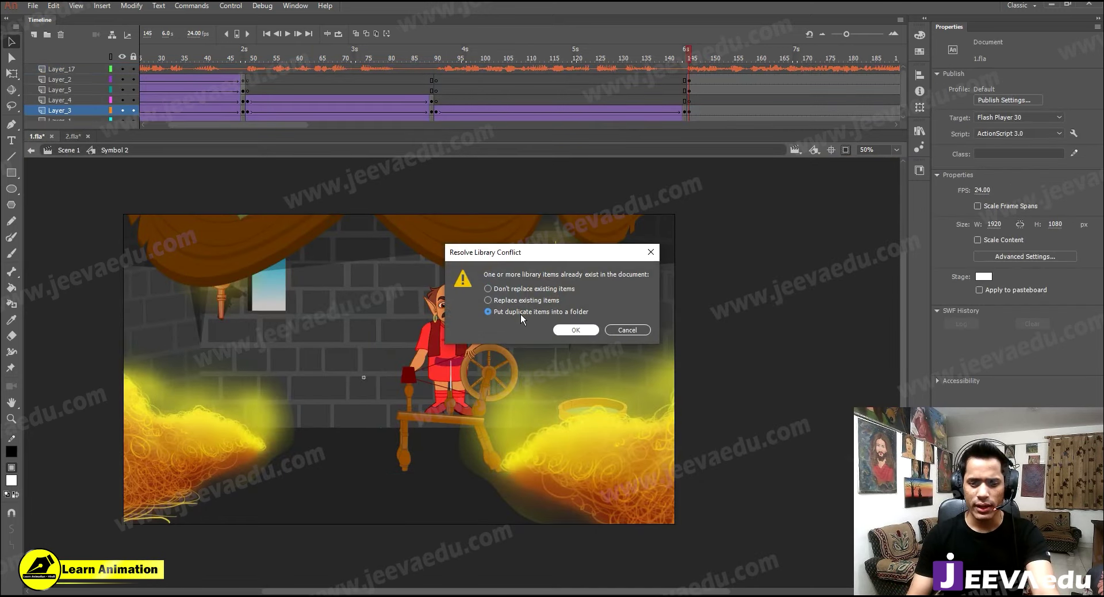
left_click(570, 331)
Position the pasted spinning wheel in the middle of the room and delete the old spinning-wheel man
left_click_drag(478, 343, 451, 354)
left_click(447, 300)
key("Delete")
Raise the brown curtain at frame 145 so it hangs mostly above the stage's upper edge
key("z")
left_click(448, 395, "alt")
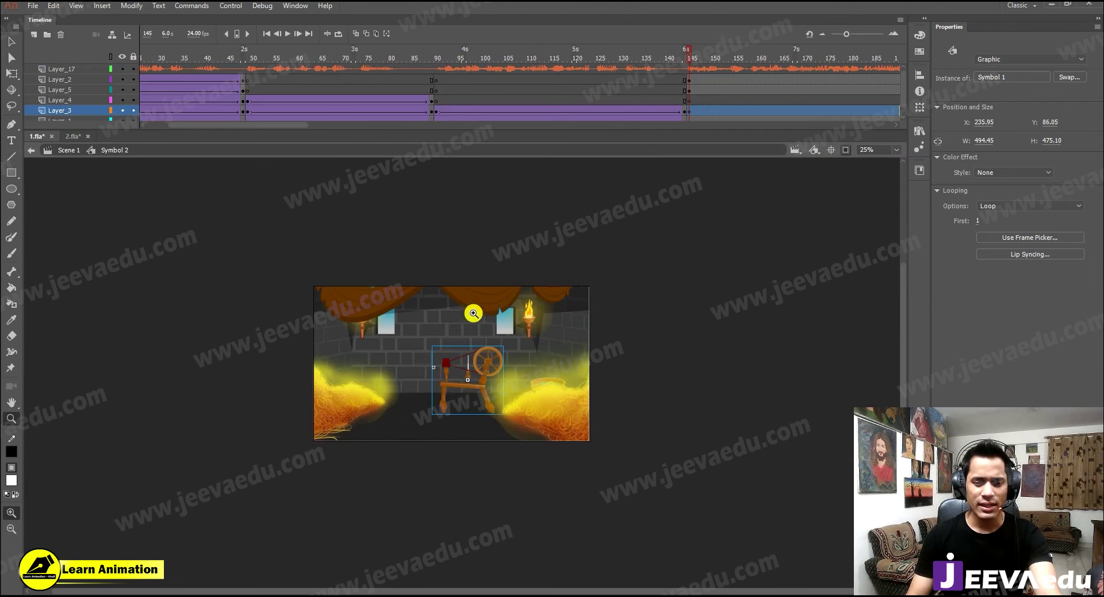
key("v")
left_click(485, 299)
left_click_drag(489, 308, 486, 293)
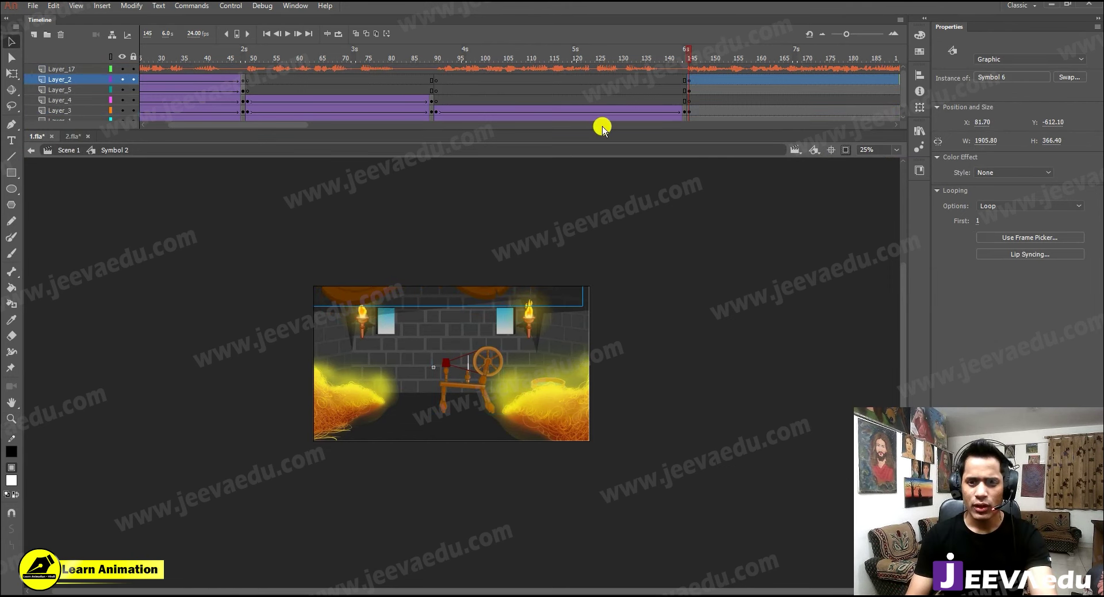
Shift the right hay pile slightly outward and nudge the room background a little right and down
key("z")
left_click(500, 396)
left_click_drag(503, 399, 557, 412)
key("v")
left_click(525, 396)
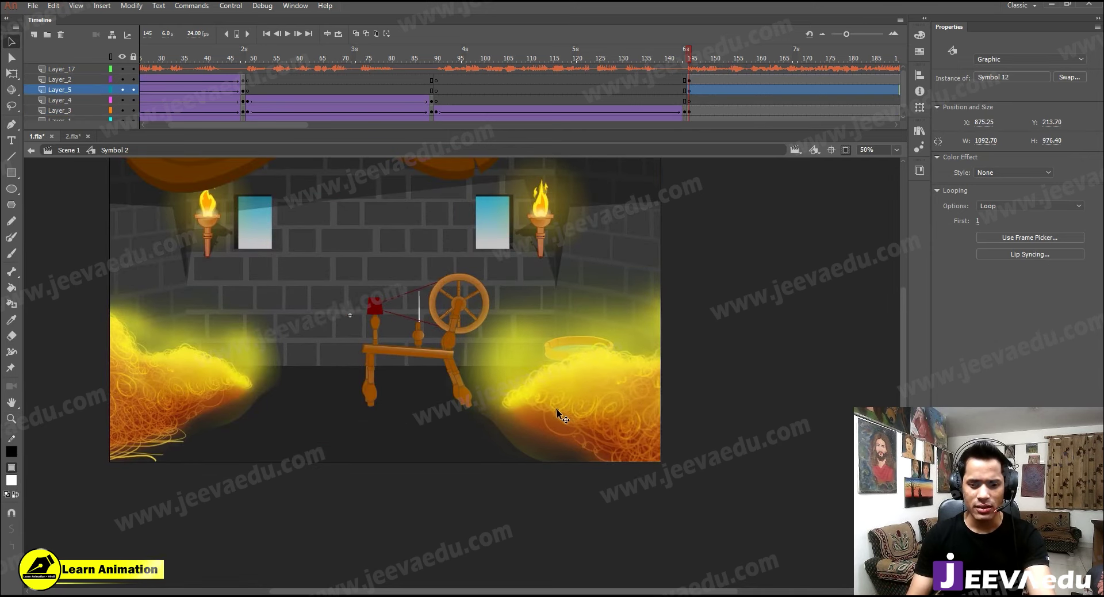
left_click(325, 364)
key("ctrl+minus")
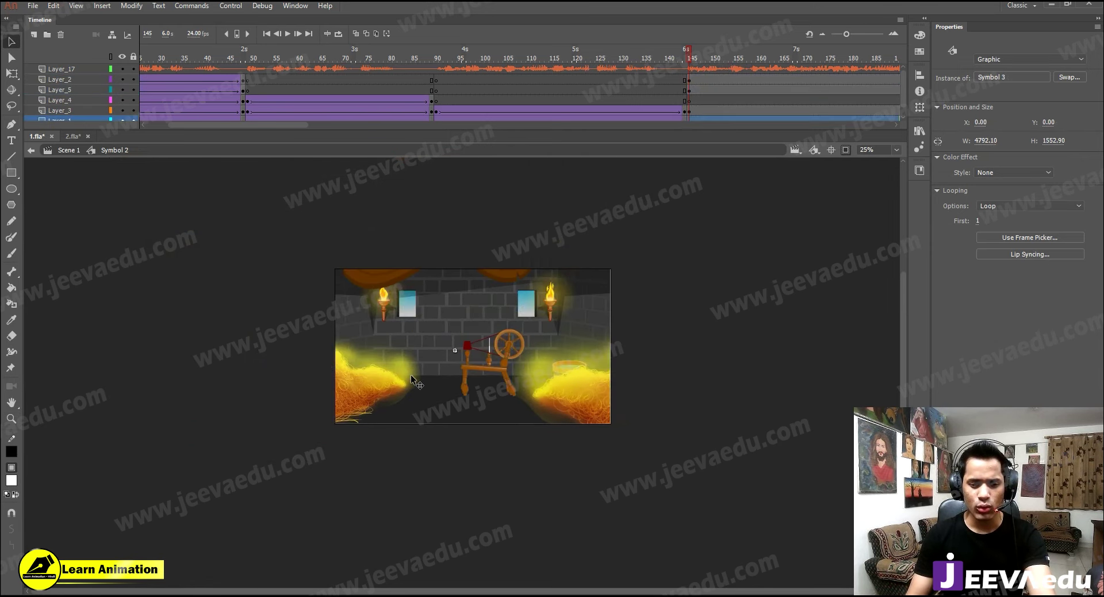
left_click_drag(416, 380, 419, 385)
Move the right hay pile further right and reposition the curtain slightly lower and to the left
left_click(550, 383)
left_click_drag(561, 389, 573, 390)
left_click(498, 285)
left_click_drag(499, 292, 489, 294)
key("z")
left_click(470, 391)
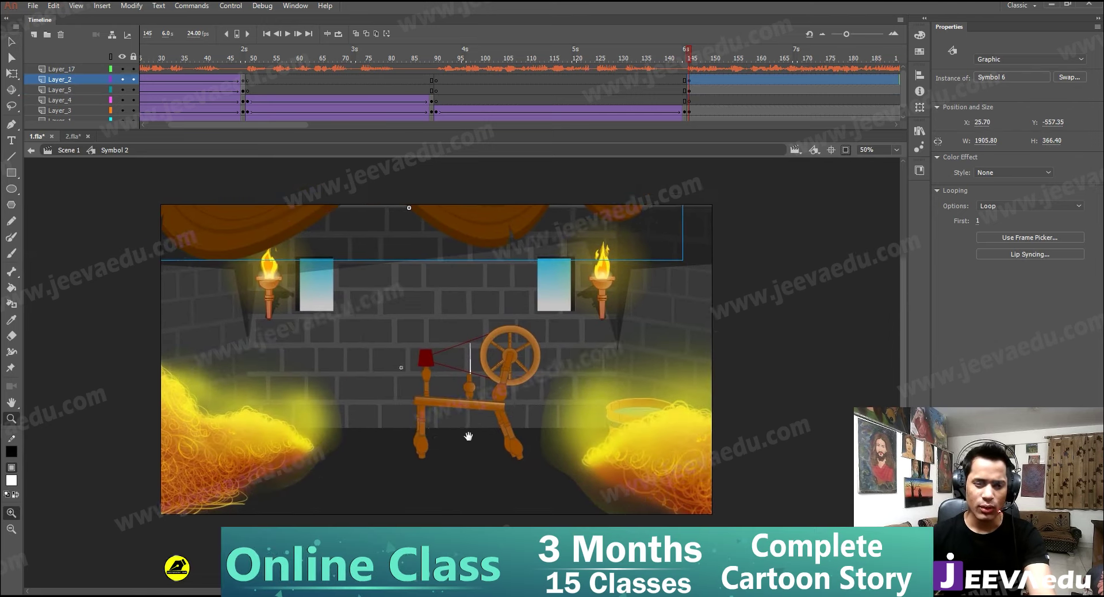
Move the curtain and hay keyframes at frame 145 down onto Layer_5 and Layer_4, and play back the shot's voice track
left_click(677, 56)
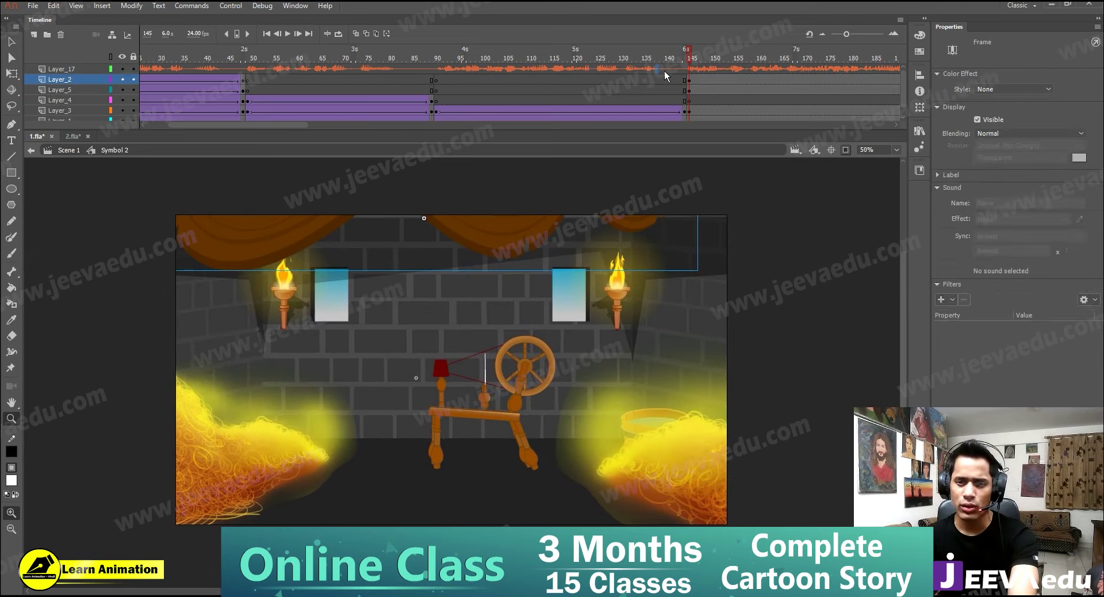
key("Return")
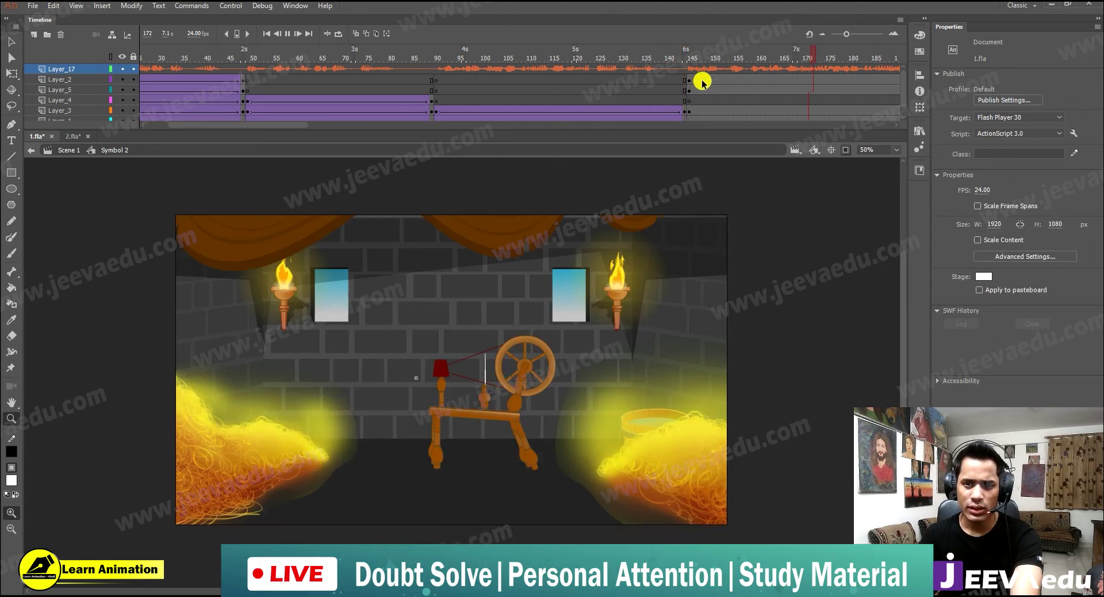
left_click_drag(690, 87, 689, 90)
left_click_drag(690, 90, 693, 100)
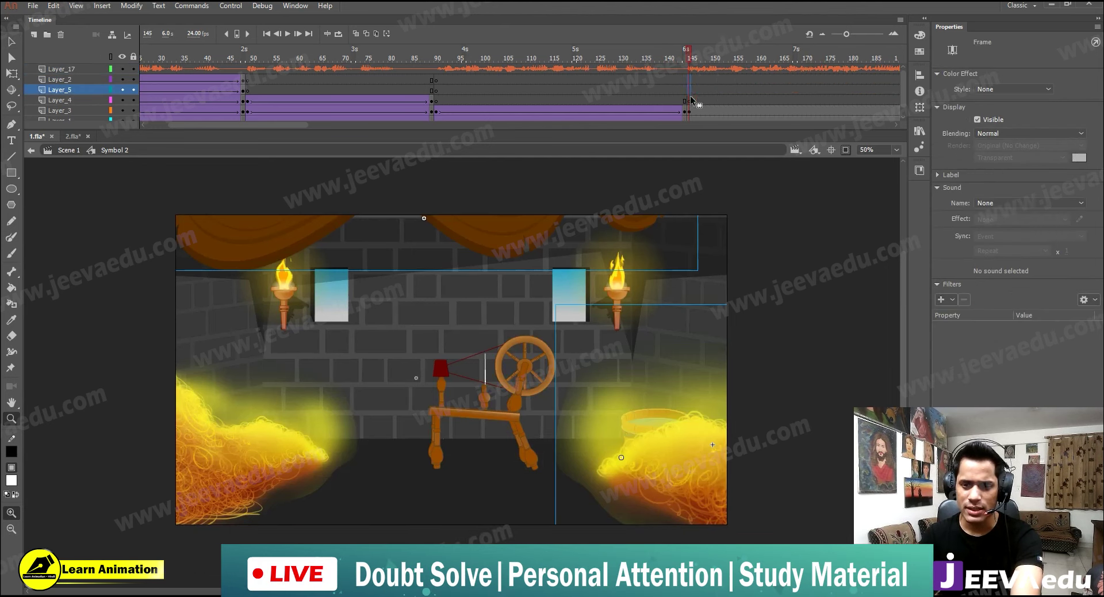
left_click(678, 68)
key("Return")
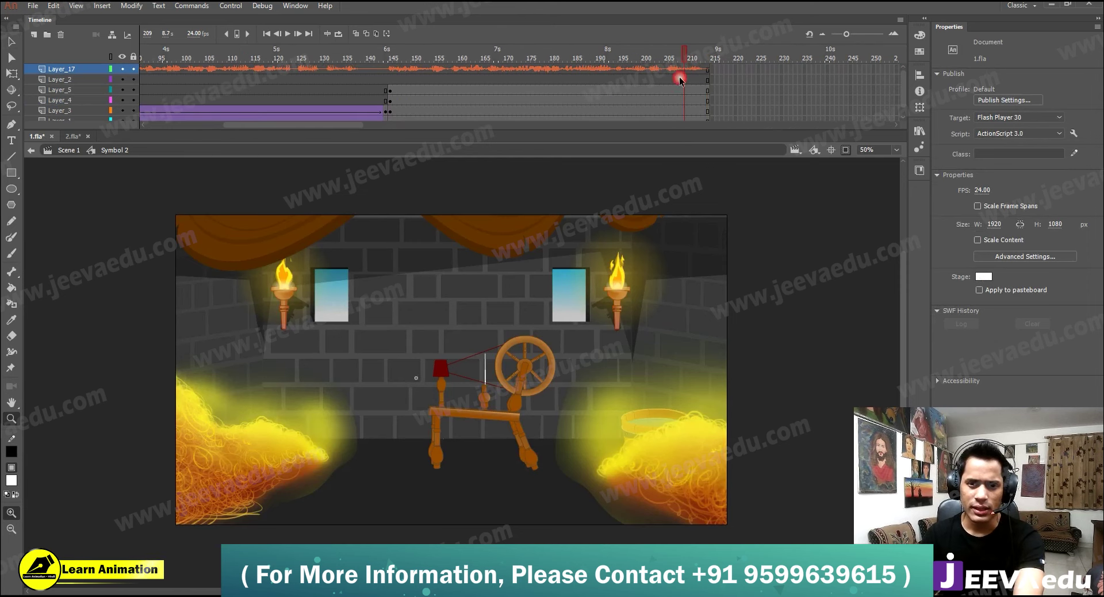
Add end keyframes at frame 214 on Layer_5, Layer_4, Layer_3 and Layer_1, and create classic tweens from frame 145
left_click_drag(707, 89, 708, 124)
left_click_drag(697, 81, 671, 92)
right_click(675, 96)
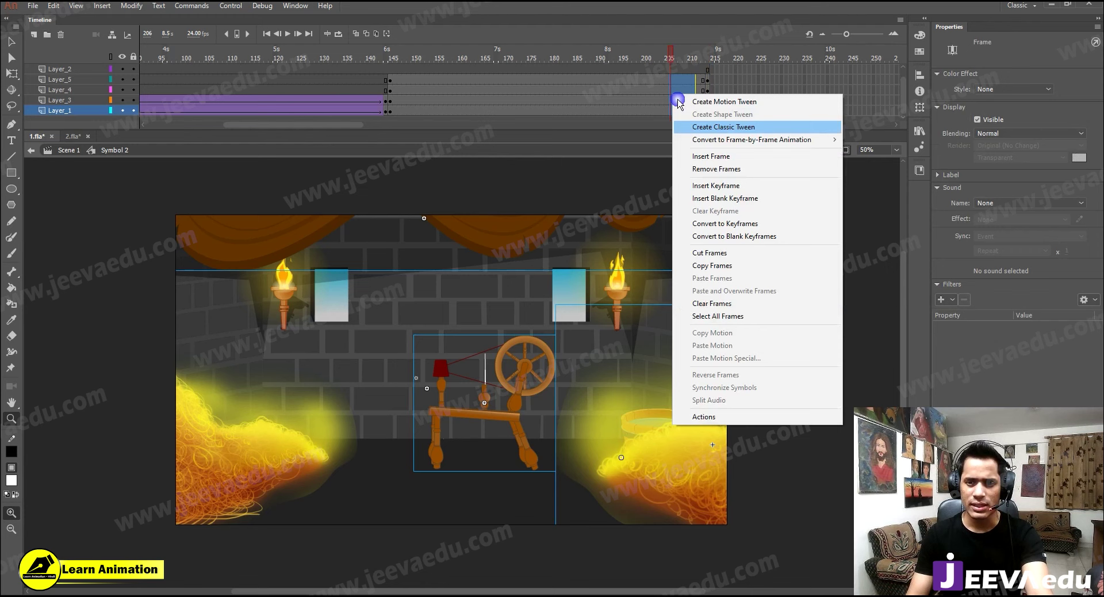
left_click(698, 126)
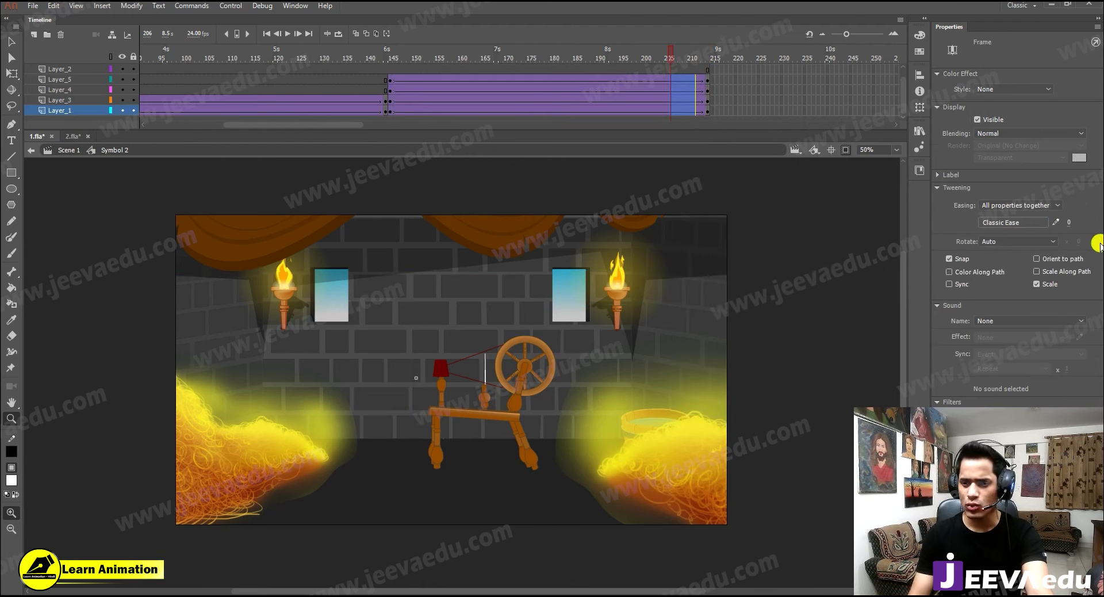
Apply a custom ease curve with a gentle start and a gentle end to the new tweens
left_click(1056, 222)
left_click_drag(410, 377, 508, 401)
left_click(692, 210)
left_click_drag(600, 266, 586, 188)
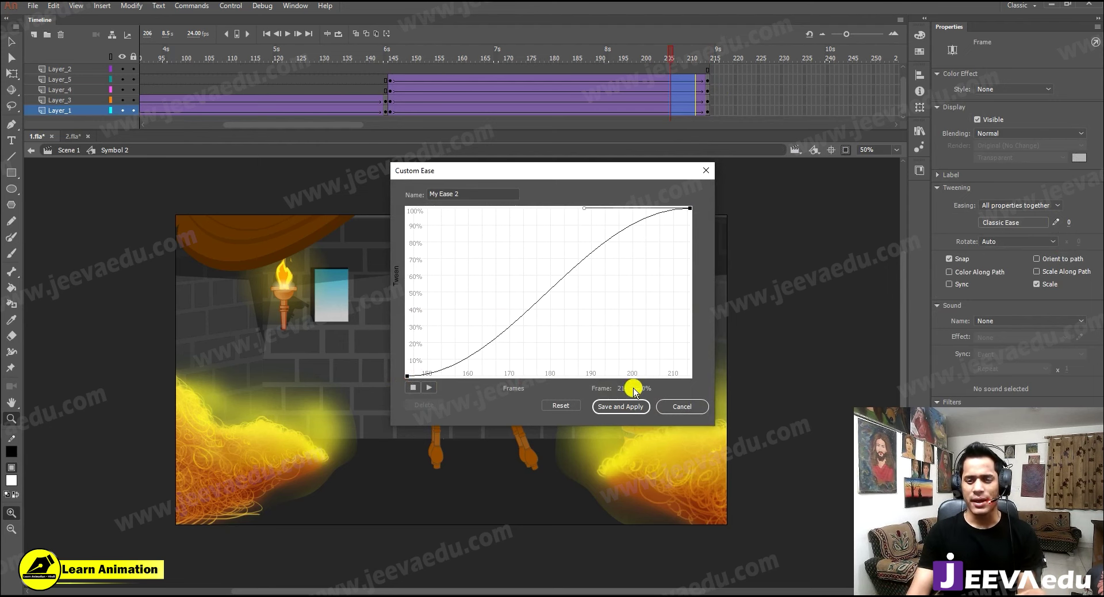
left_click(632, 406)
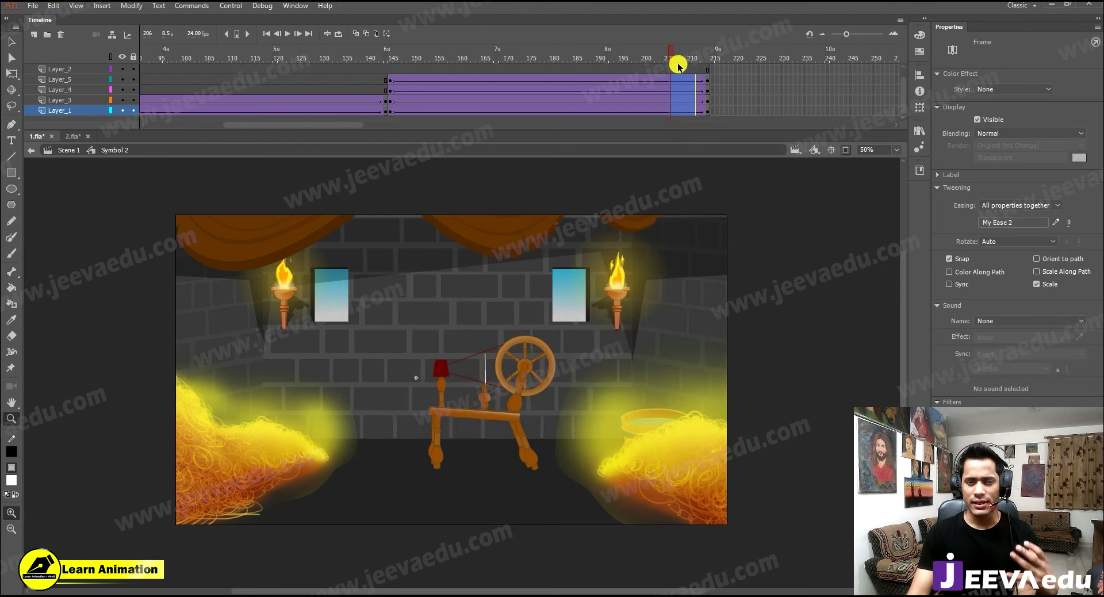
Scale all the artwork at frame 214 to 105% for a slow push-in
key("Return")
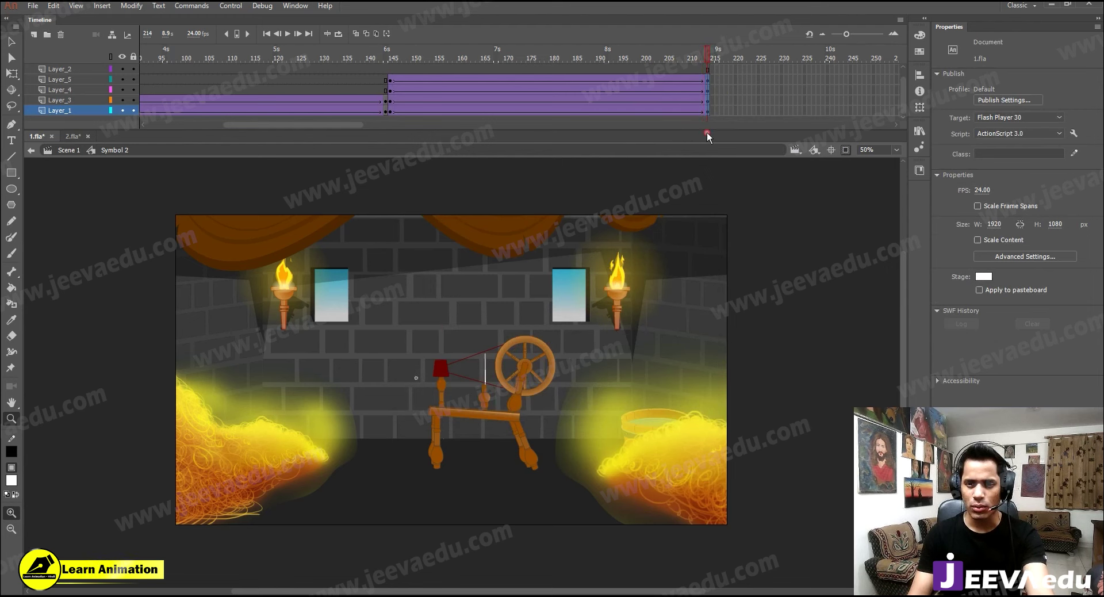
key("ctrl+a")
key("ctrl+alt+s")
type("10")
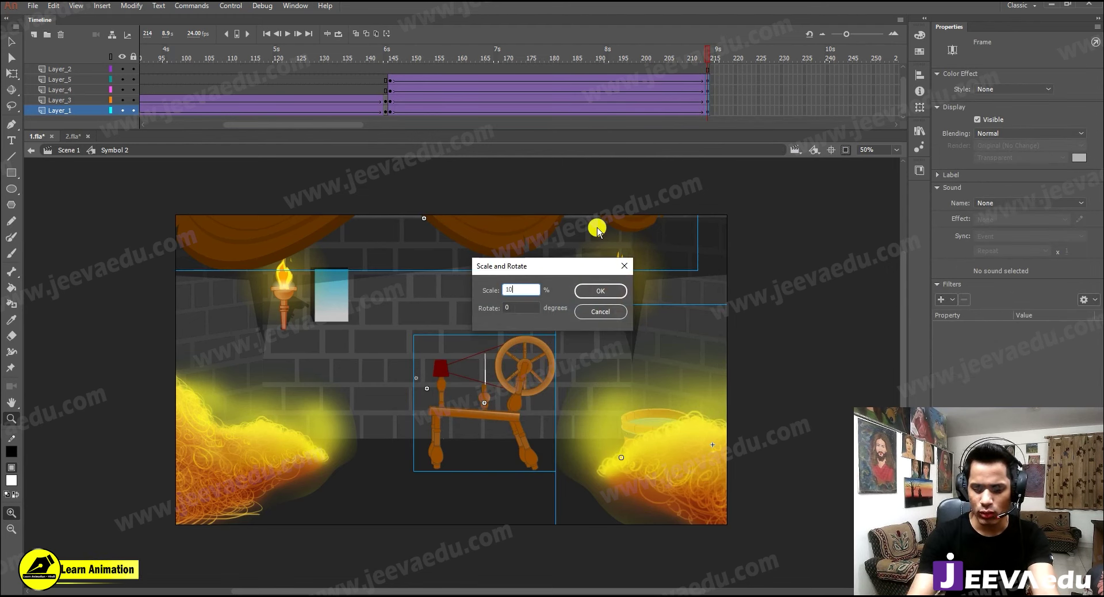
key("Return")
key("v")
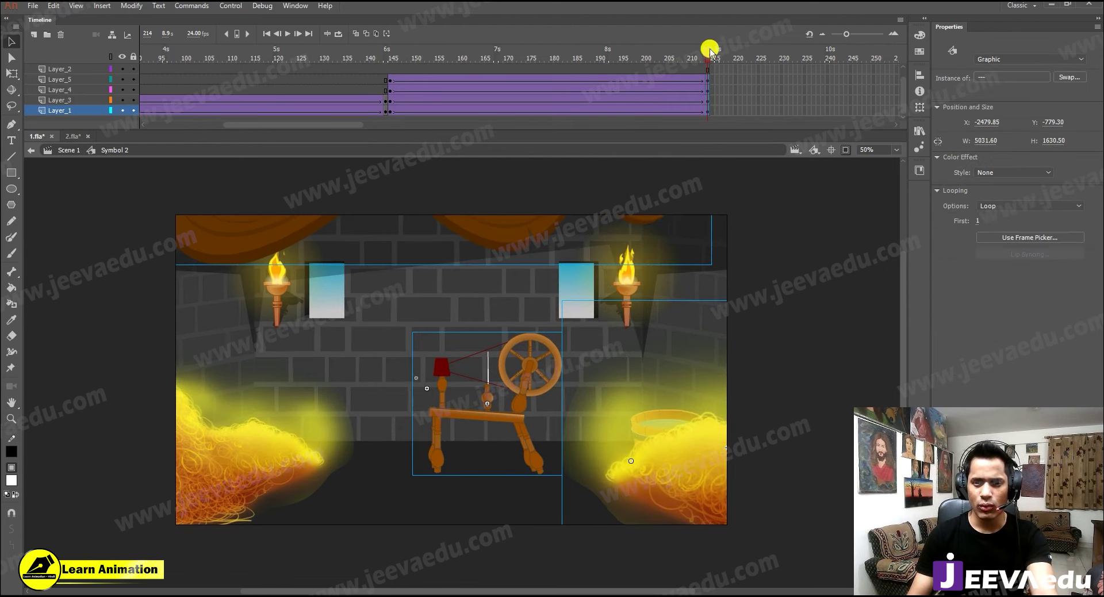
Scale the curtain alone at frame 214 up by a further 105% and preview the shot's motion
left_click(711, 50)
left_click(536, 235)
key("ctrl+alt+s")
key("Return")
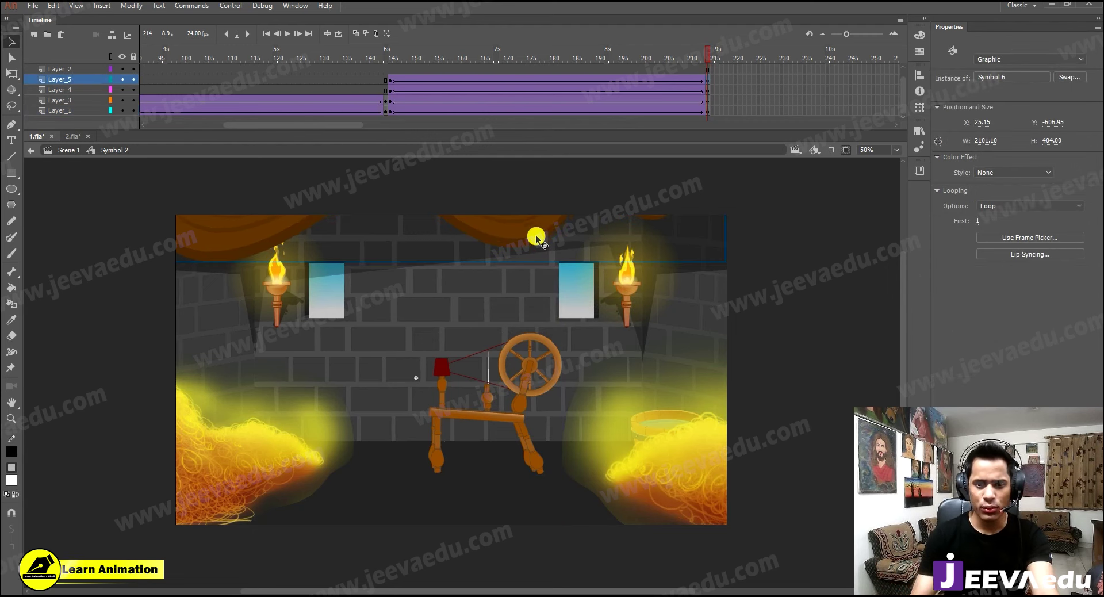
left_click_drag(606, 41, 272, 119)
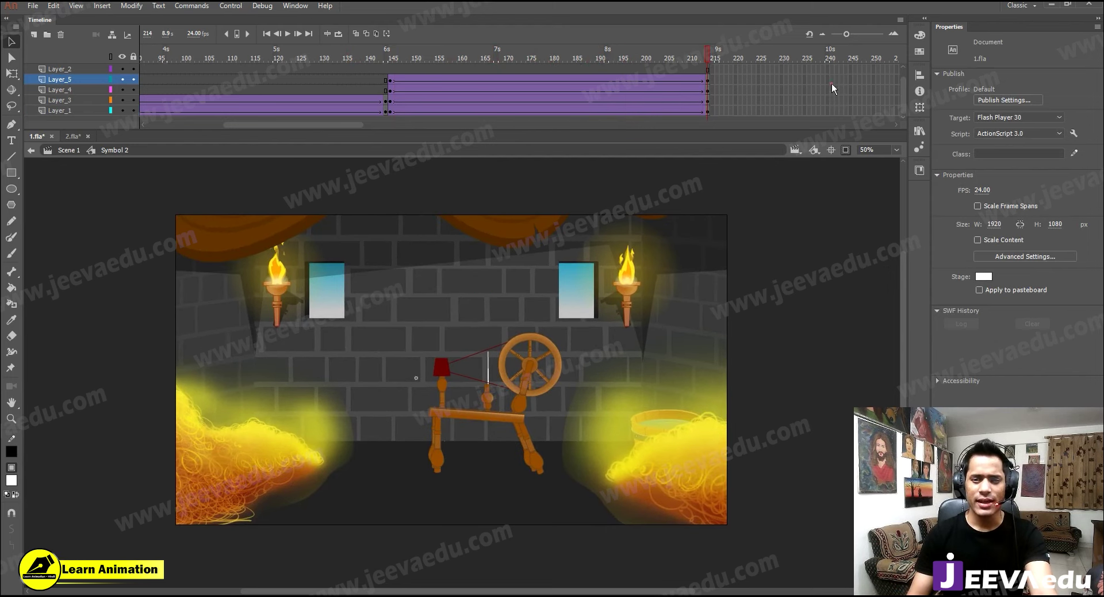
Copy the voice layer, Layer_17, from the Symbol 2 timeline into Scene 1 above Layer_1
scroll(596, 75, "up", 1)
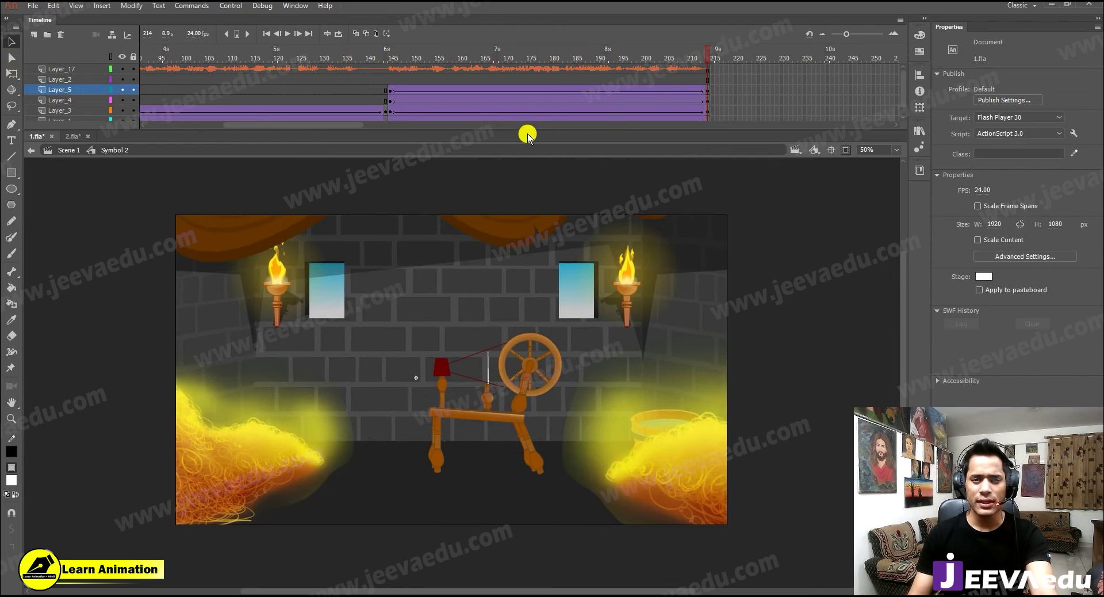
left_click_drag(529, 130, 529, 175)
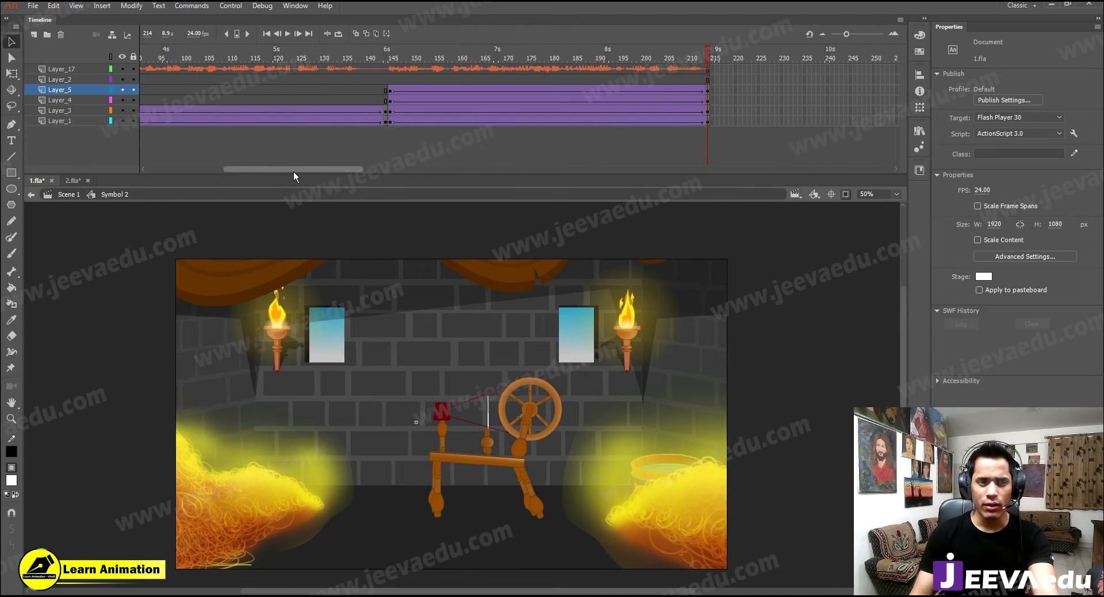
left_click_drag(293, 170, 157, 169)
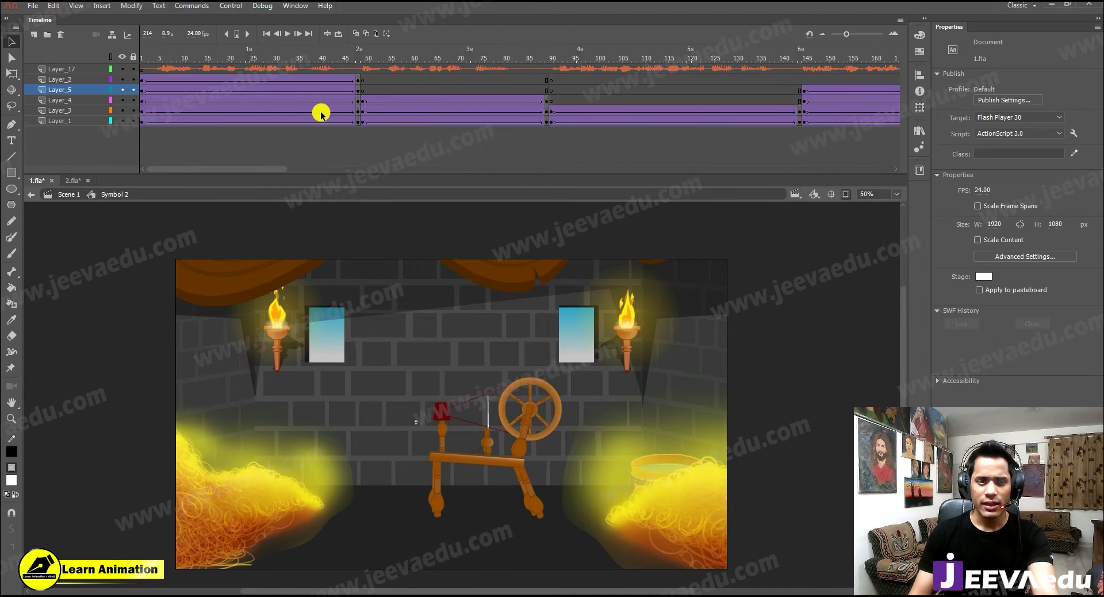
right_click(78, 68)
left_click(115, 170)
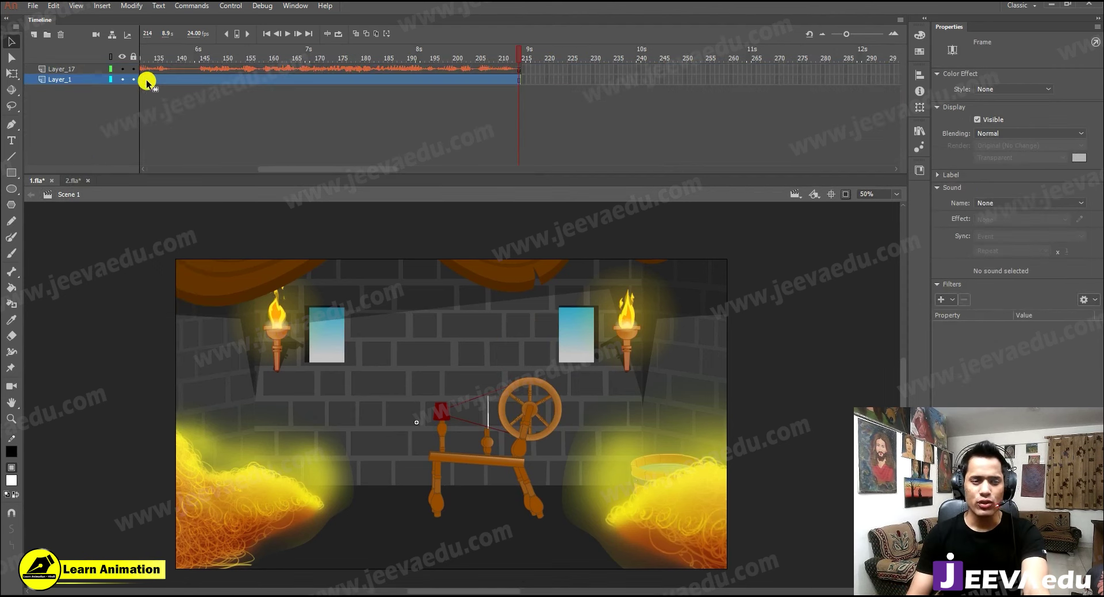
left_click(147, 83)
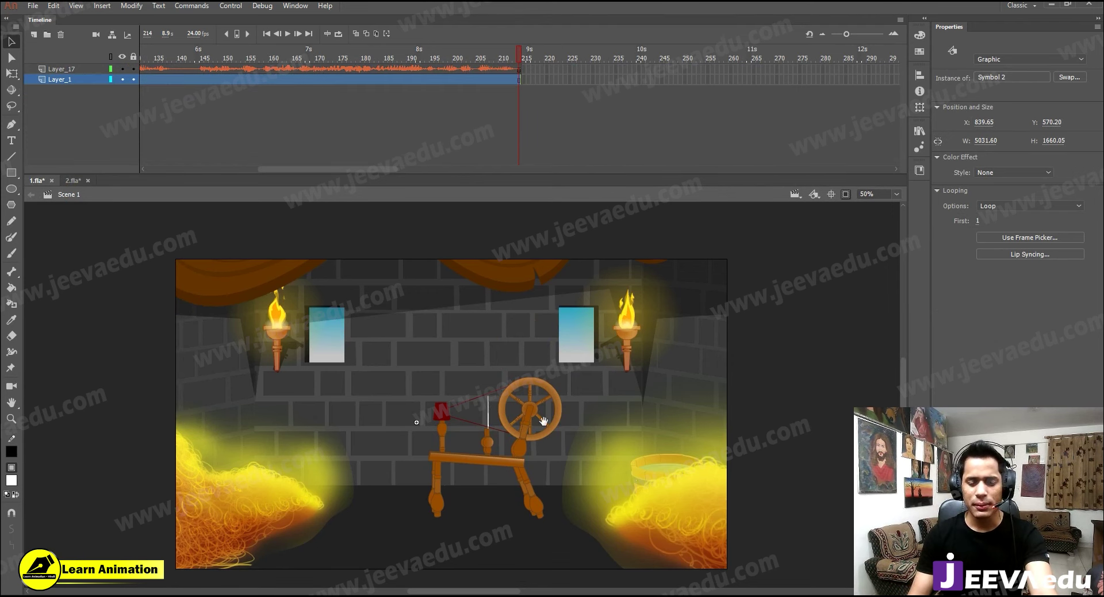
Play the whole animation from frame 1 in Scene 1 to check all the shots against the voice track
left_click_drag(544, 421, 568, 409)
left_click_drag(585, 174, 581, 107)
left_click_drag(552, 295, 552, 301)
key("Return")
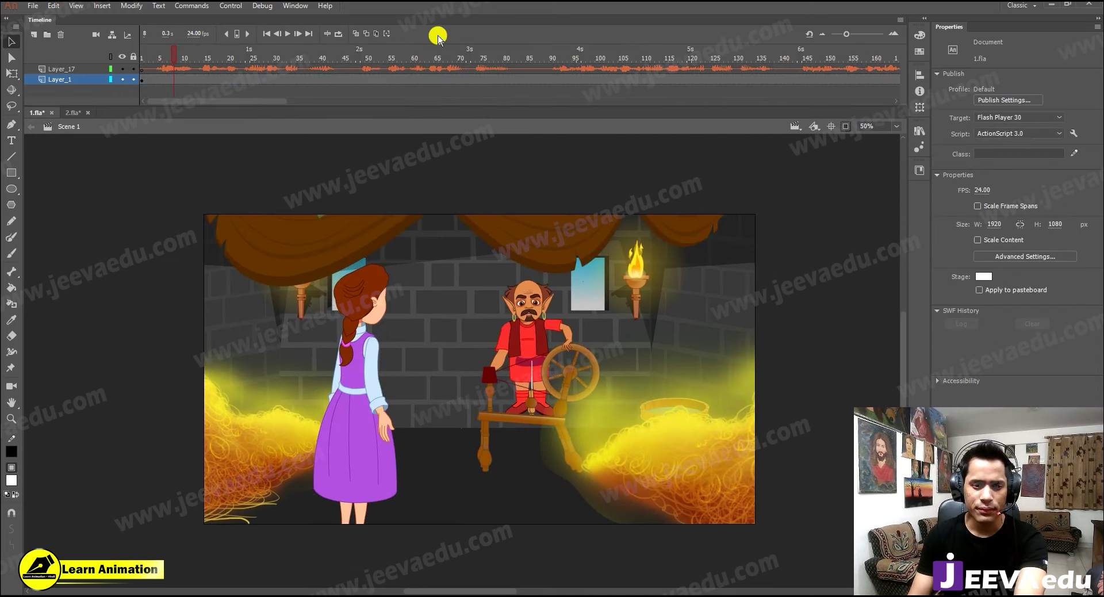
left_click(142, 58)
key("Return")
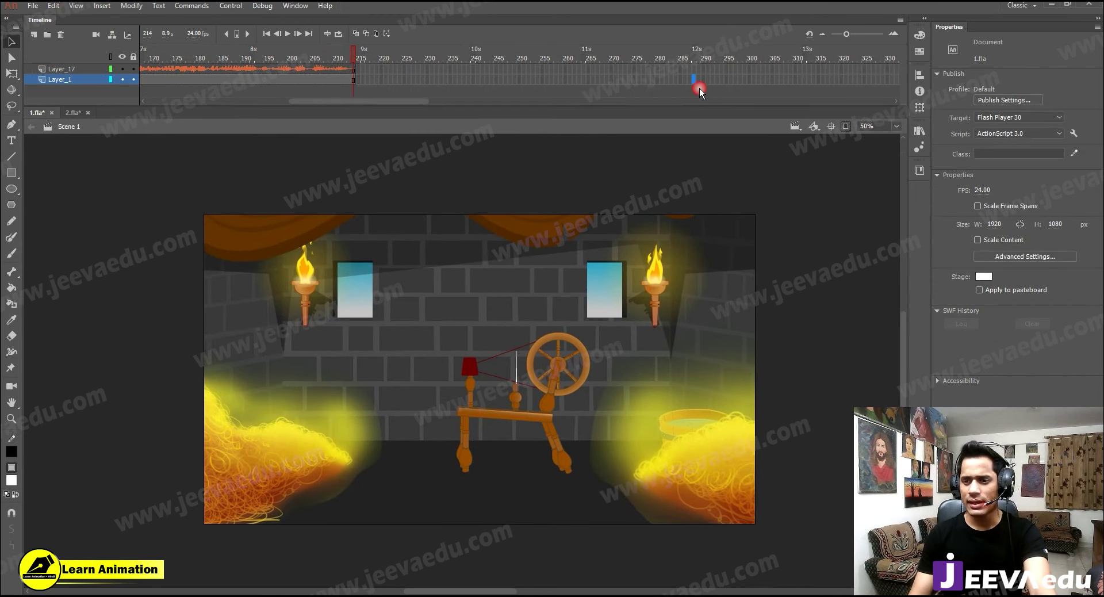
In the document's publish settings, set JPEG quality to 100 and the audio stream to MP3, 128 kbps, Best quality
left_click(1016, 102)
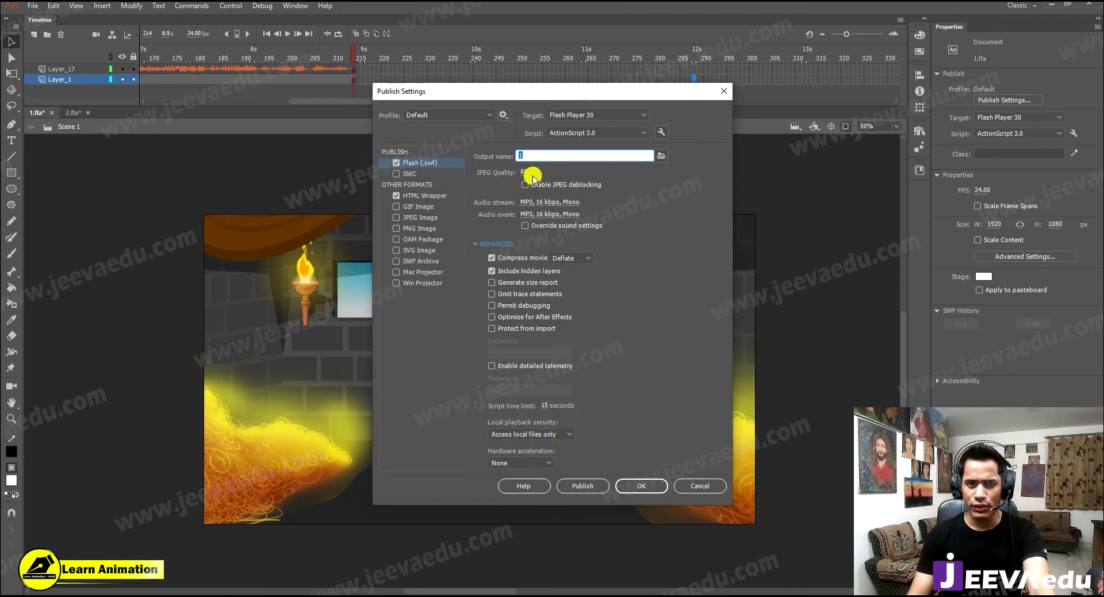
left_click_drag(526, 172, 605, 182)
left_click(547, 202)
left_click(530, 325)
left_click(528, 363)
left_click(527, 308)
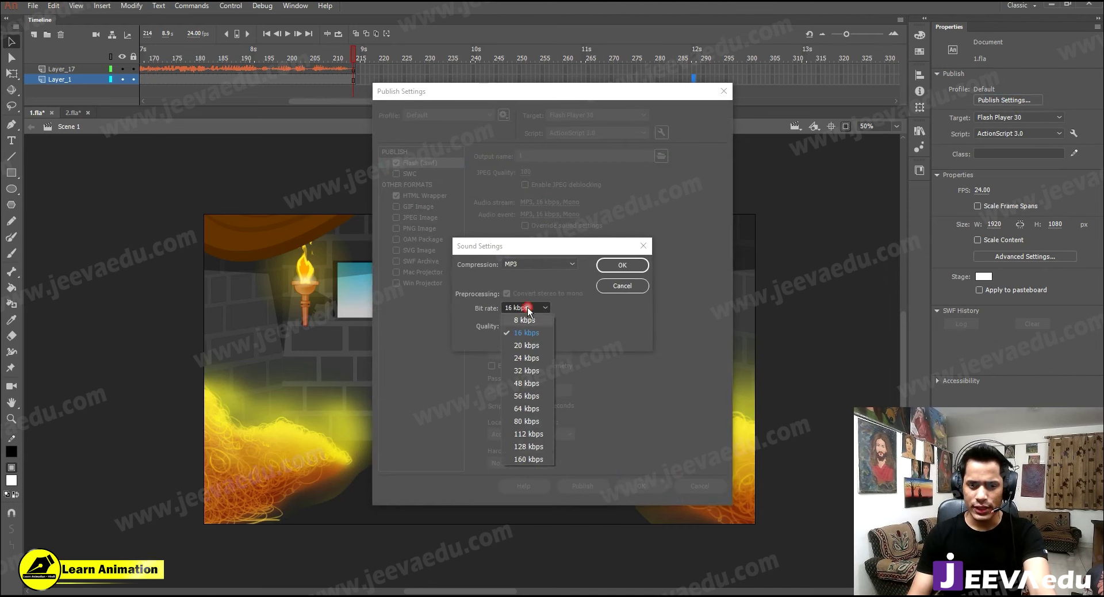
left_click(529, 450)
left_click(620, 264)
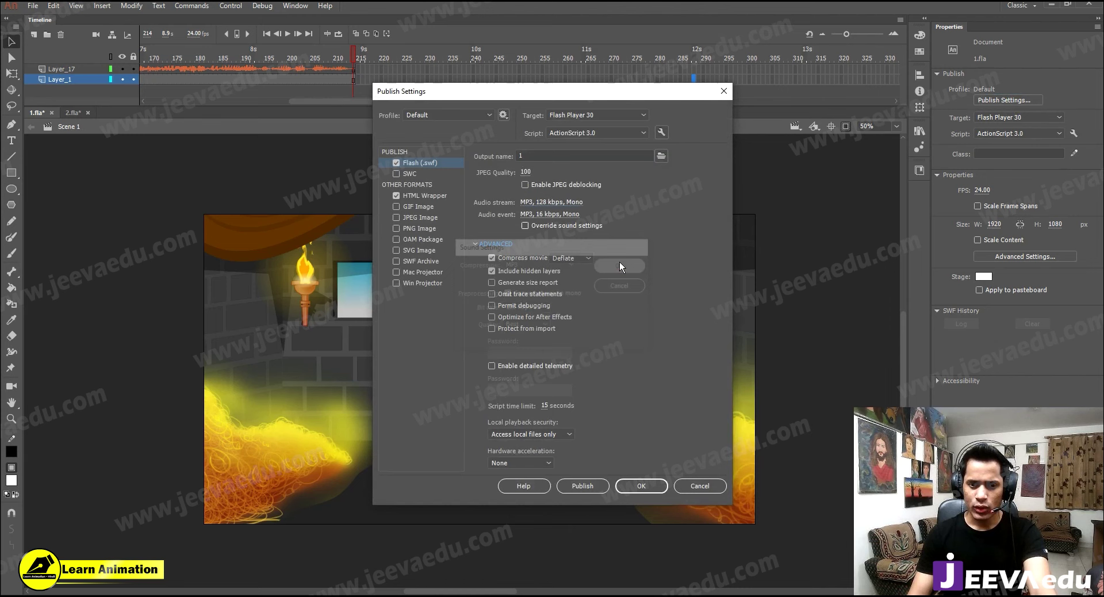
Set the audio event compression to MP3 at 128 kbps with Best quality and apply the publish settings
left_click(563, 214)
left_click(533, 320)
left_click(532, 361)
left_click(529, 309)
left_click(525, 447)
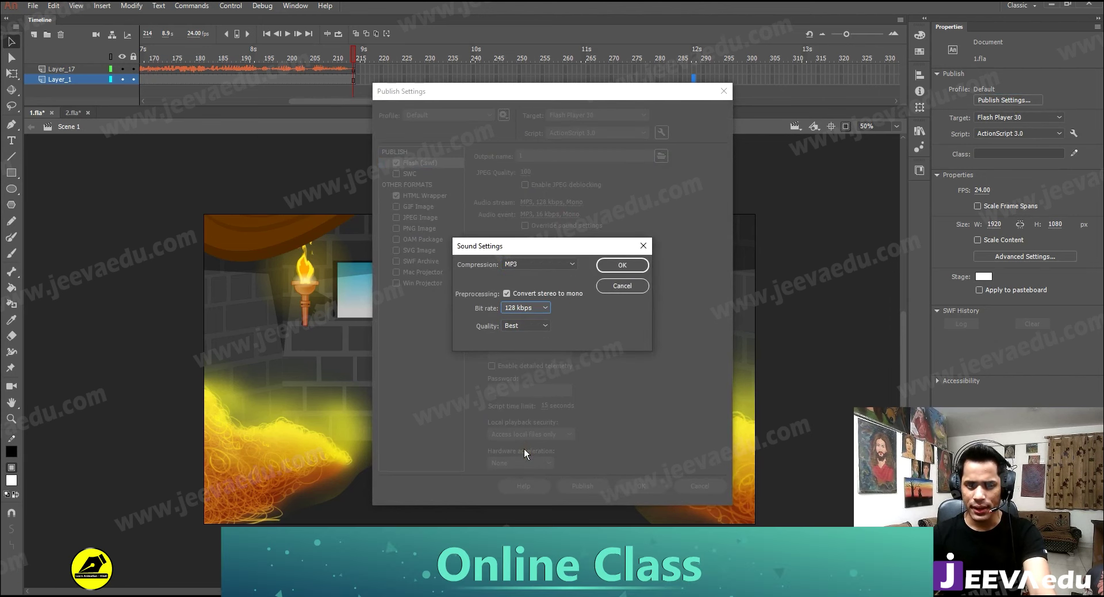
left_click(623, 266)
left_click(643, 486)
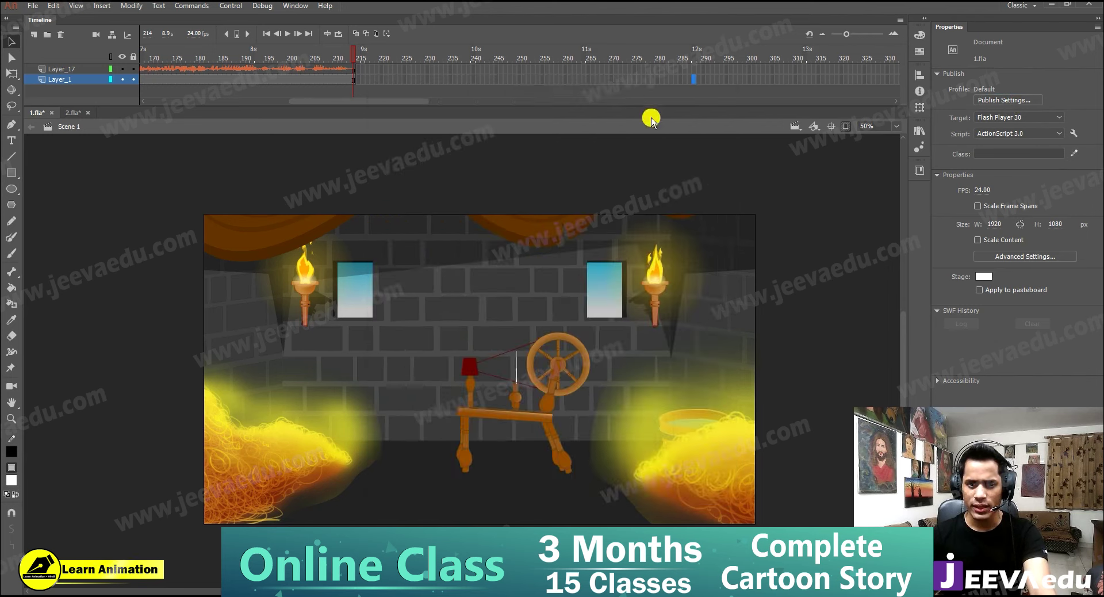
Export the animation as a 1920 × 1080 video named 1.mov on the Desktop, stopping at the last frame
left_click(40, 7)
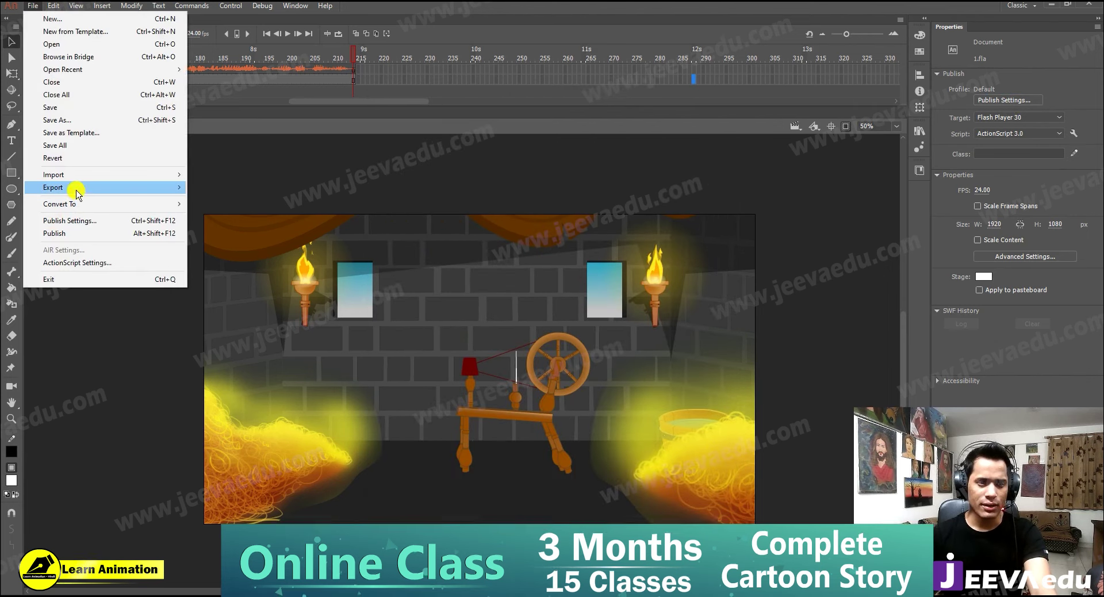
mouse_move(74, 188)
left_click(254, 226)
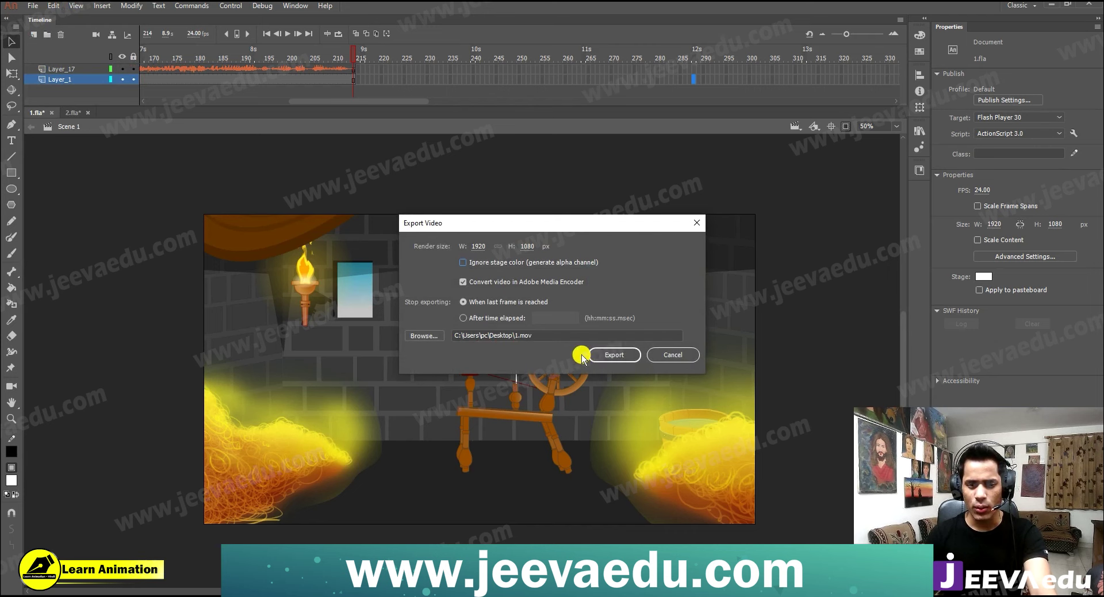
left_click(614, 354)
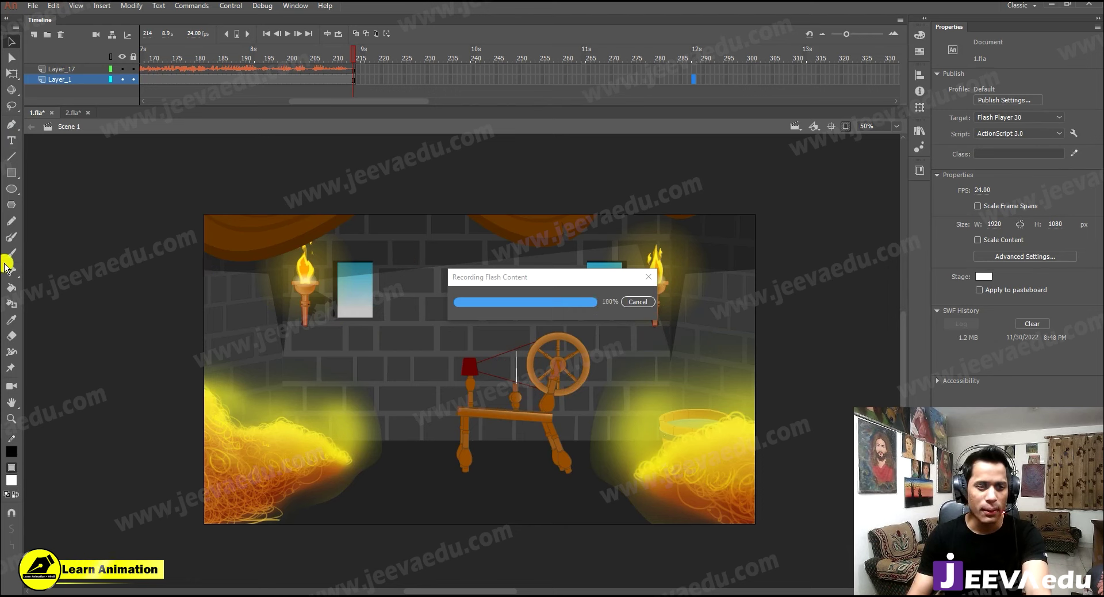
left_click(636, 323)
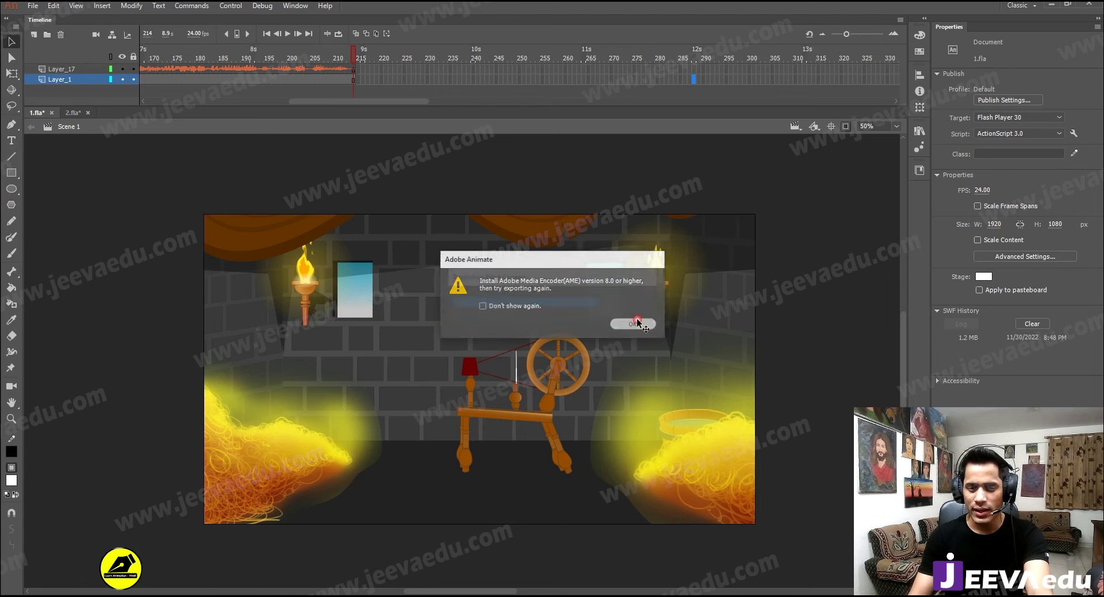
Switch to the desktop and play the exported 1.mov full screen in VLC media player
left_click(1056, 5)
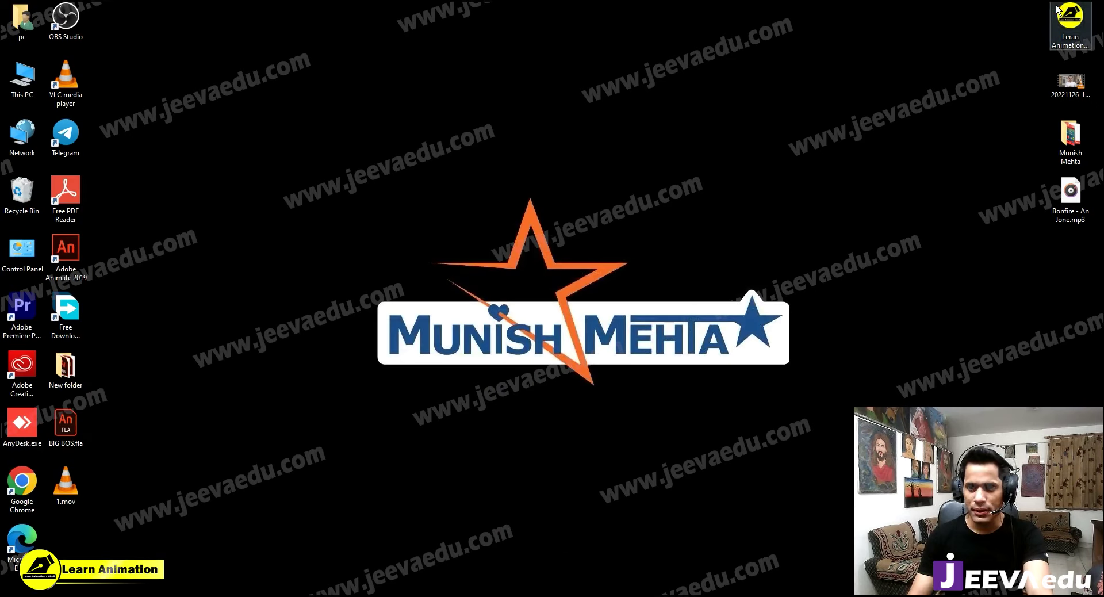
double_click(74, 497)
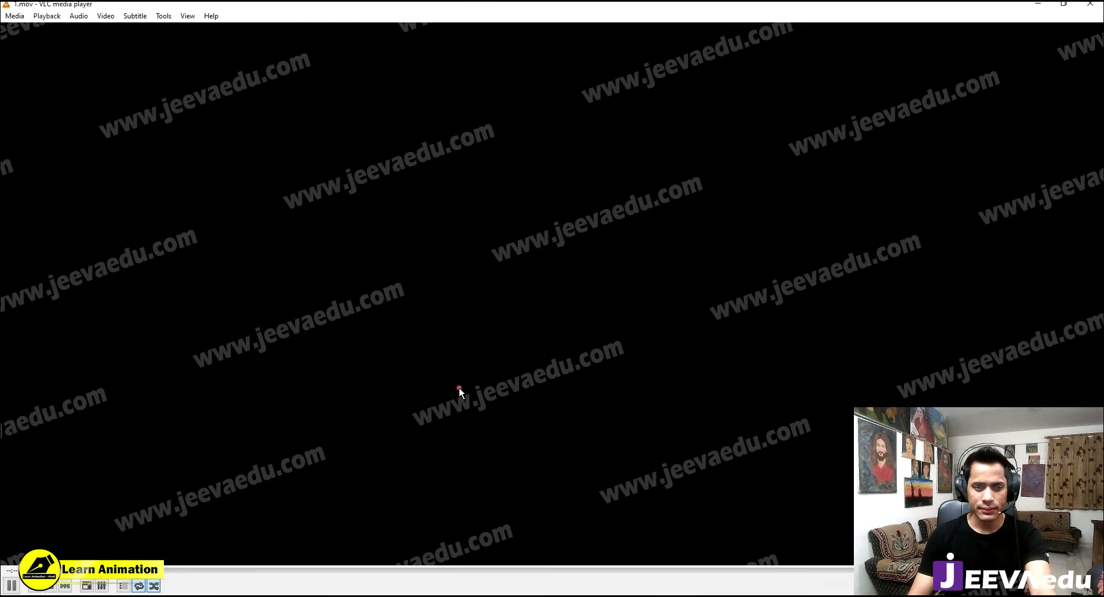
double_click(459, 387)
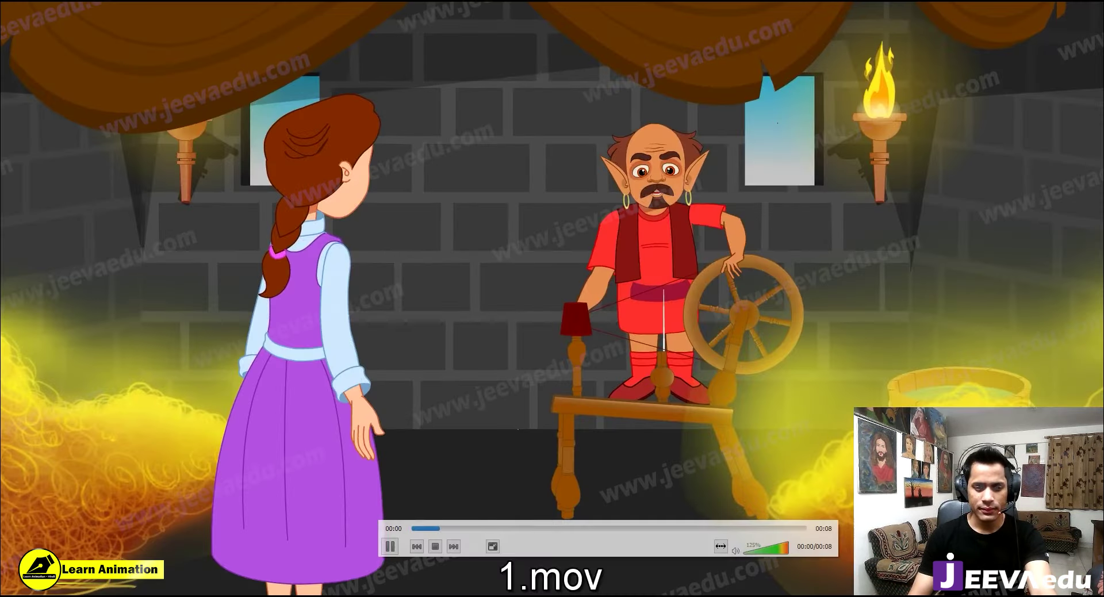